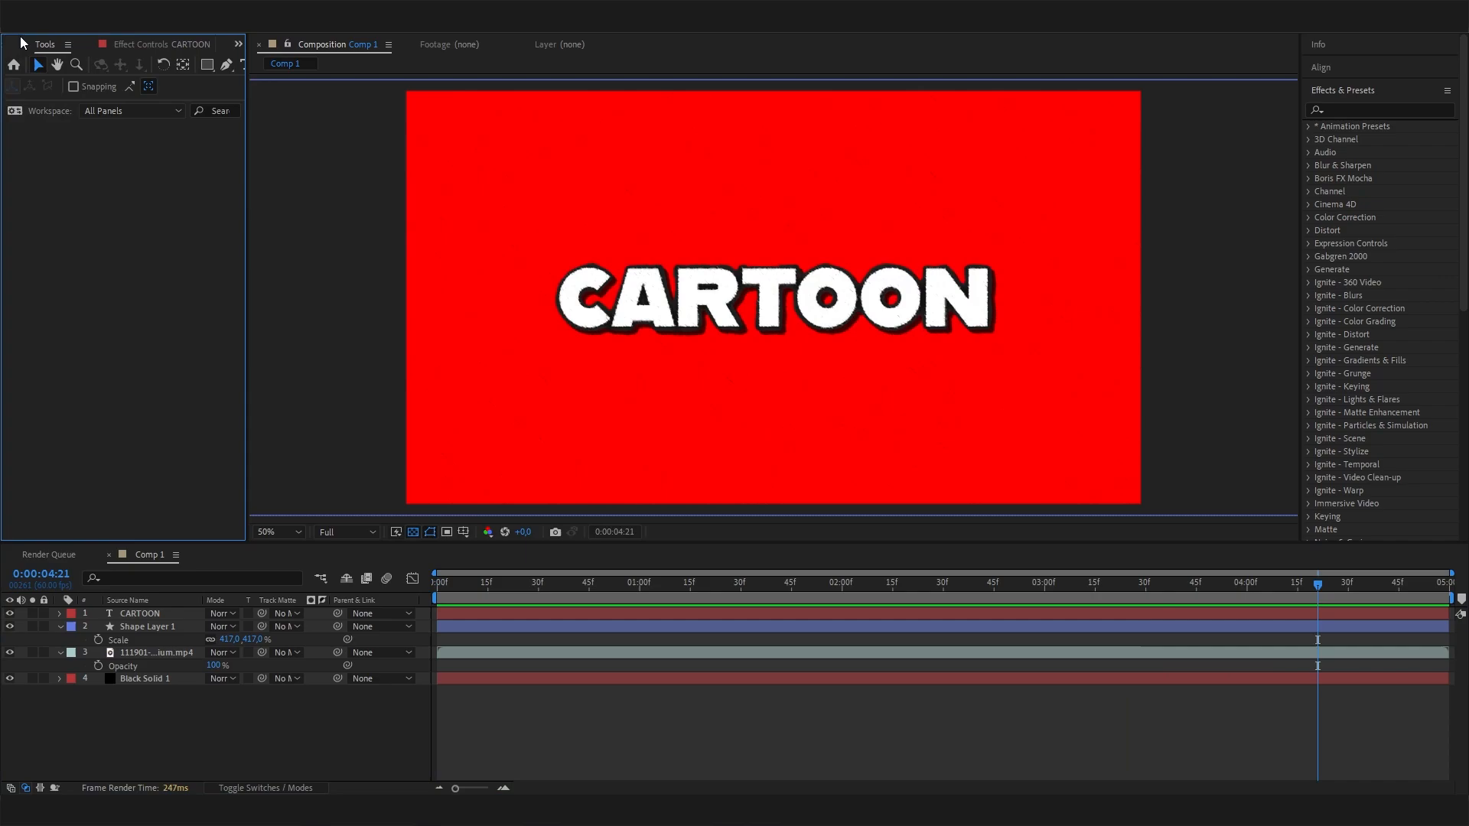
Create a new 1920 x 1080 composition at 60 fps, lasting five seconds
{"action": "right_click", "coordinate": [23, 43]}
{"action": "right_click", "coordinate": [112, 272]}
{"action": "left_click", "coordinate": [130, 280]}
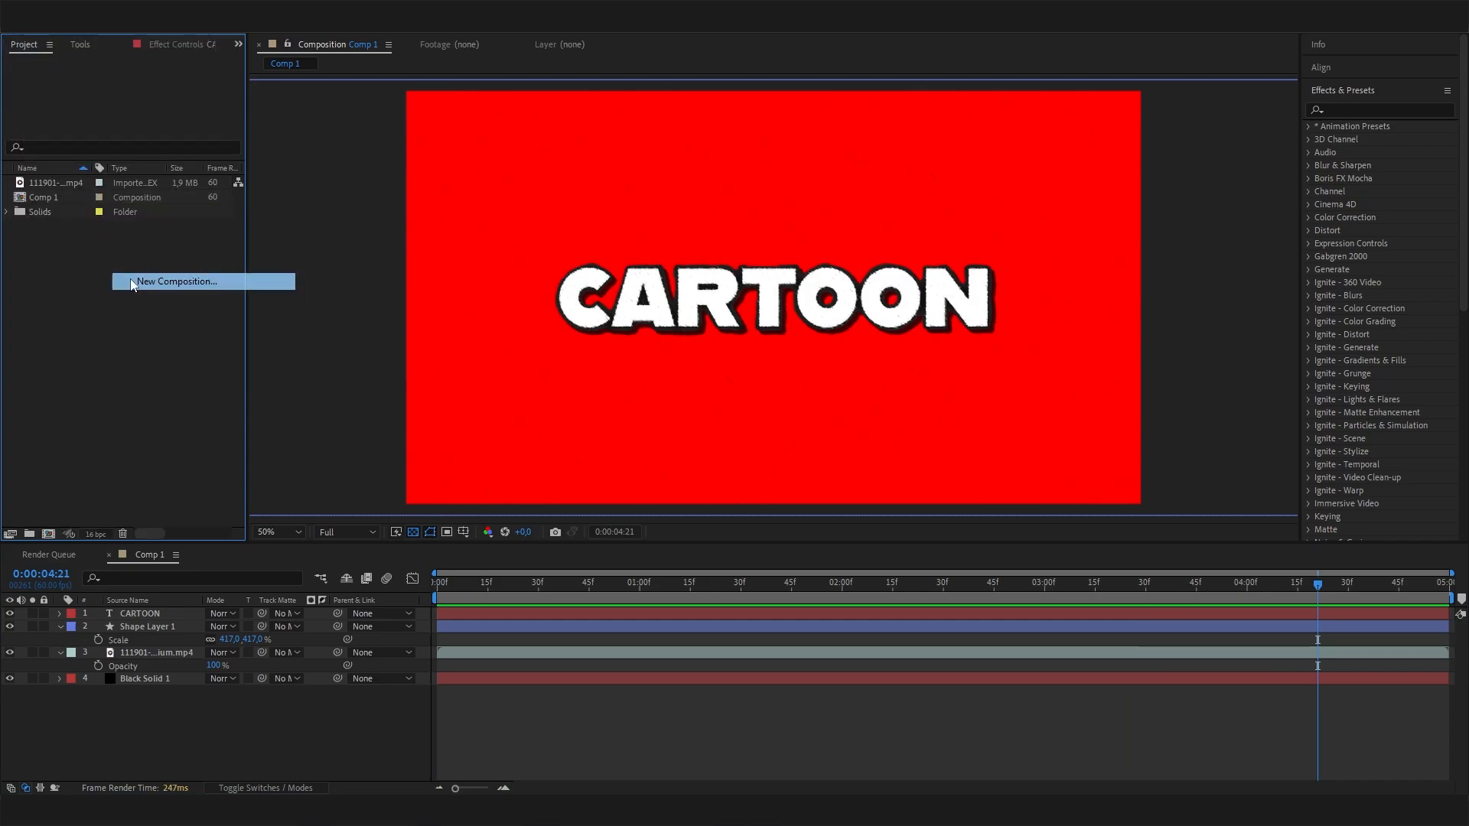
{"action": "left_click", "coordinate": [740, 491]}
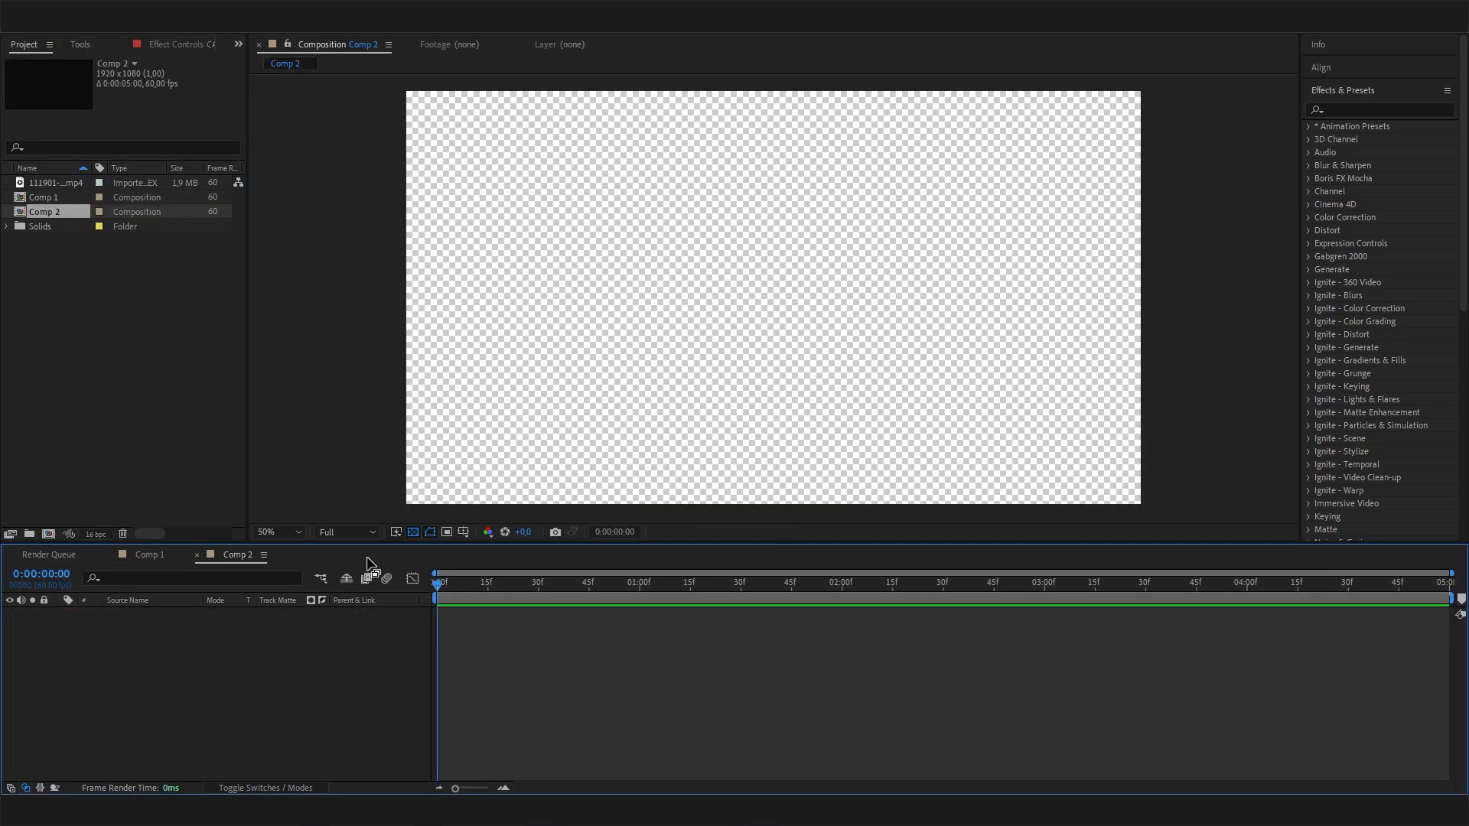
Add a solid layer coloured bright red (FF0E0E) to the new composition as its background
{"action": "right_click", "coordinate": [324, 617]}
{"action": "mouse_move", "coordinate": [467, 434]}
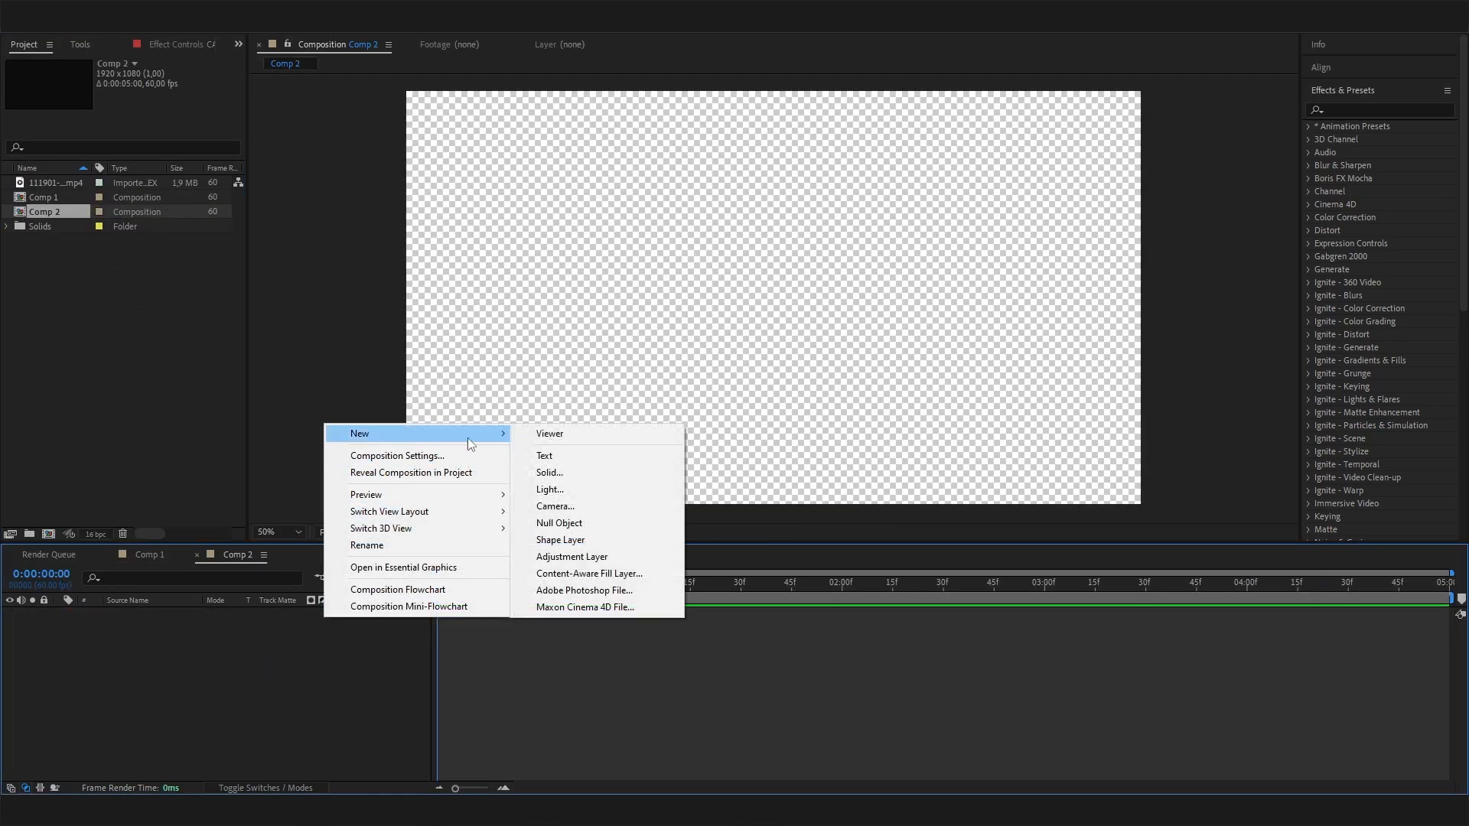
{"action": "left_click", "coordinate": [572, 474]}
{"action": "left_click", "coordinate": [175, 268]}
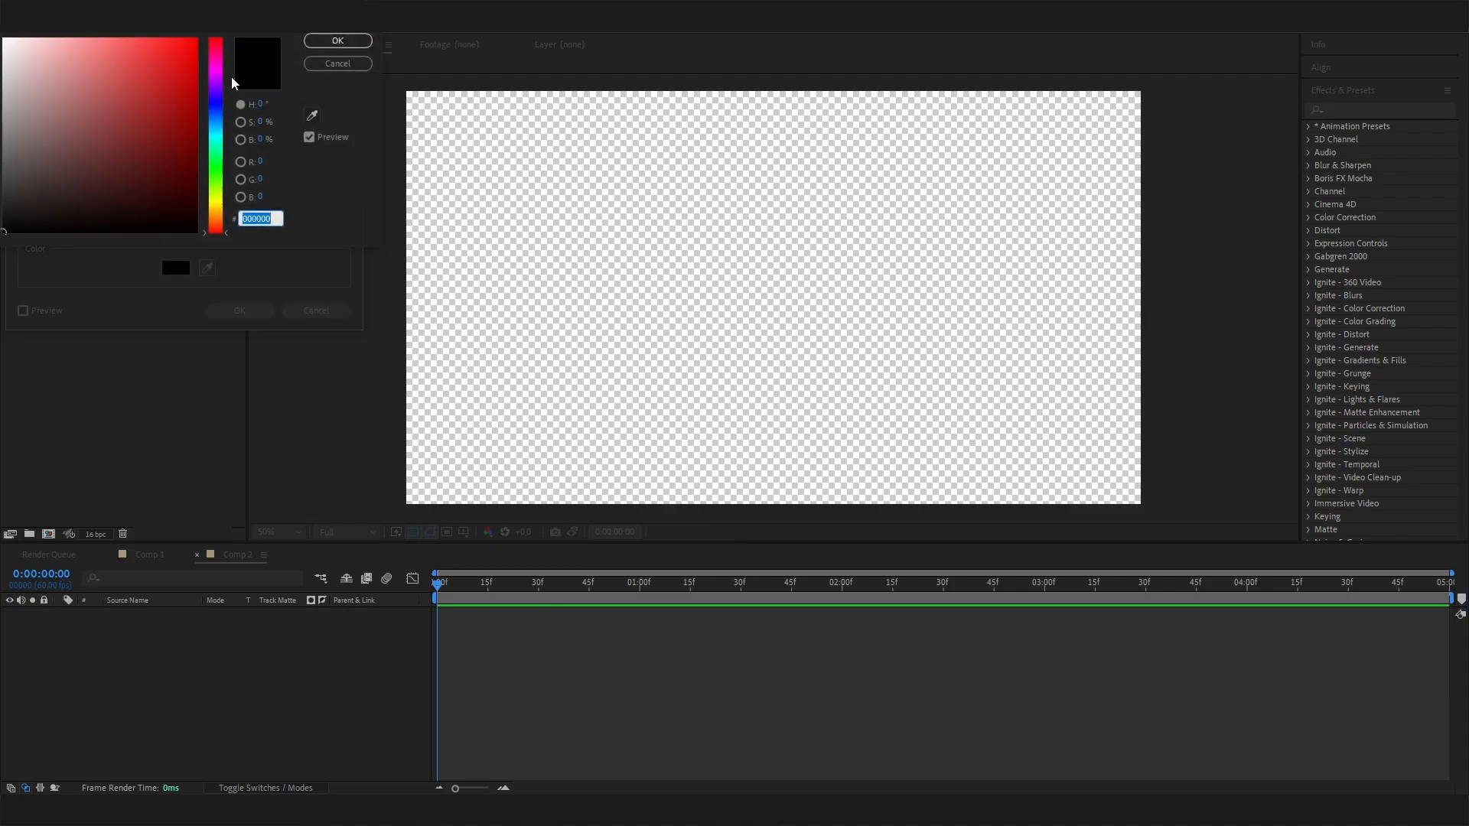
{"action": "left_click_drag", "start_coordinate": [172, 46], "coordinate": [186, 37]}
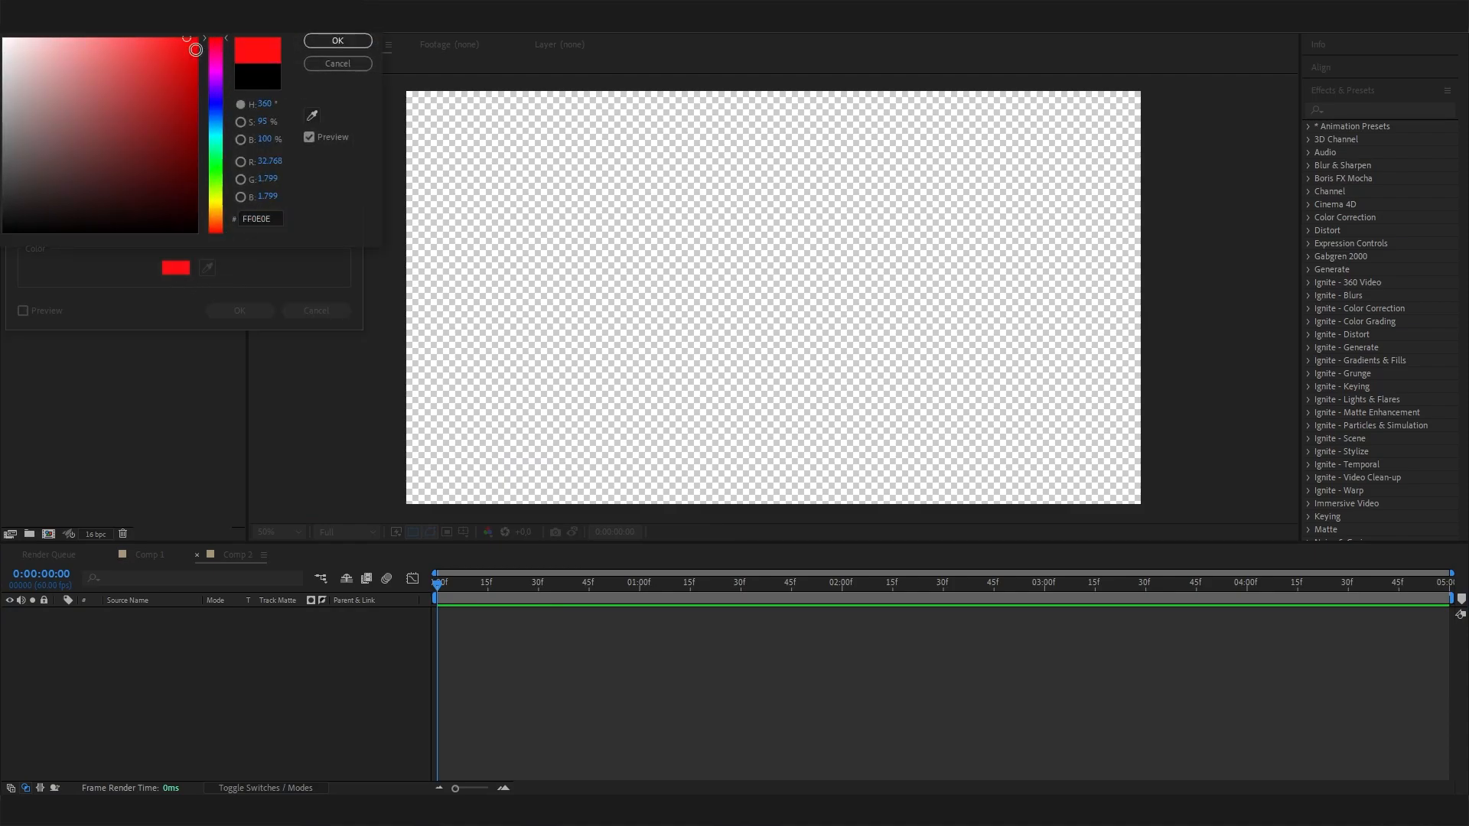
{"action": "left_click", "coordinate": [331, 39]}
{"action": "left_click", "coordinate": [257, 306]}
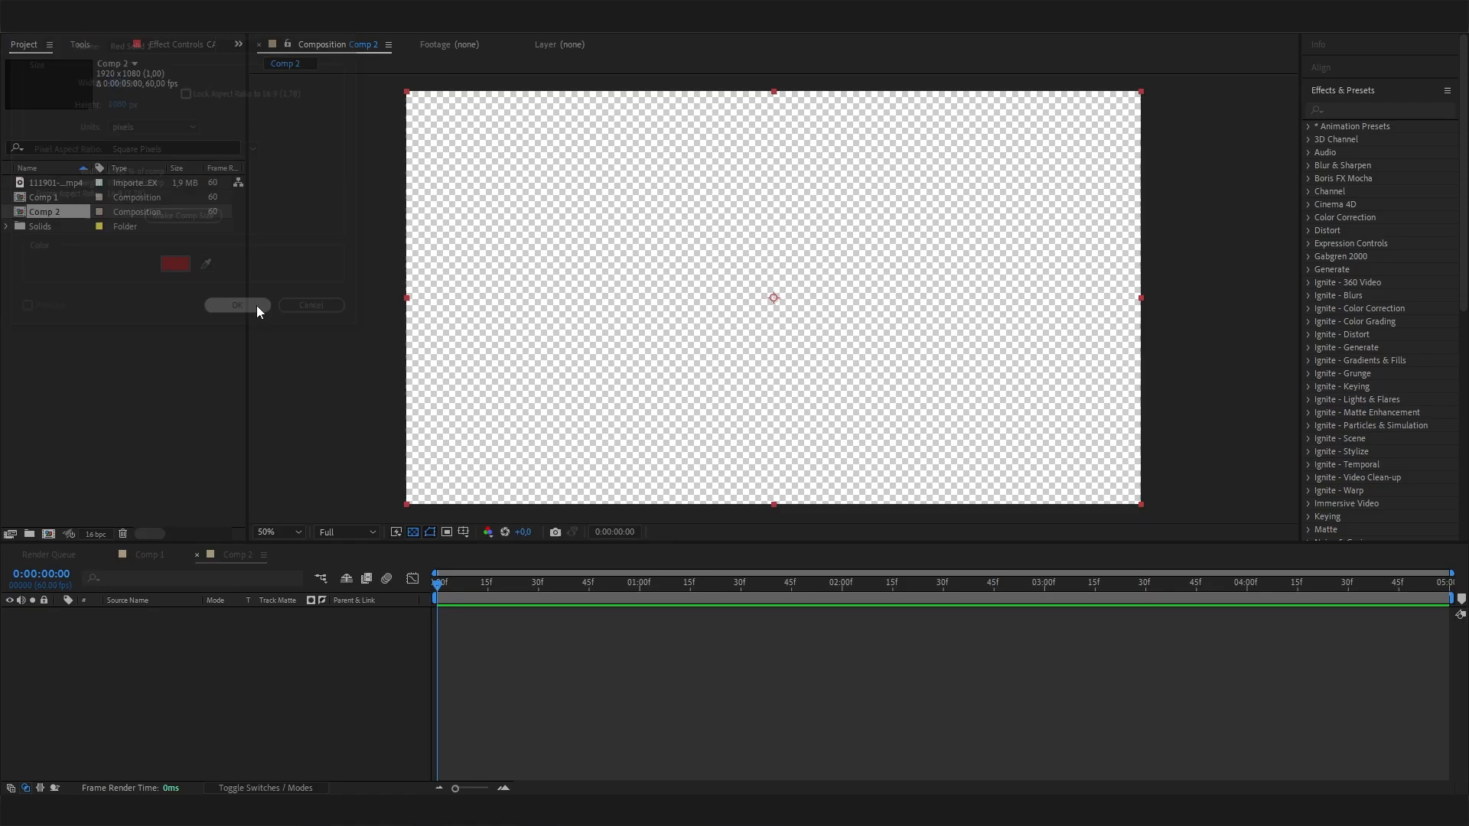
Add a text layer above the red solid reading "CARTOON"
{"action": "right_click", "coordinate": [264, 676]}
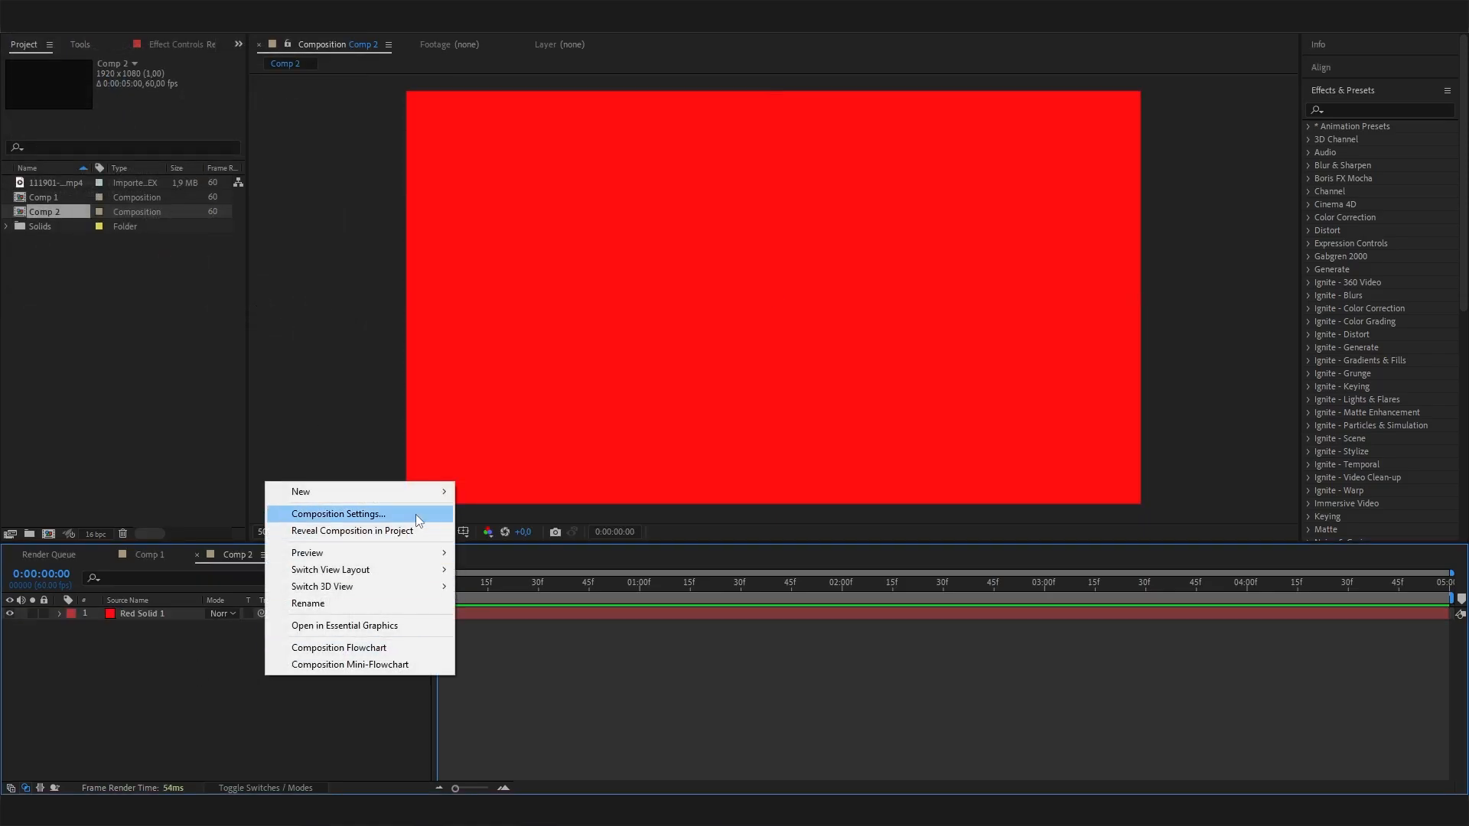
{"action": "mouse_move", "coordinate": [402, 497]}
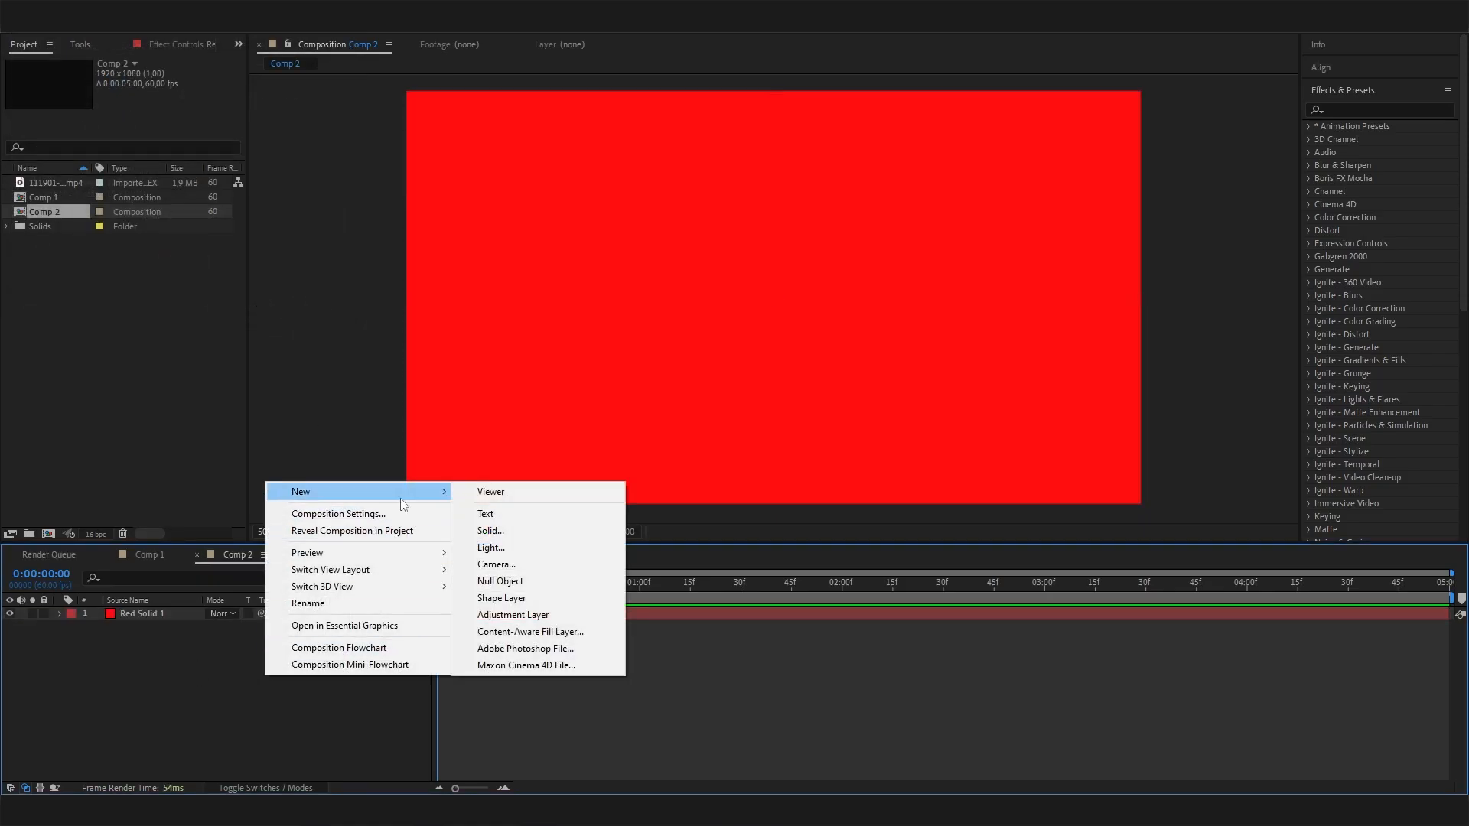
{"action": "left_click", "coordinate": [529, 513]}
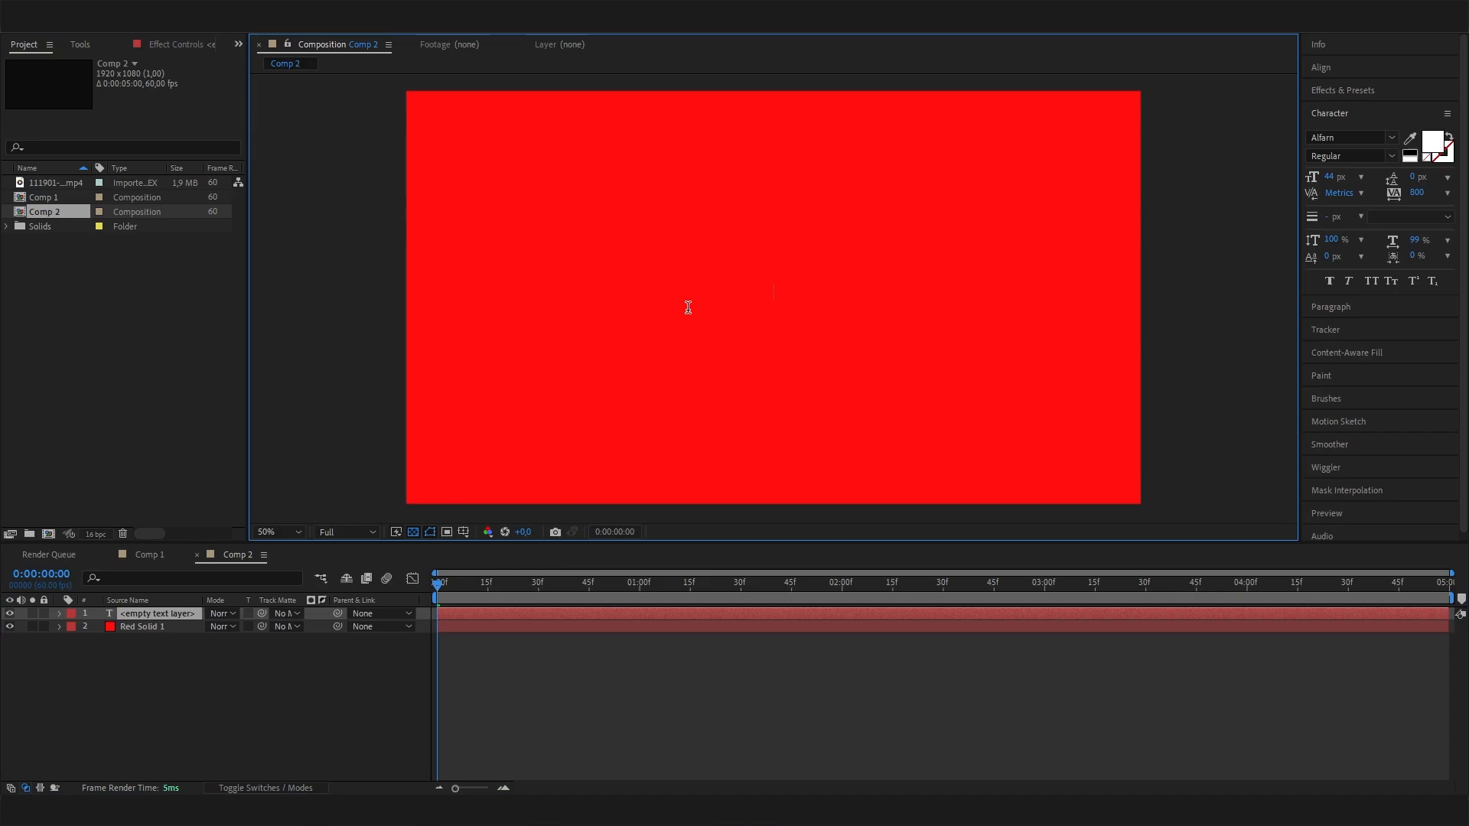
{"action": "type", "text": "CARTOON"}
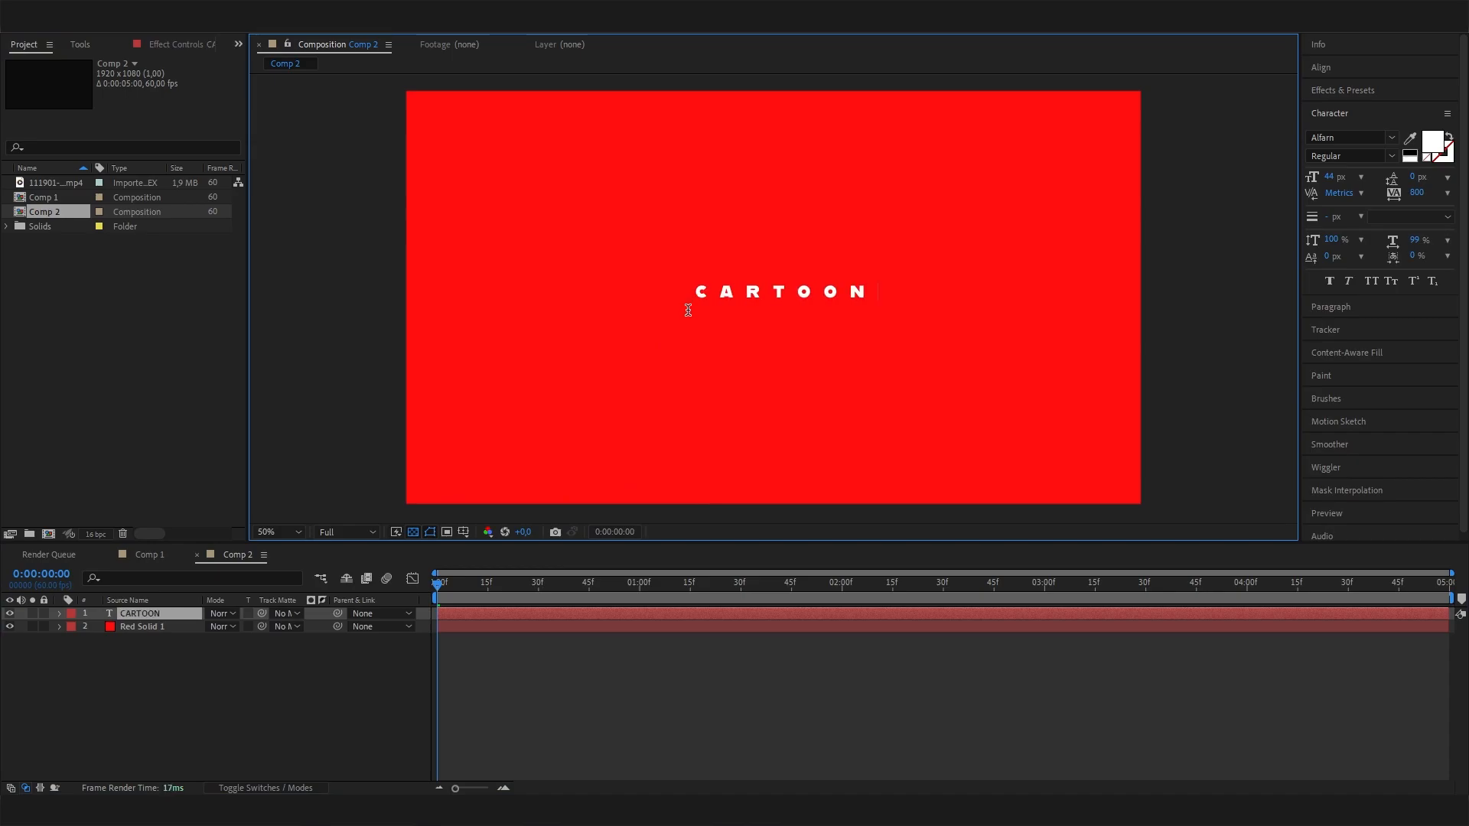
Set the tracking of the whole CARTOON text to 0
{"action": "double_click", "coordinate": [793, 292]}
{"action": "left_click", "coordinate": [1415, 194]}
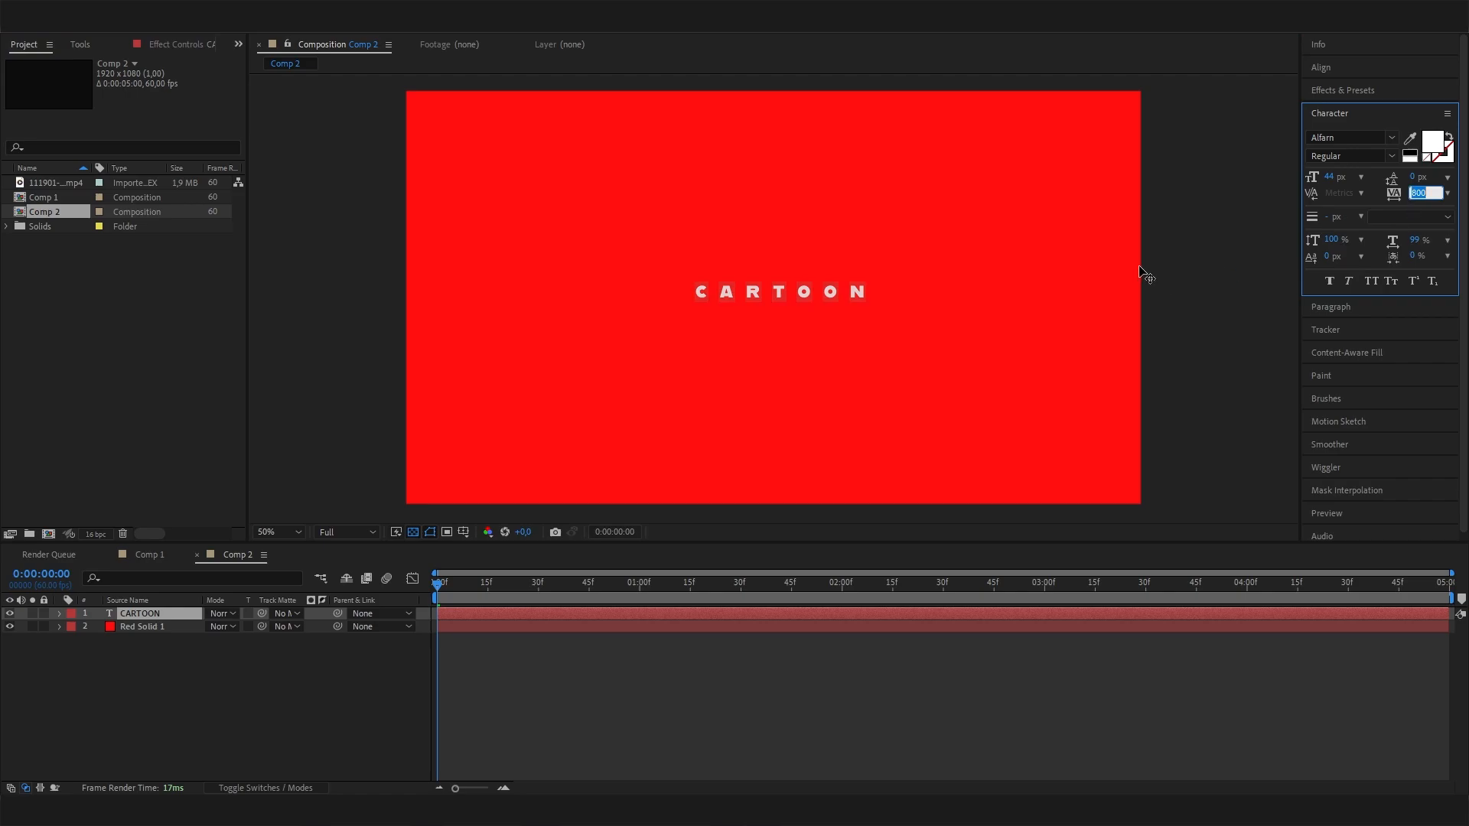
{"action": "type", "text": "0"}
{"action": "key", "text": "Return"}
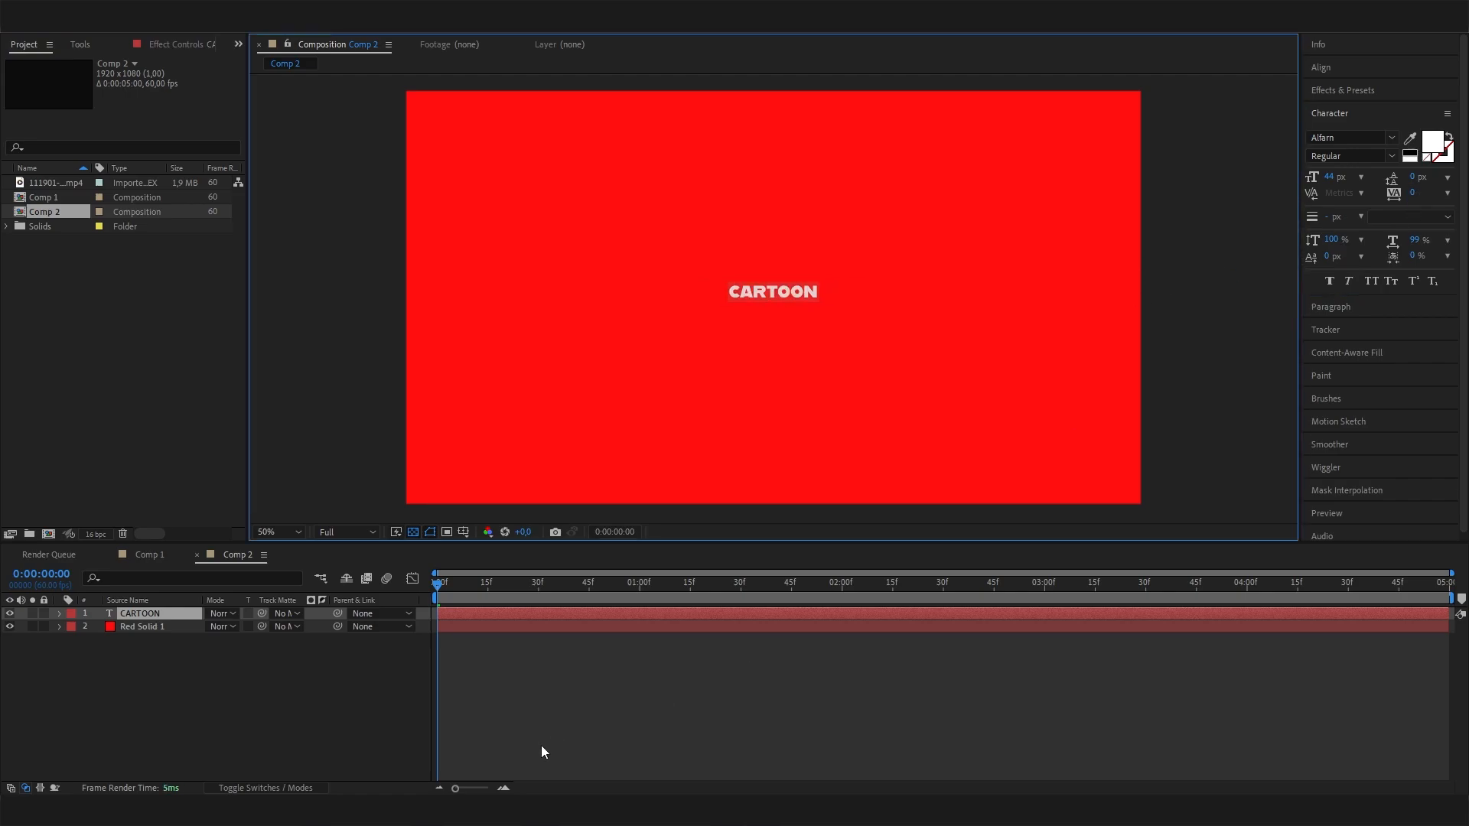
{"action": "left_click", "coordinate": [540, 747]}
Scale the CARTOON text layer up uniformly to about 488%
{"action": "left_click", "coordinate": [163, 612]}
{"action": "key", "text": "s"}
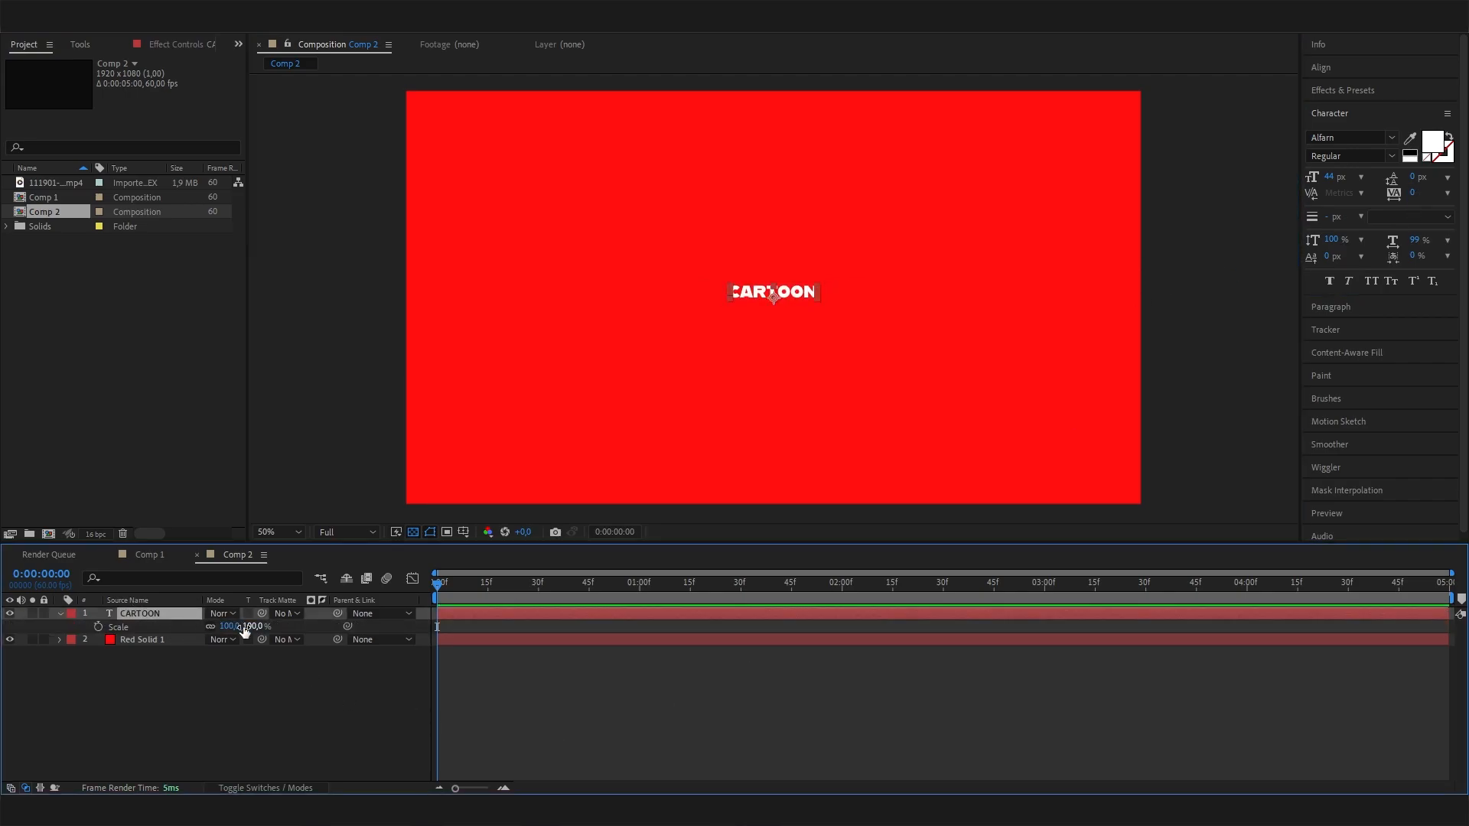
{"action": "left_click_drag", "start_coordinate": [245, 629], "coordinate": [525, 612]}
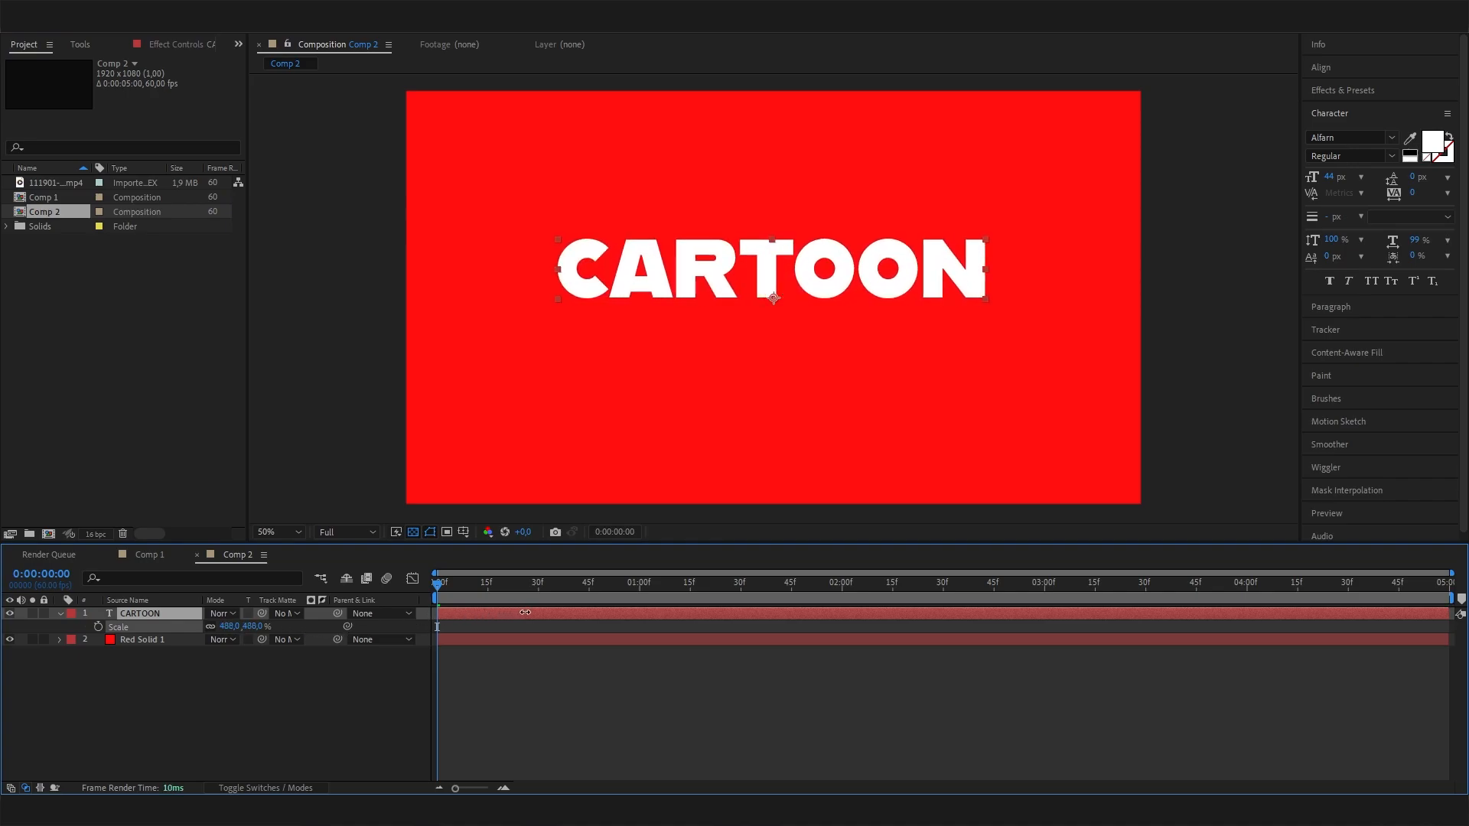
Centre the CARTOON text layer horizontally and vertically in the composition
{"action": "left_click", "coordinate": [1319, 69]}
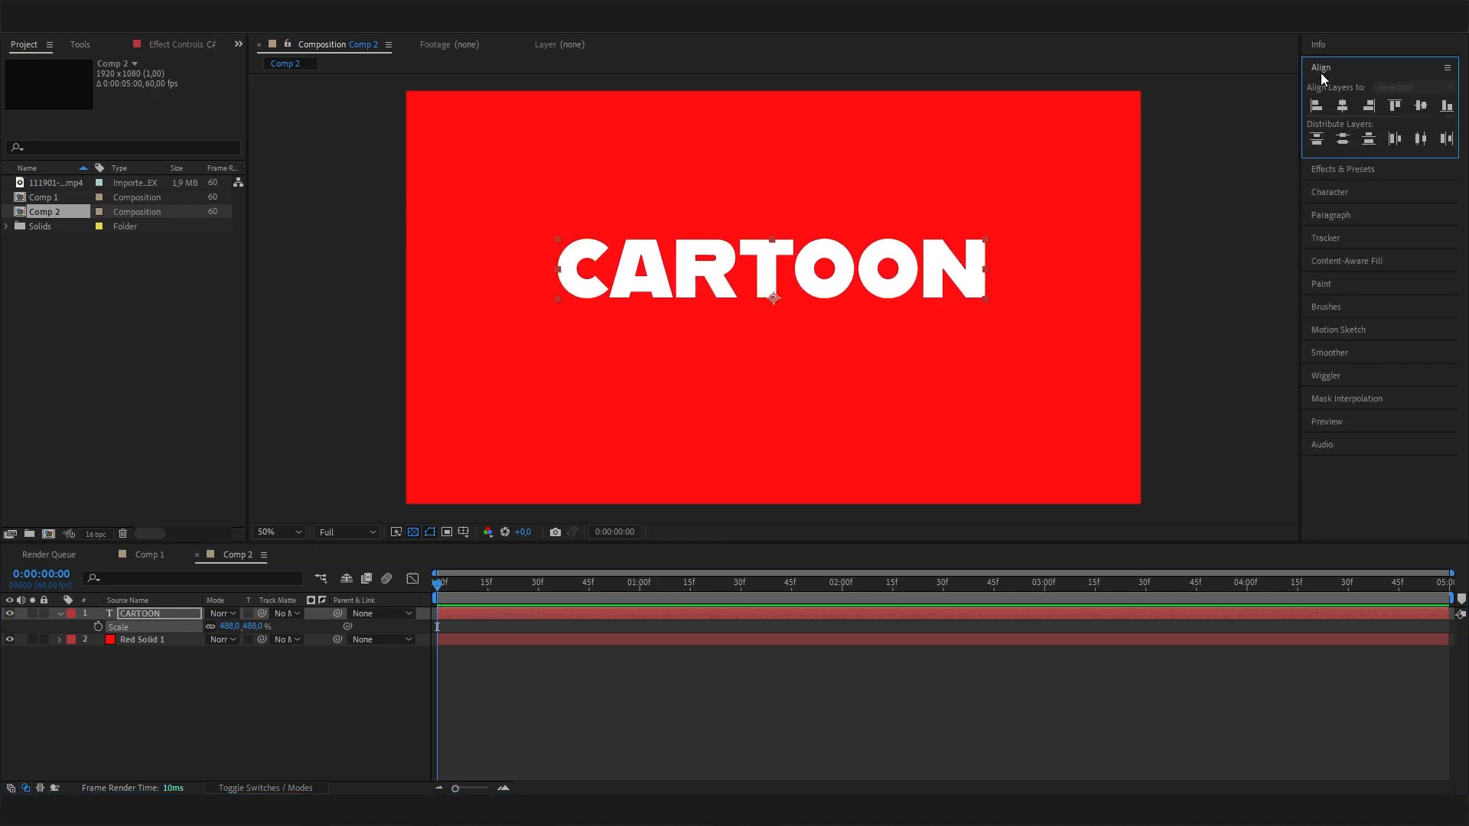
{"action": "left_click", "coordinate": [1349, 70]}
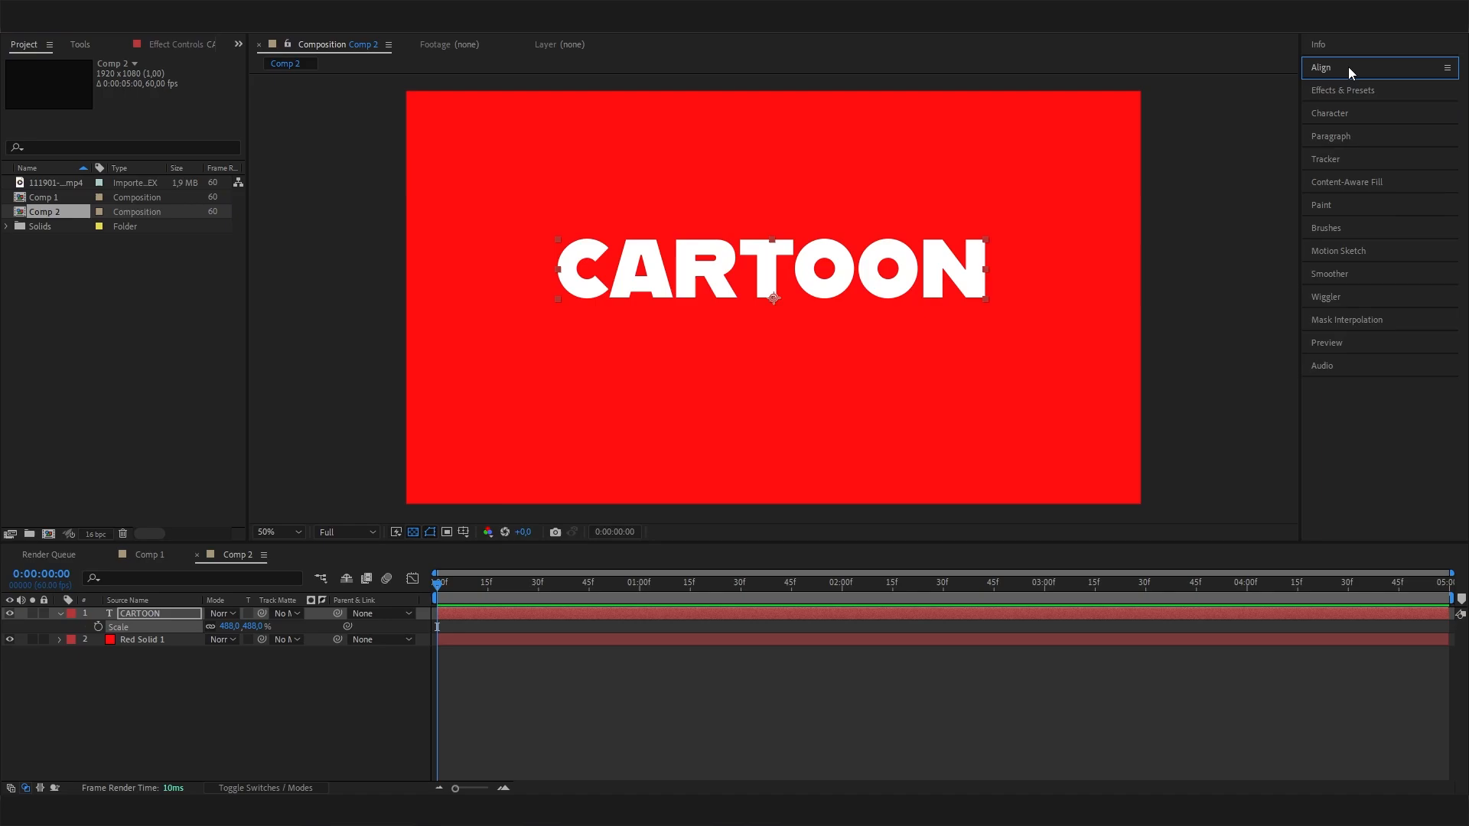
{"action": "left_click", "coordinate": [1331, 67]}
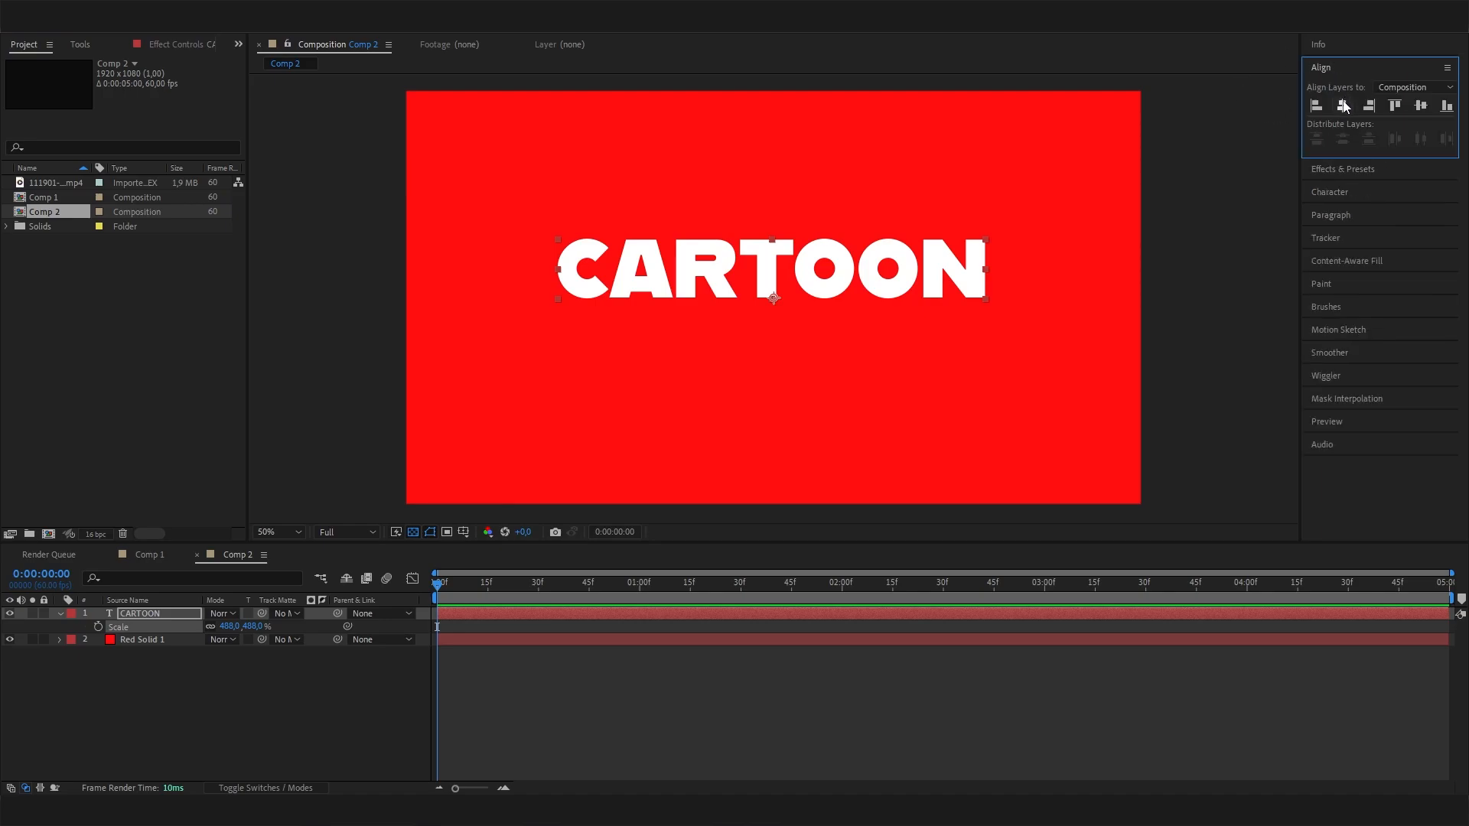
{"action": "left_click", "coordinate": [1343, 106]}
{"action": "left_click", "coordinate": [1419, 105]}
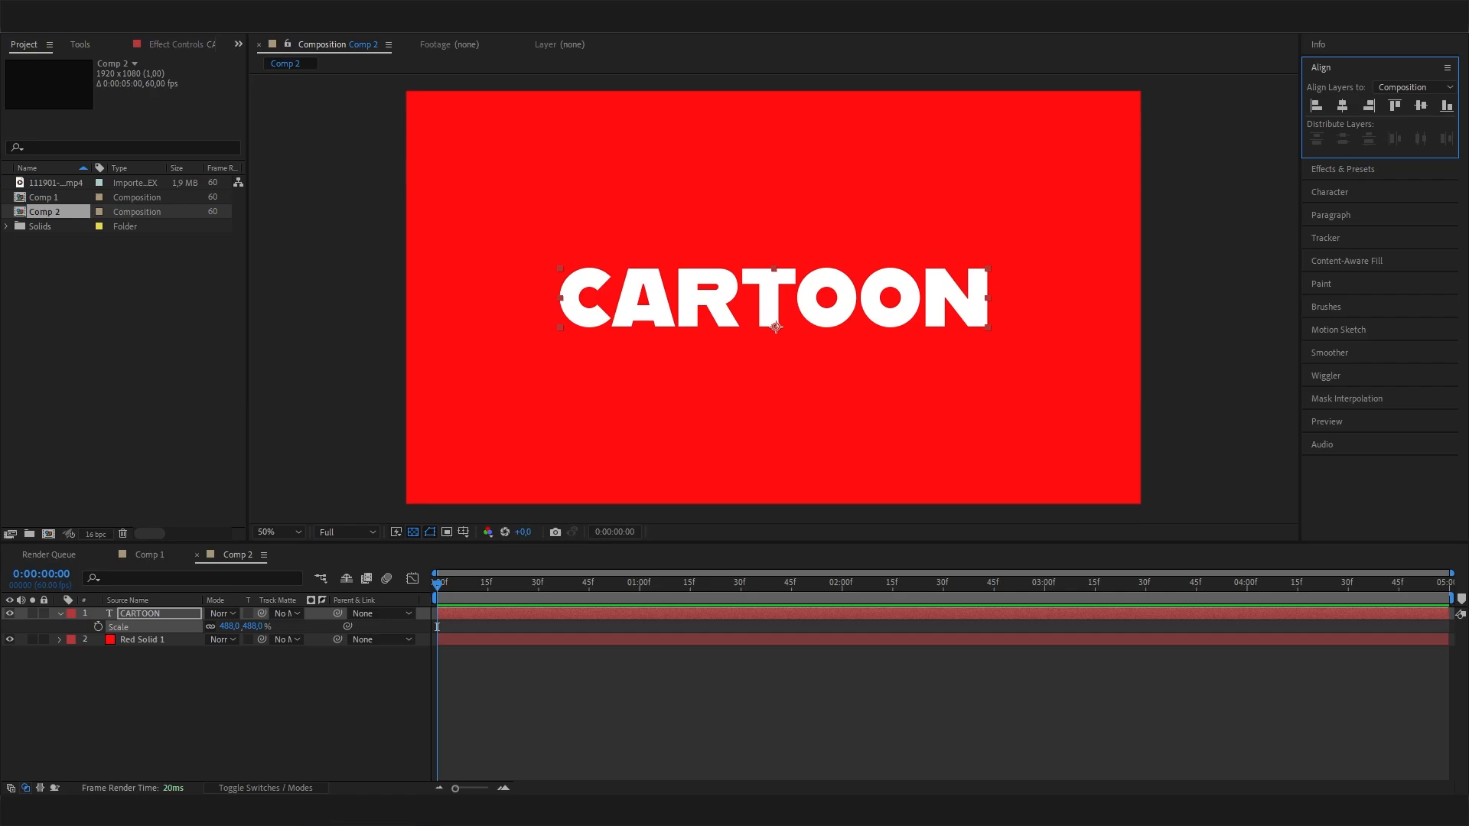
{"action": "left_click", "coordinate": [281, 25]}
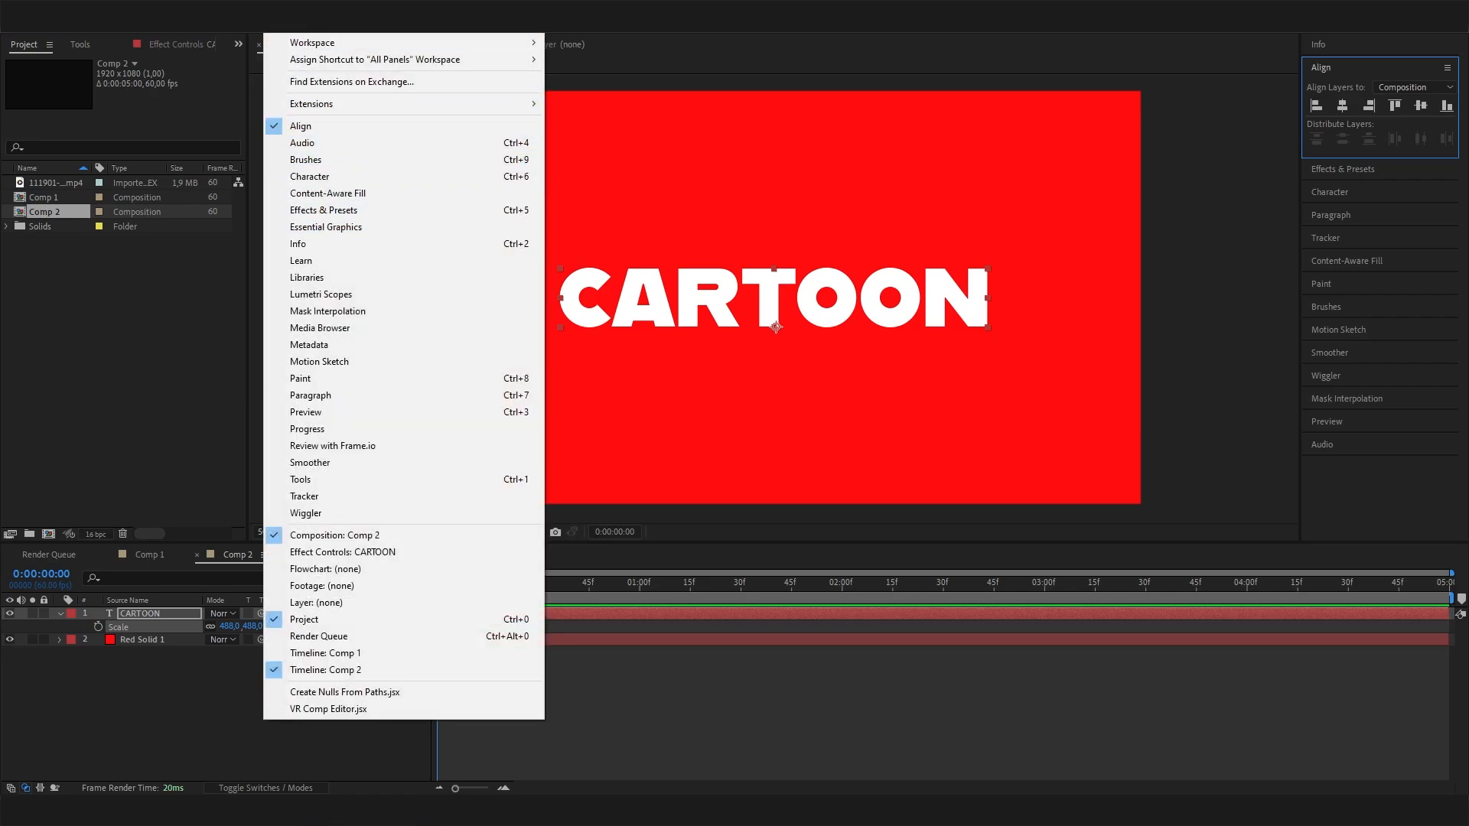
{"action": "left_click", "coordinate": [143, 715]}
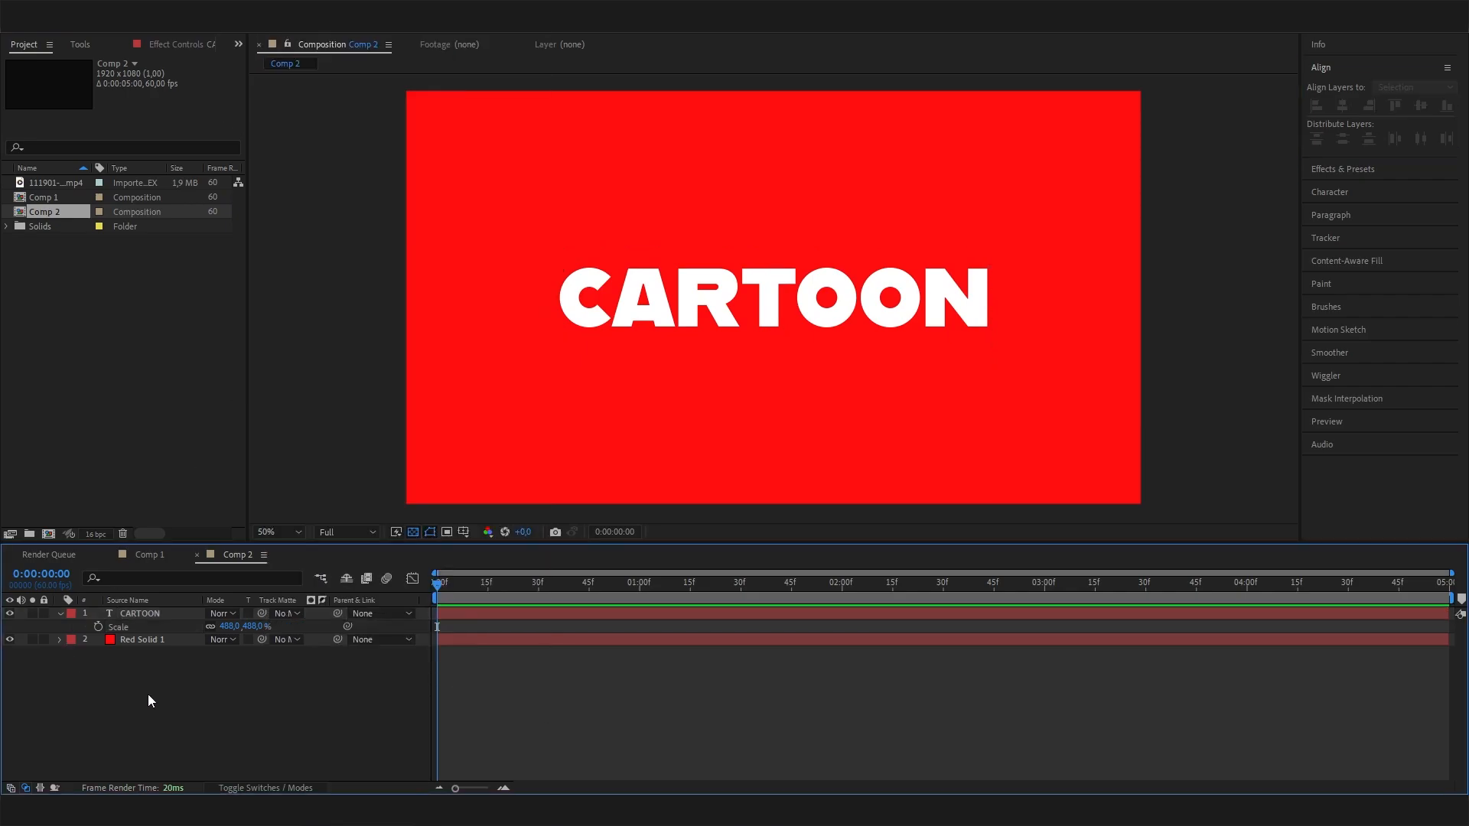
Give the CARTOON text a near-black stroke colour, 0D0D0D
{"action": "left_click", "coordinate": [152, 615]}
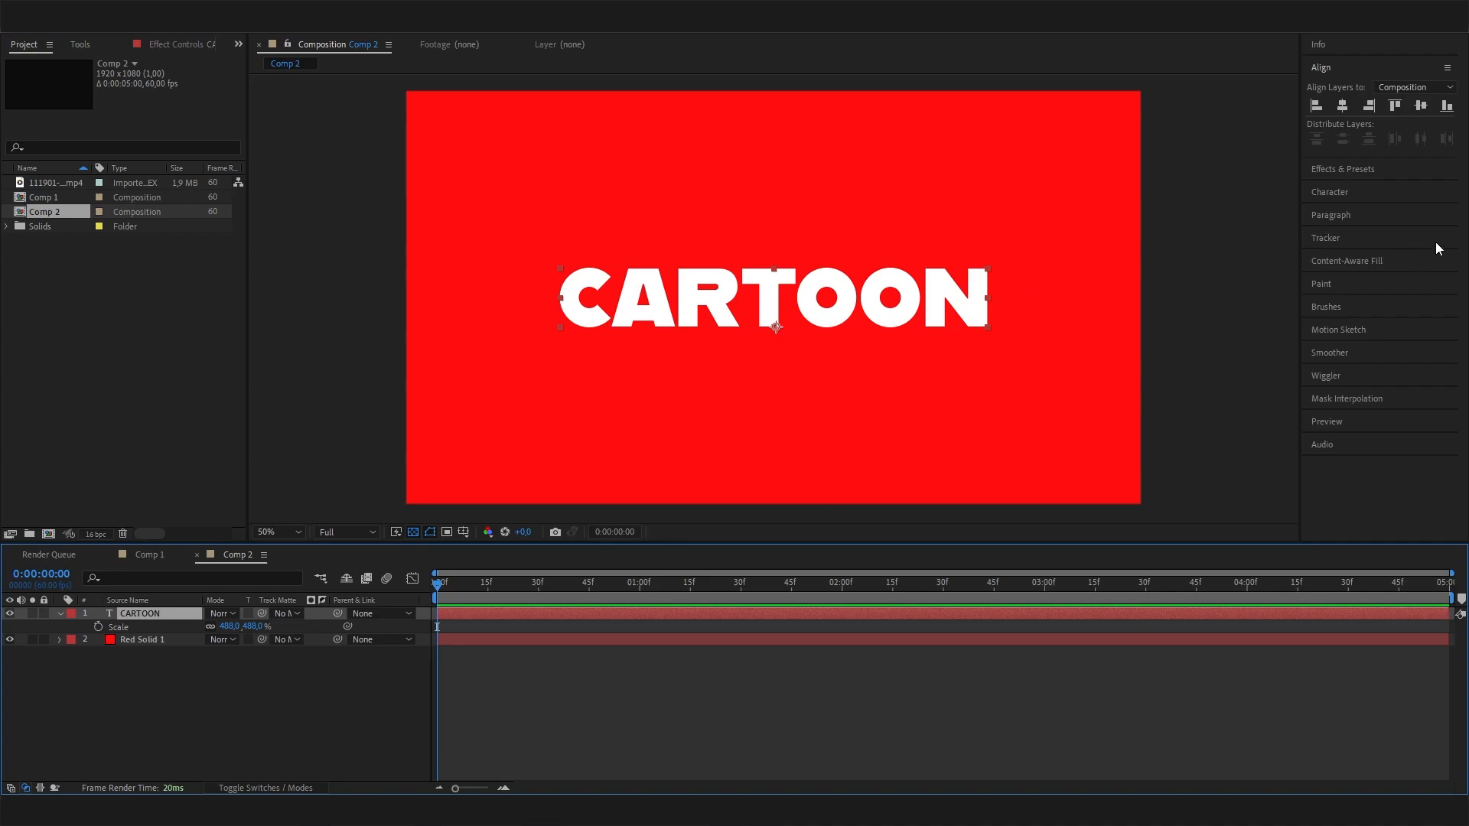
{"action": "left_click", "coordinate": [1332, 191]}
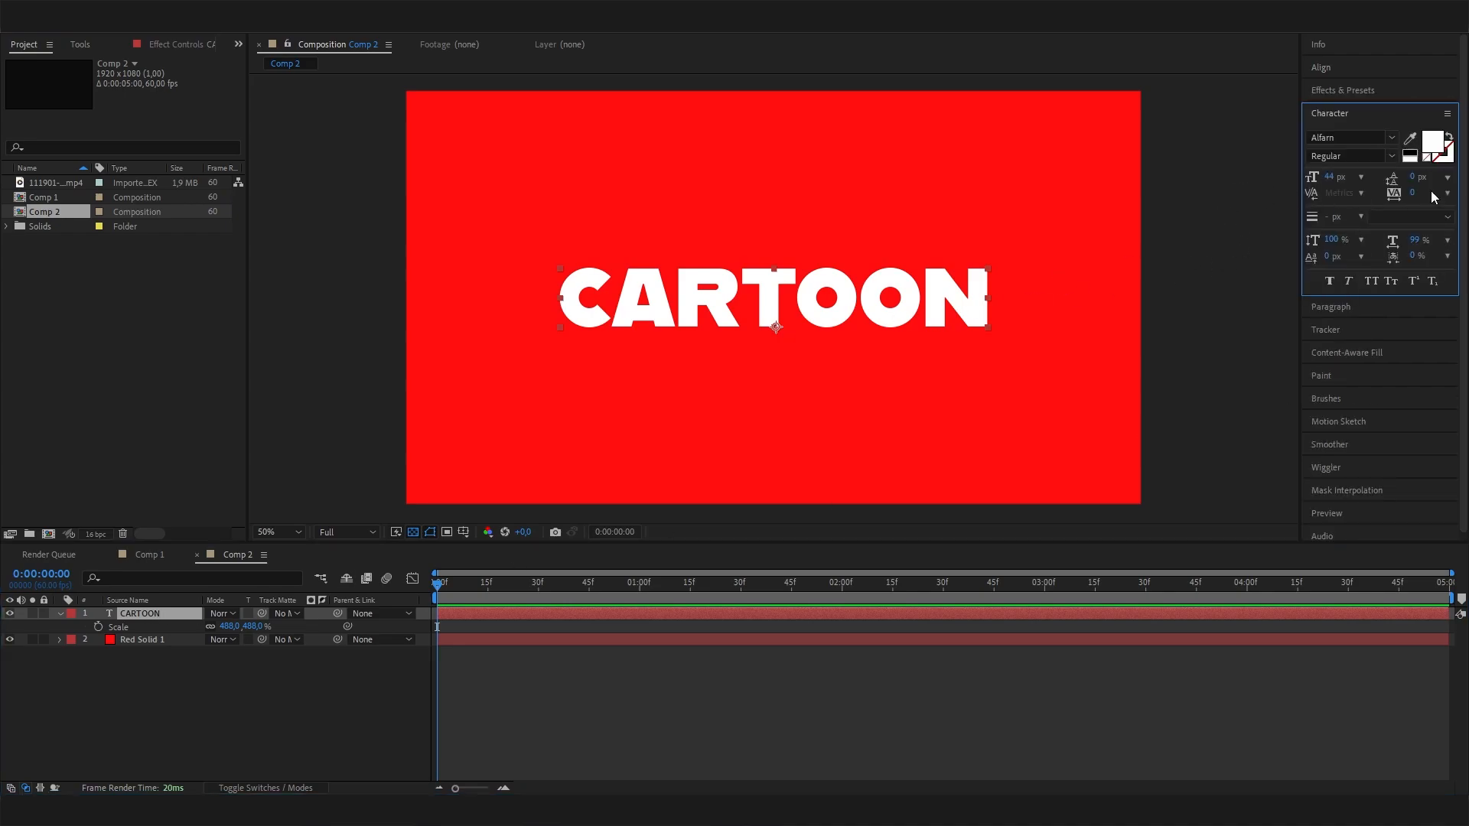
{"action": "left_click", "coordinate": [1443, 156]}
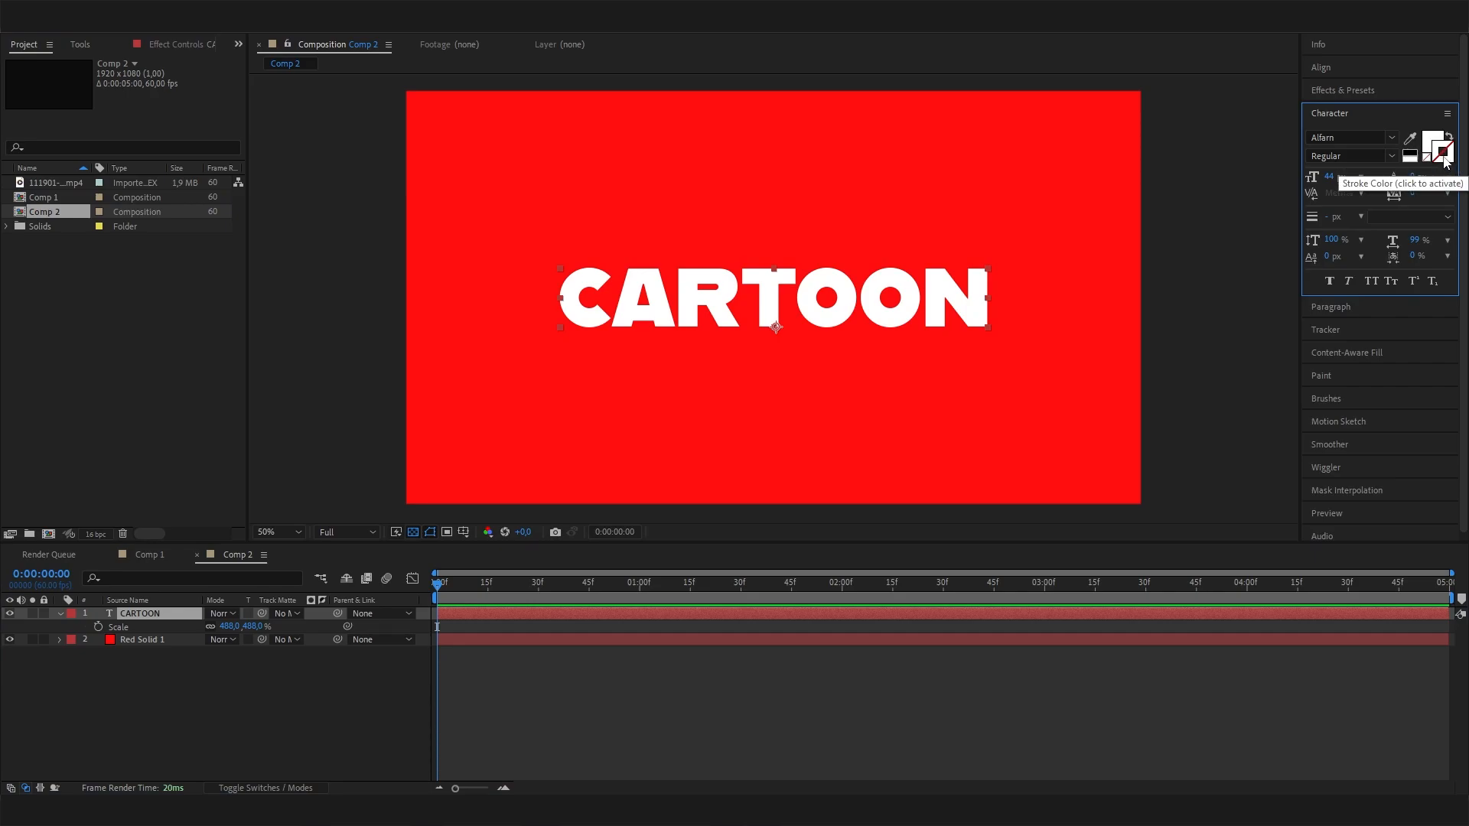
{"action": "left_click", "coordinate": [1445, 154]}
{"action": "left_click_drag", "start_coordinate": [27, 203], "coordinate": [5, 222]}
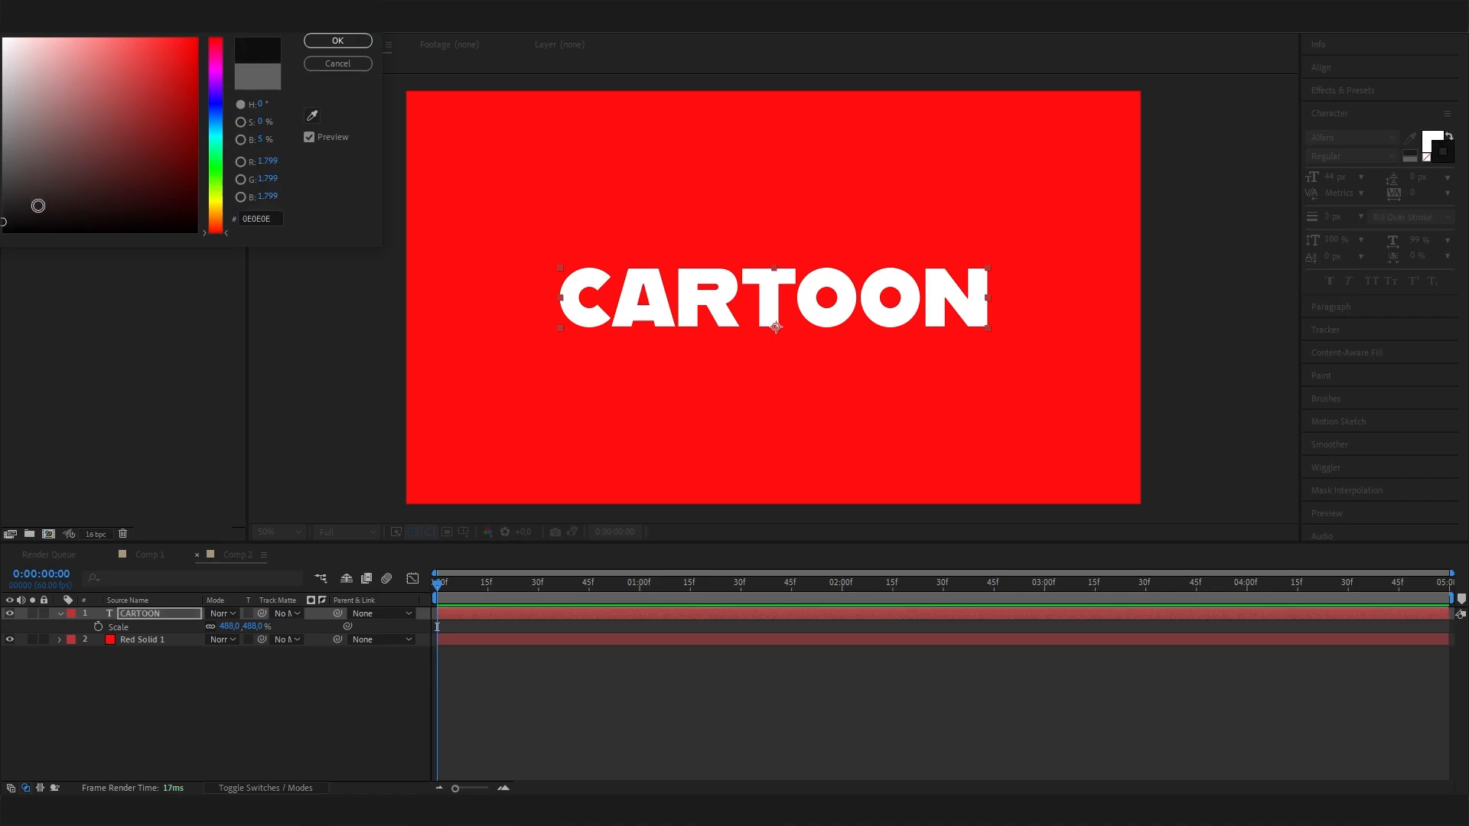
{"action": "left_click_drag", "start_coordinate": [6, 225], "coordinate": [3, 223]}
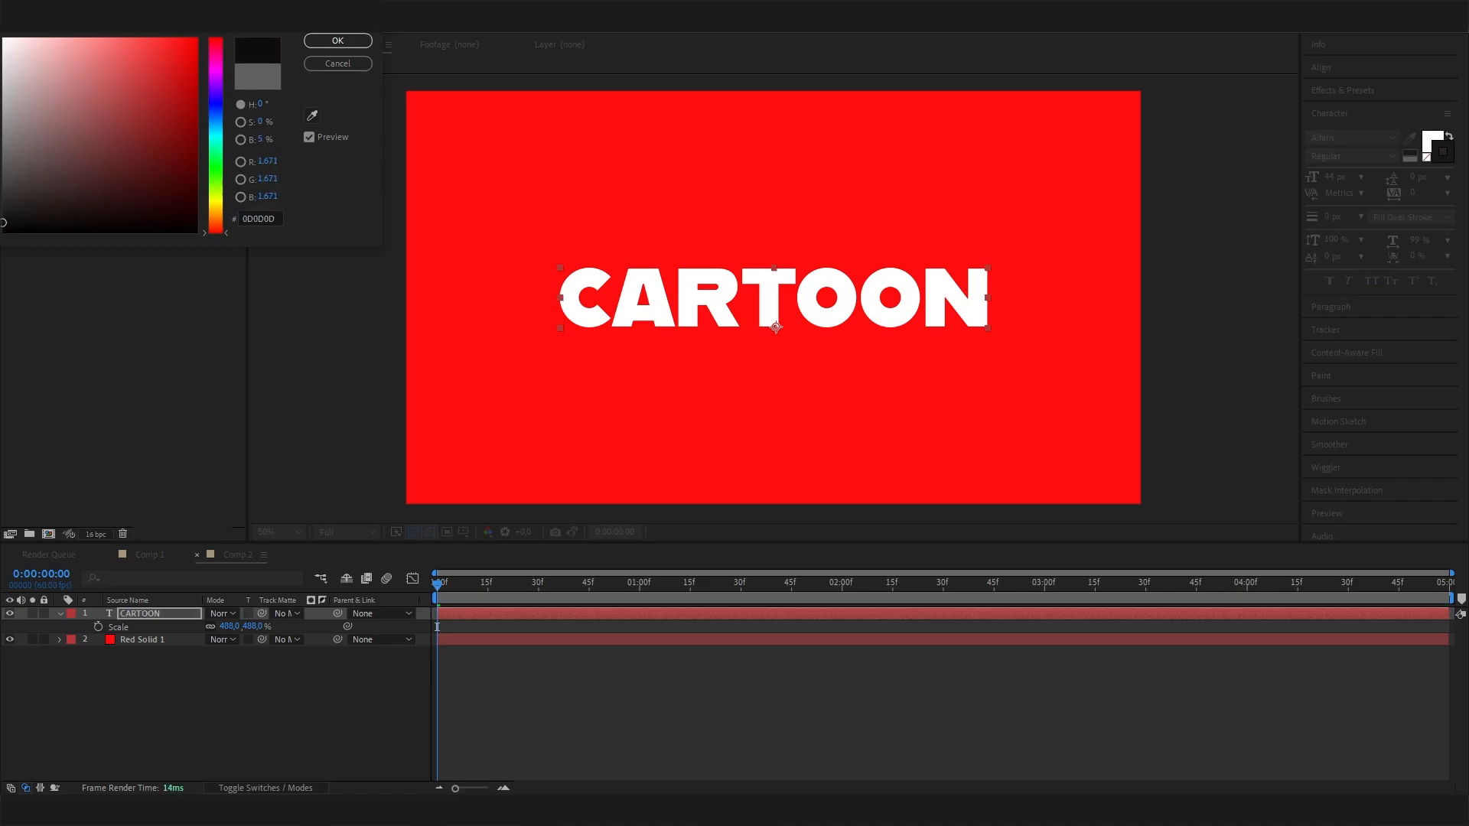
{"action": "left_click", "coordinate": [335, 44]}
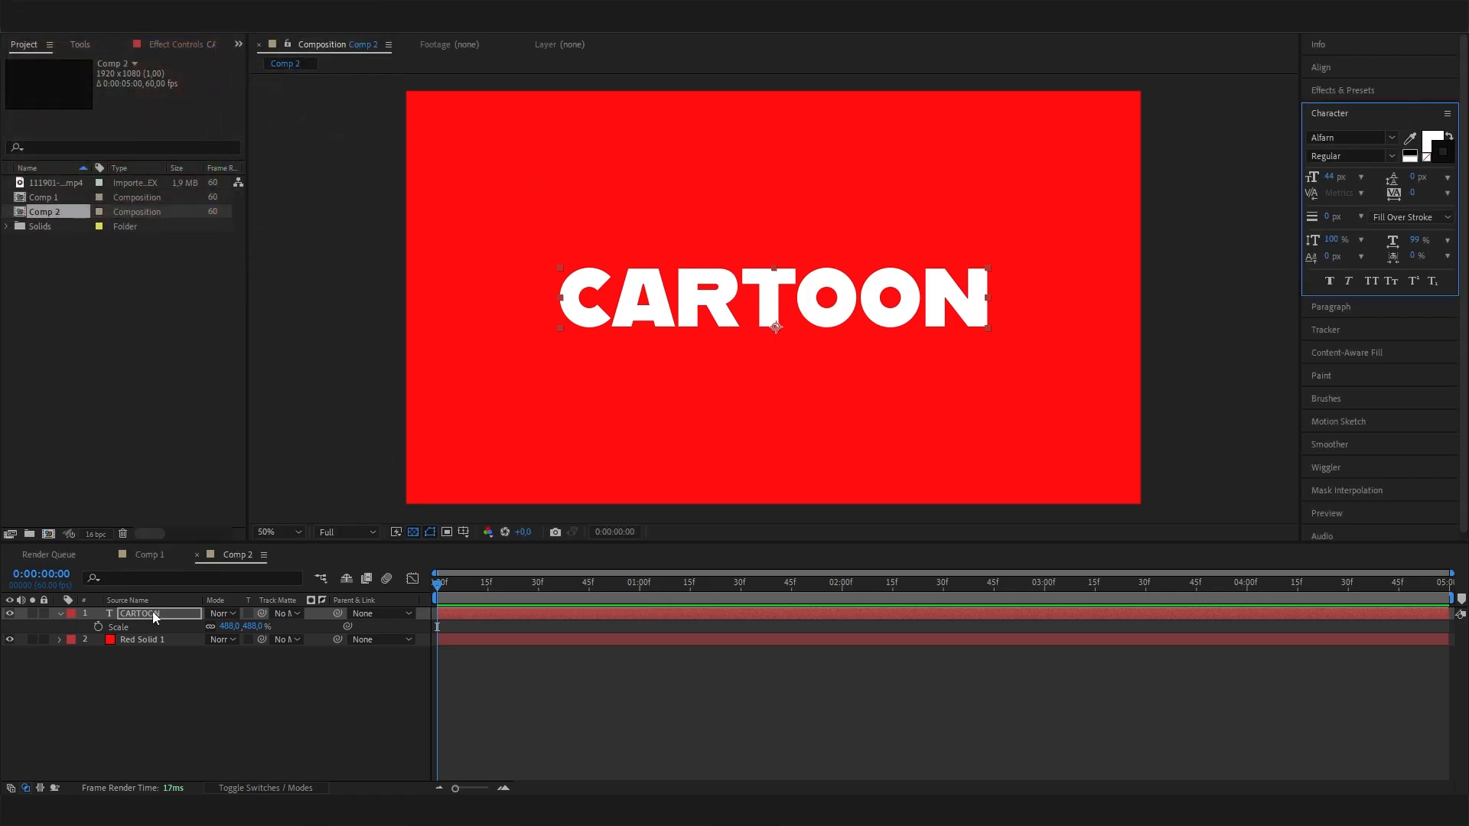
Add a Stroke Width text animator to the CARTOON layer and set its stroke width to 6
{"action": "left_click", "coordinate": [62, 613]}
{"action": "left_click", "coordinate": [62, 613]}
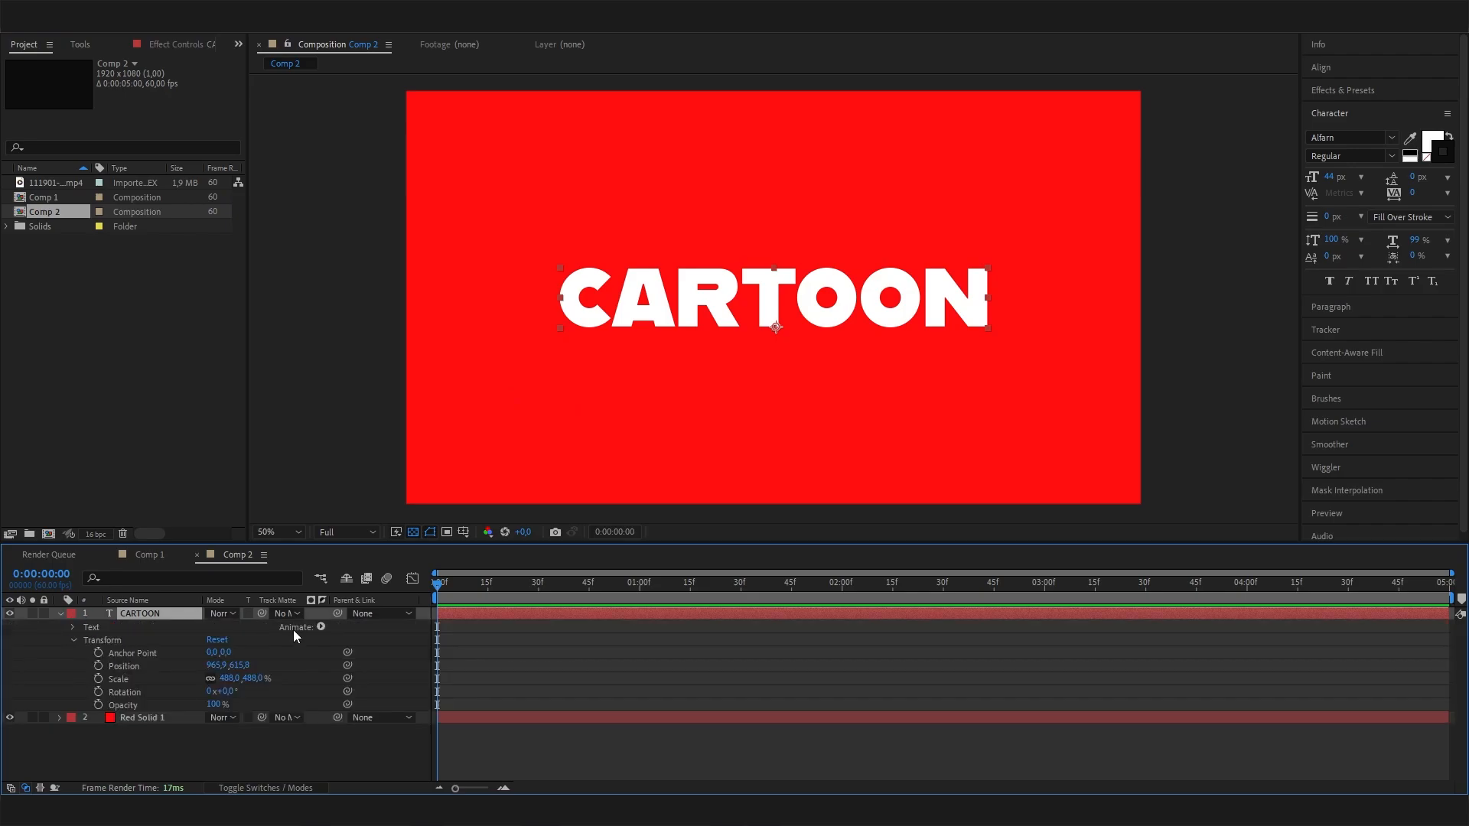
{"action": "left_click", "coordinate": [73, 640]}
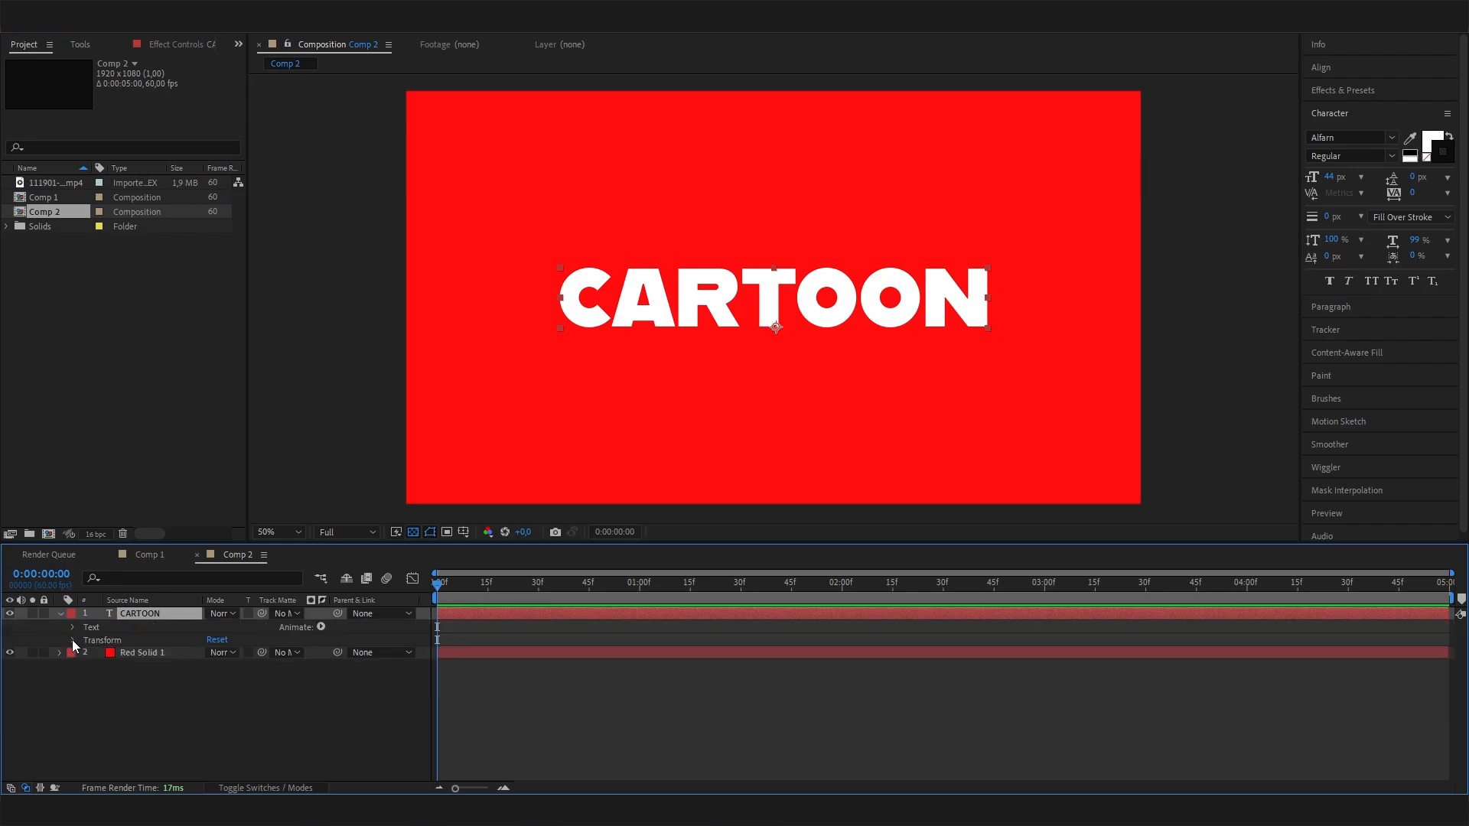
{"action": "left_click", "coordinate": [322, 628]}
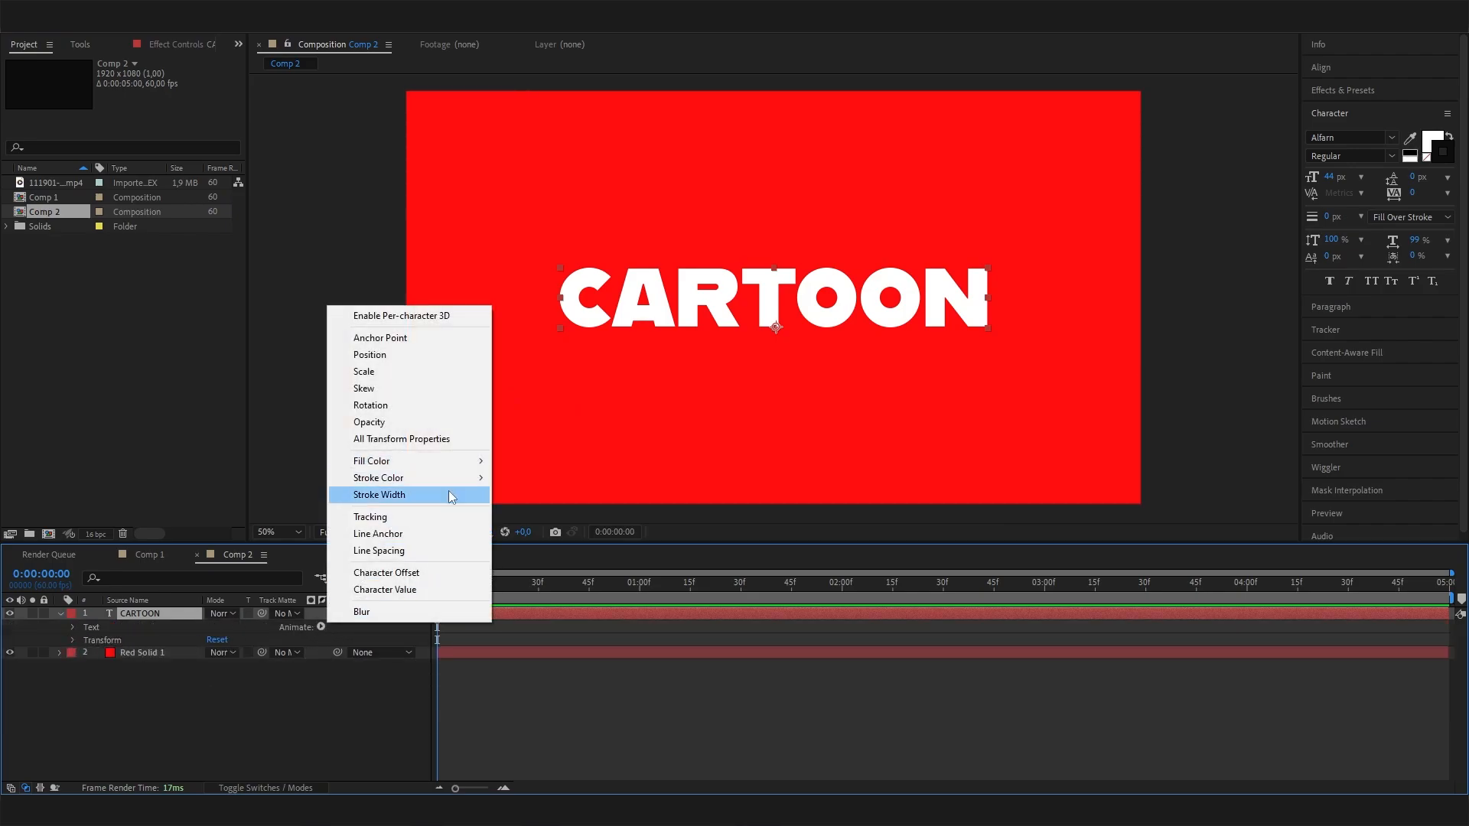
{"action": "left_click", "coordinate": [375, 496]}
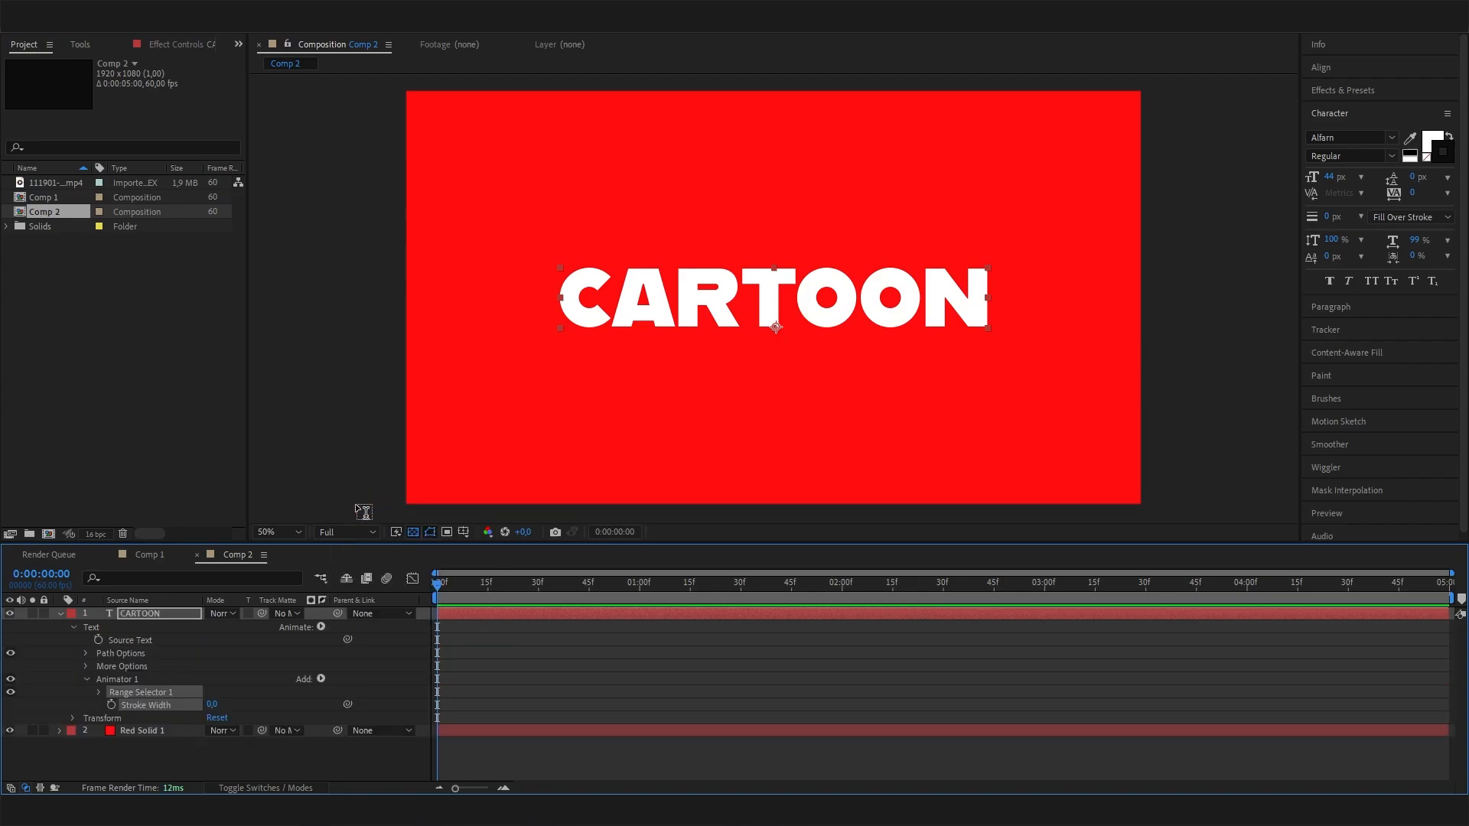
{"action": "left_click_drag", "start_coordinate": [212, 705], "coordinate": [217, 704]}
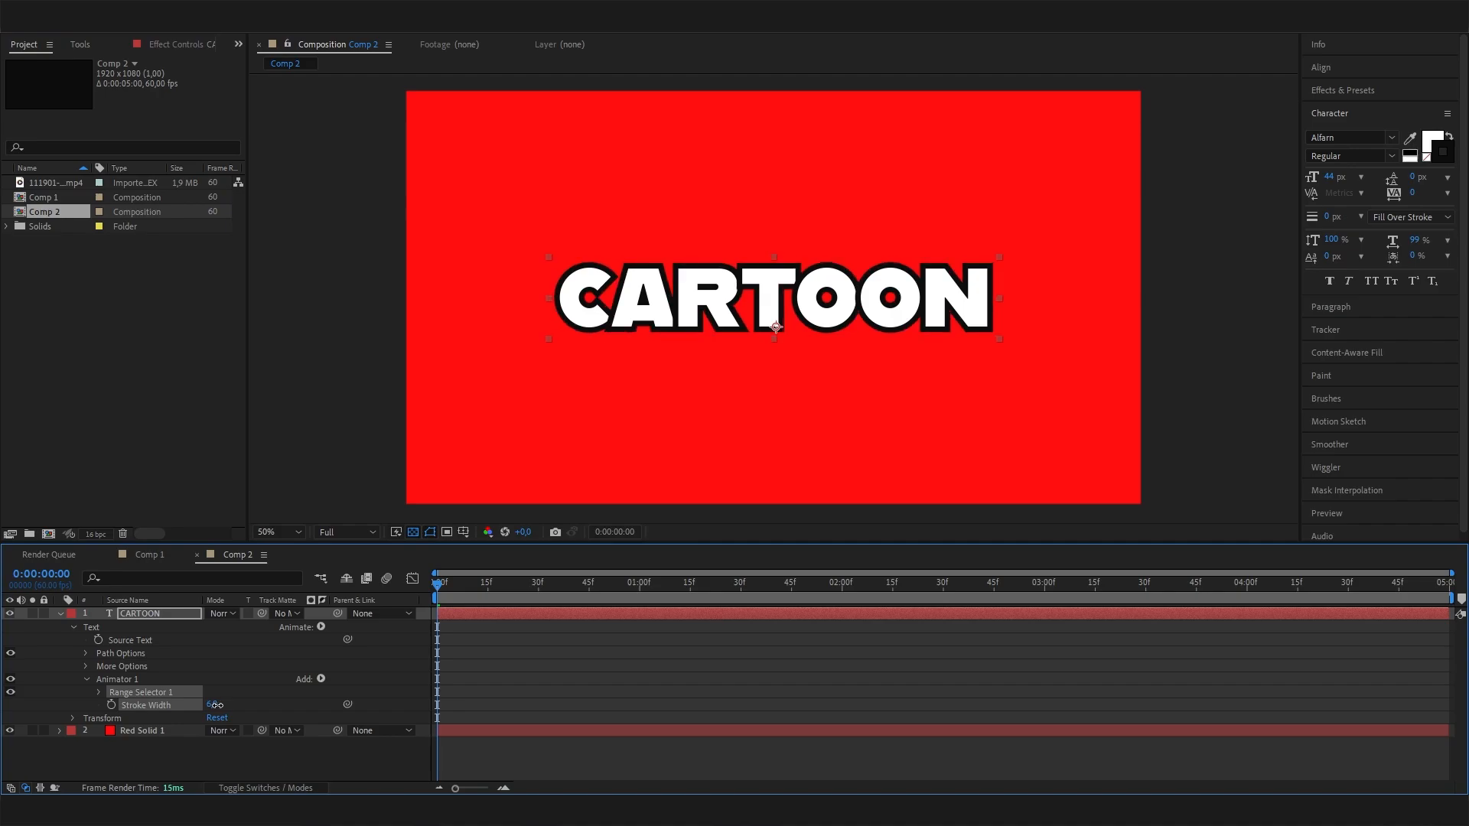
{"action": "left_click", "coordinate": [212, 757]}
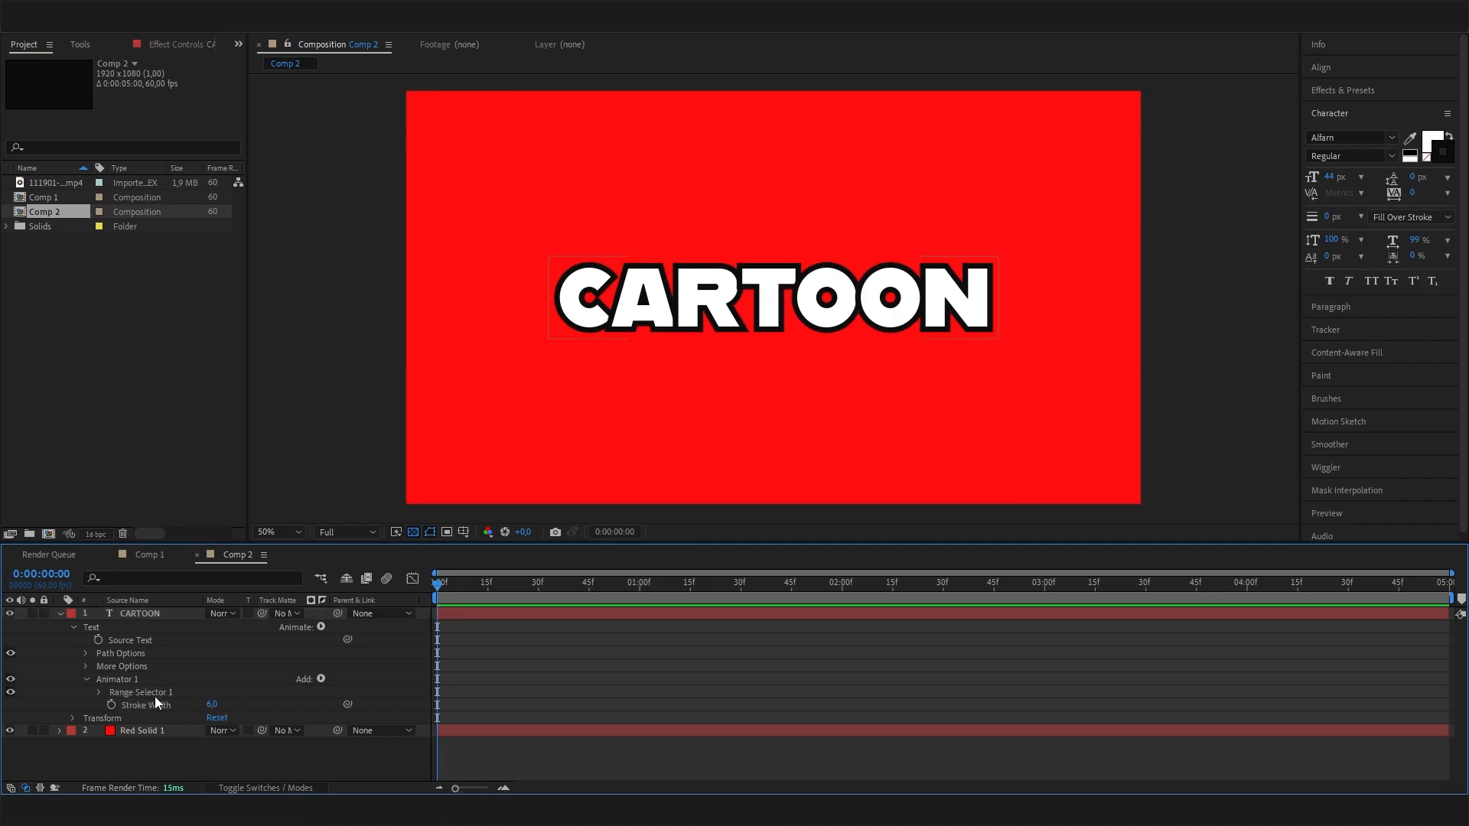
Play a short preview of the outlined CARTOON text and scrub the playhead to about 0:00:01:19
{"action": "left_click", "coordinate": [99, 693]}
{"action": "left_click", "coordinate": [98, 694]}
{"action": "left_click", "coordinate": [172, 693]}
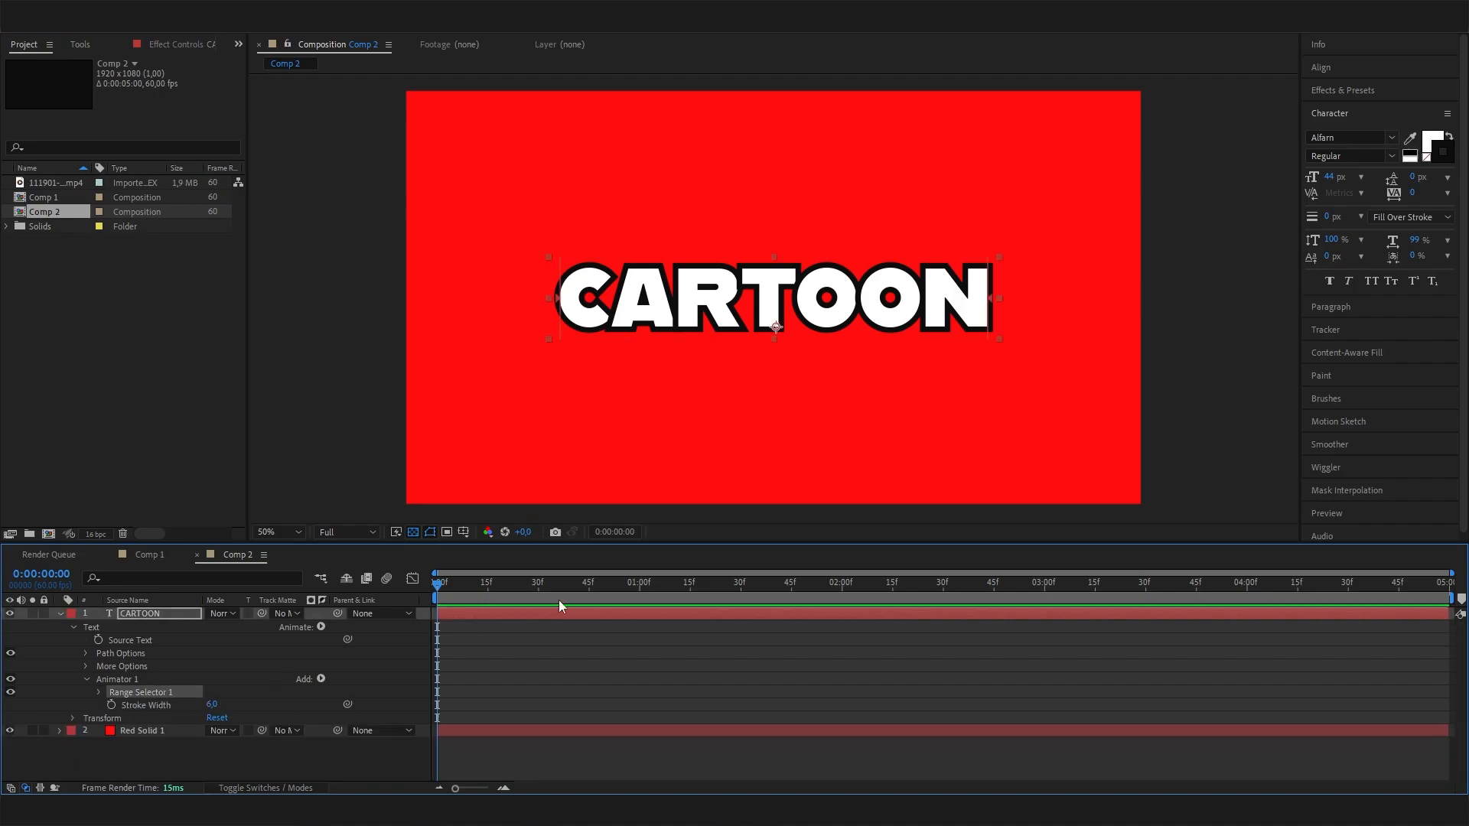
{"action": "key", "text": "space"}
{"action": "key", "text": "space"}
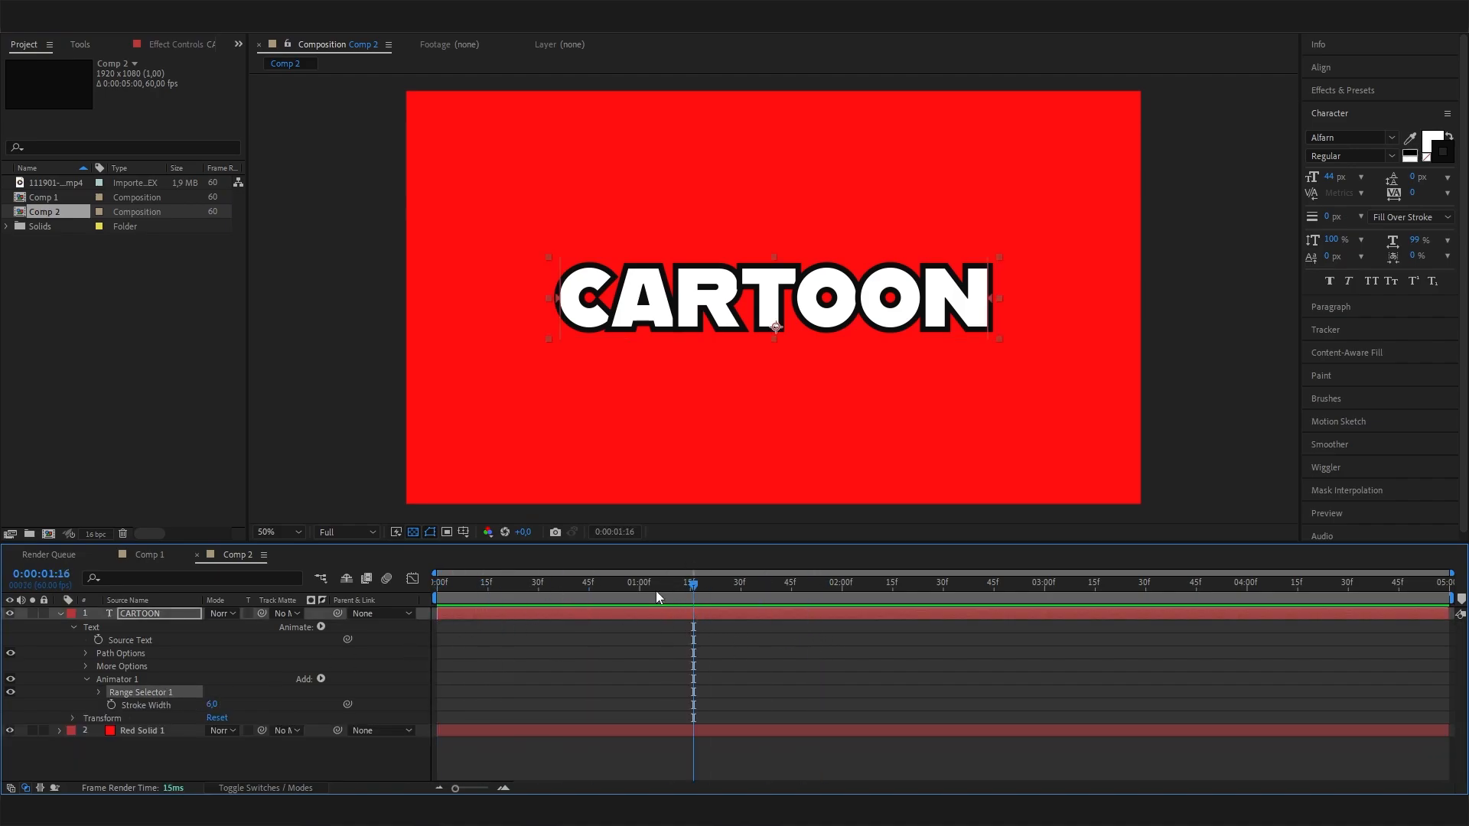
{"action": "left_click_drag", "start_coordinate": [655, 591], "coordinate": [703, 619]}
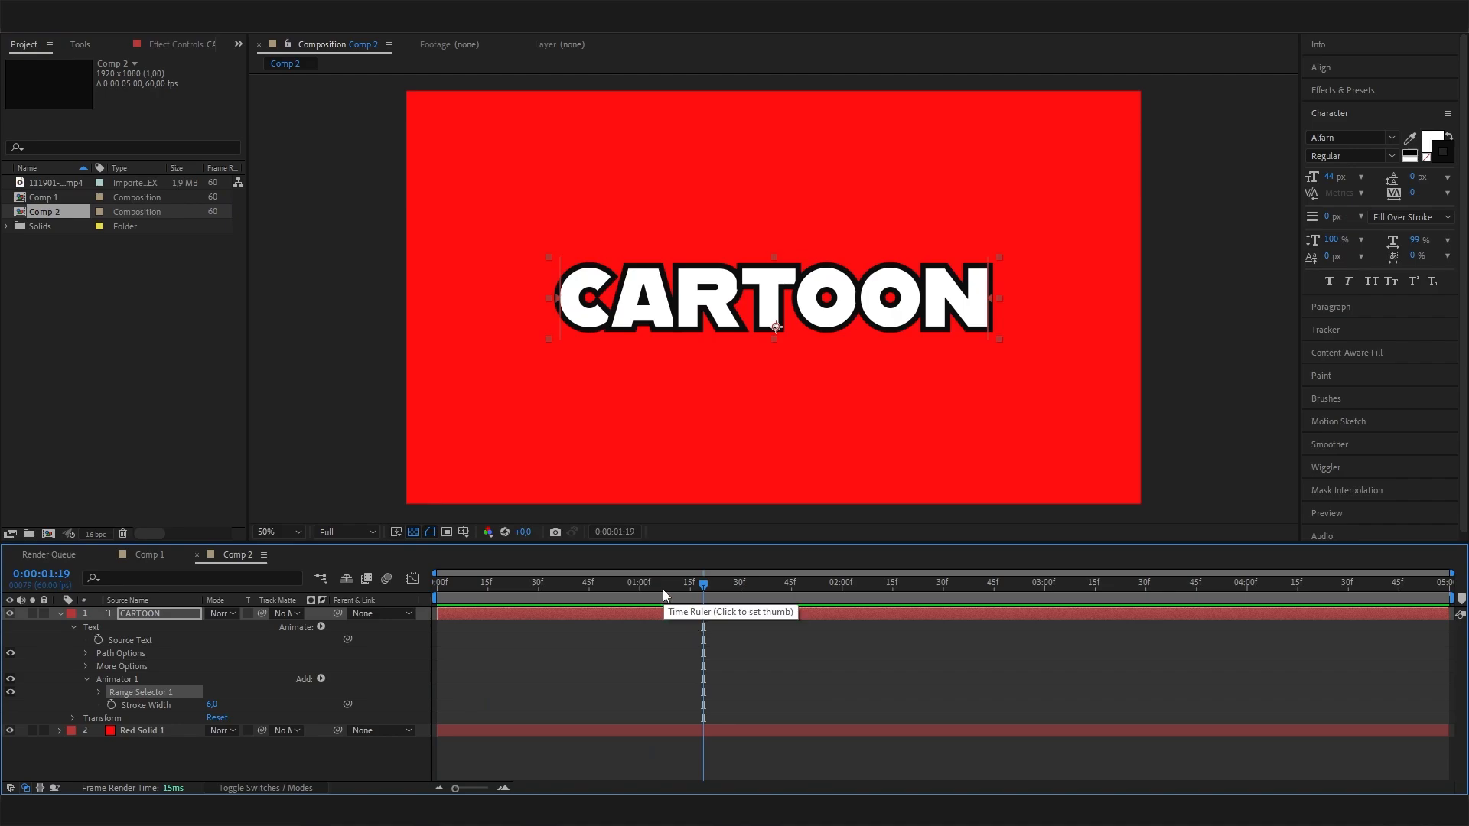
Find the Roughen Edges effect and apply it to the CARTOON text layer
{"action": "left_click", "coordinate": [1343, 90]}
{"action": "left_click", "coordinate": [1360, 104]}
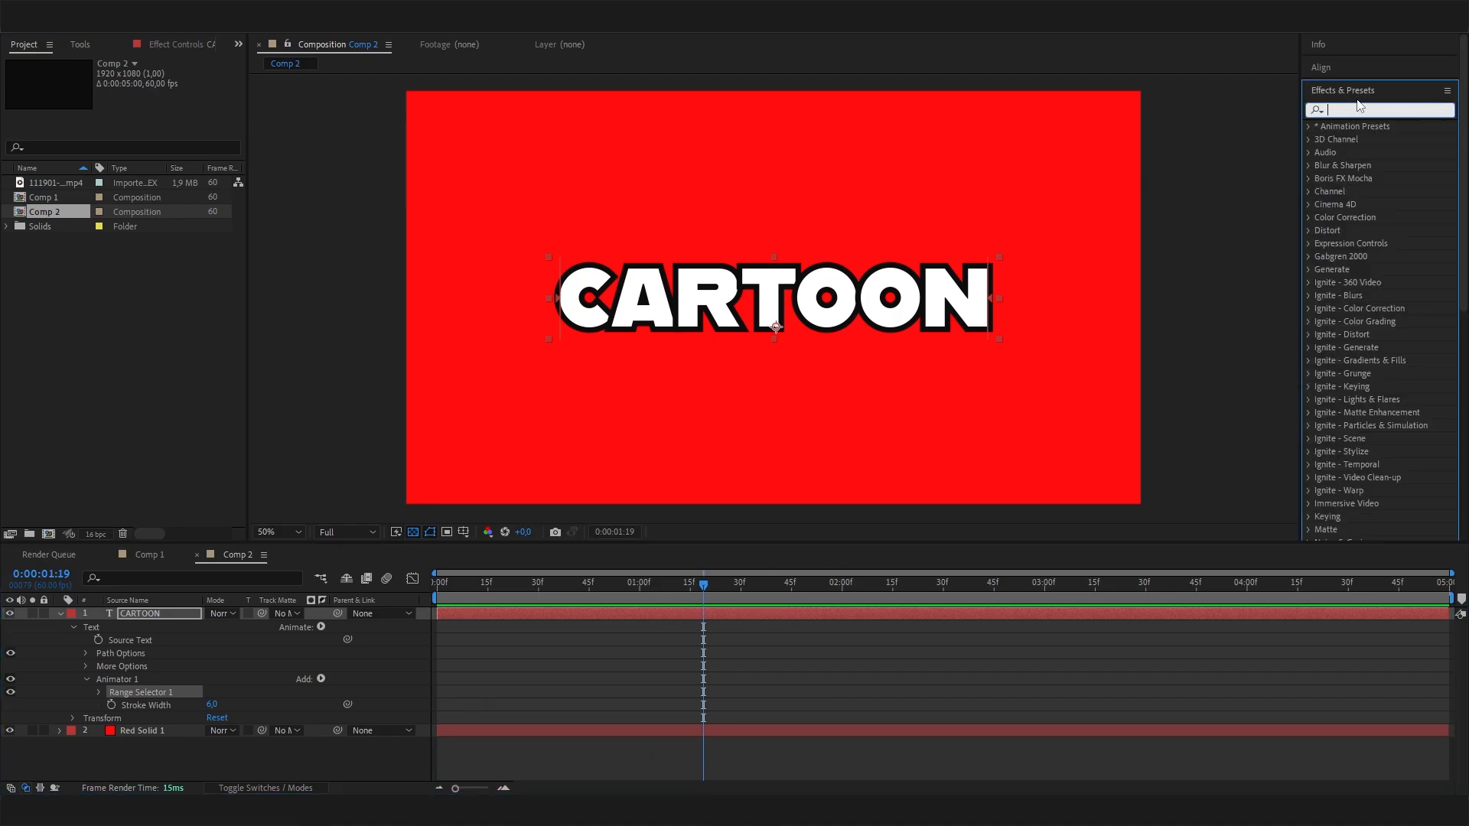
{"action": "type", "text": "roughe"}
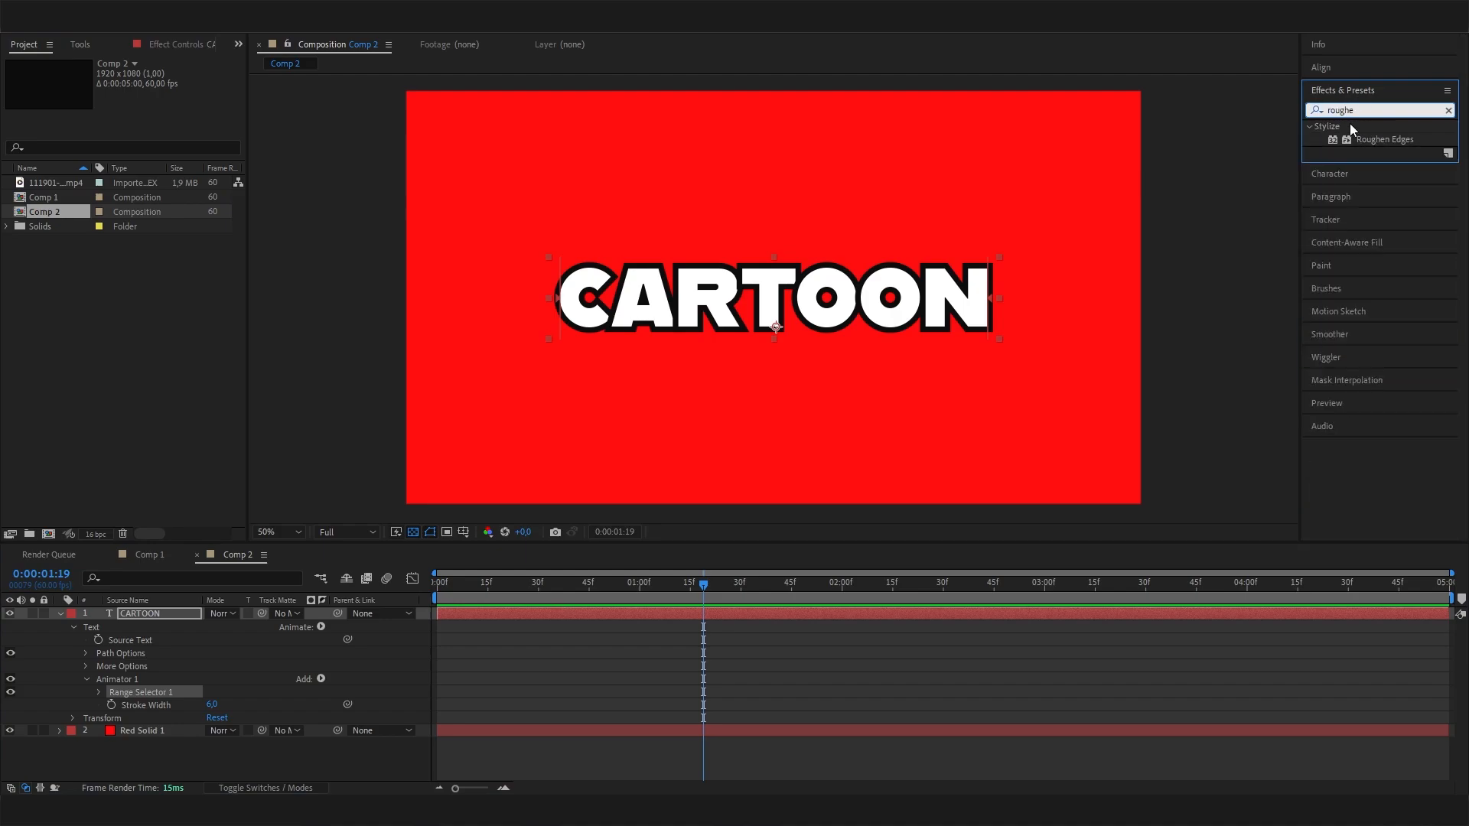
{"action": "left_click_drag", "start_coordinate": [1373, 140], "coordinate": [166, 618]}
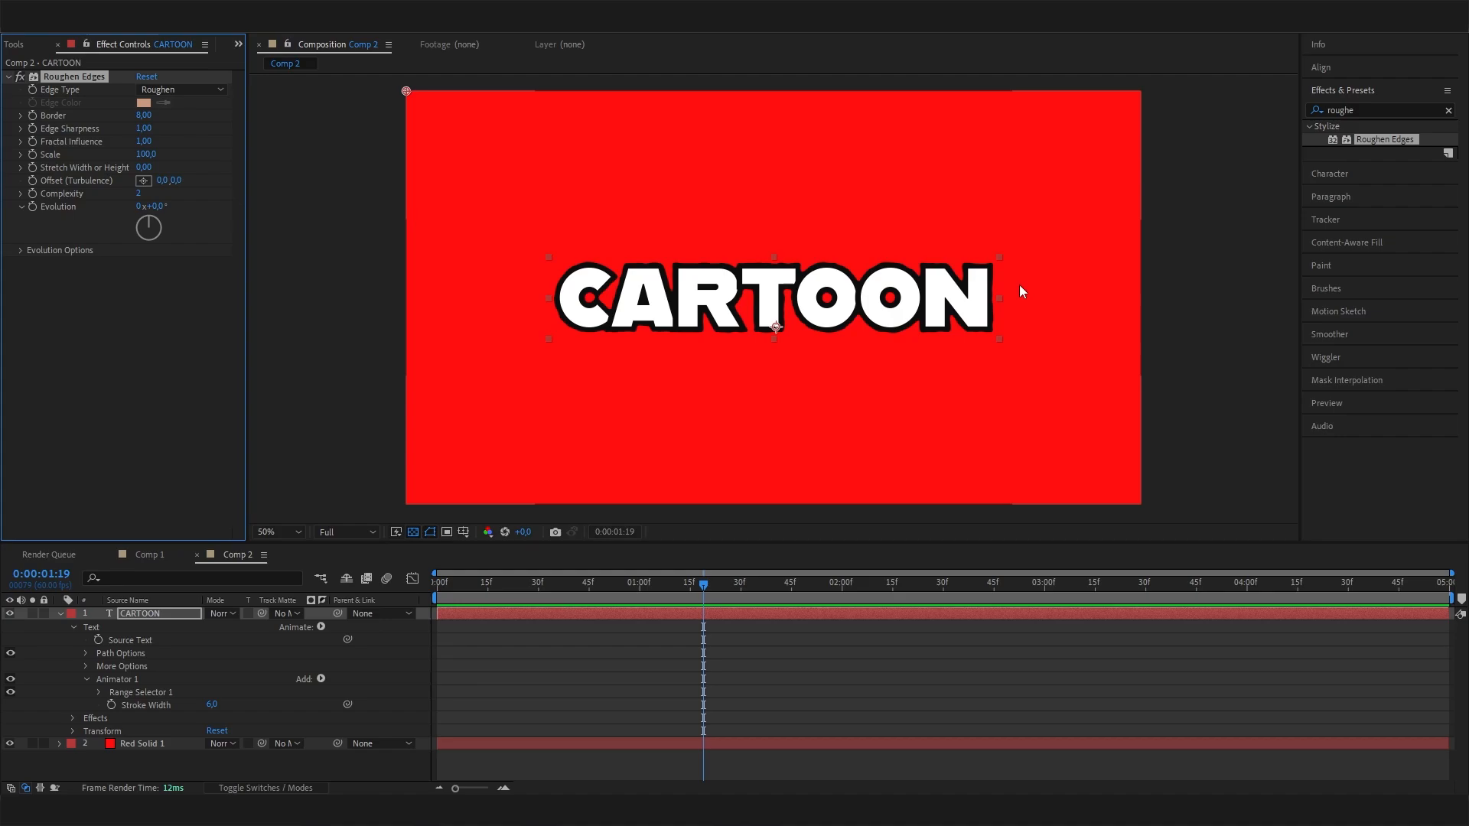
Return the playhead to the start of the composition and set the Roughen Edges Border to 15
{"action": "left_click_drag", "start_coordinate": [664, 584], "coordinate": [731, 583]}
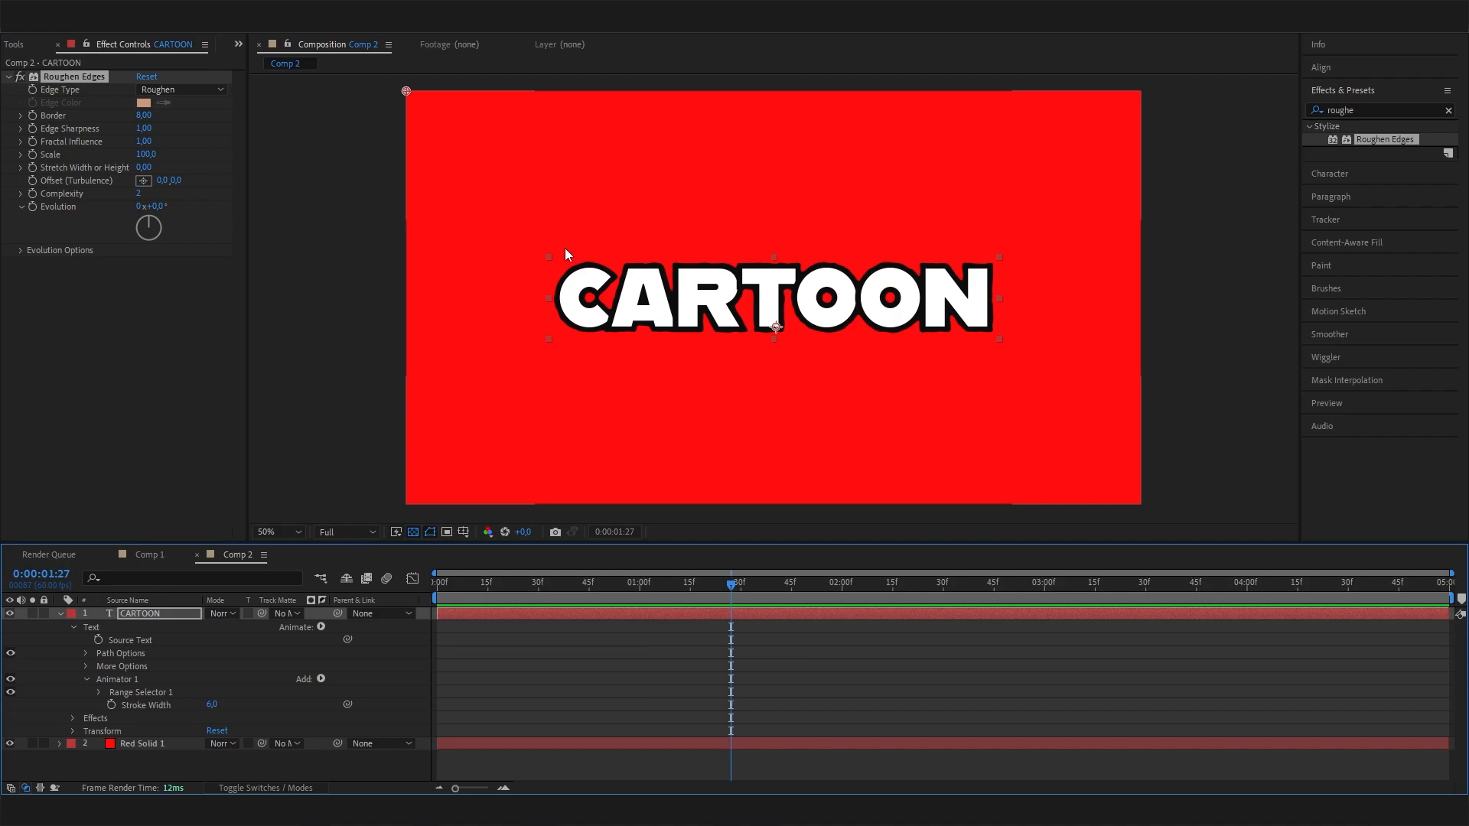
{"action": "left_click_drag", "start_coordinate": [731, 584], "coordinate": [443, 584]}
{"action": "left_click_drag", "start_coordinate": [554, 610], "coordinate": [366, 662]}
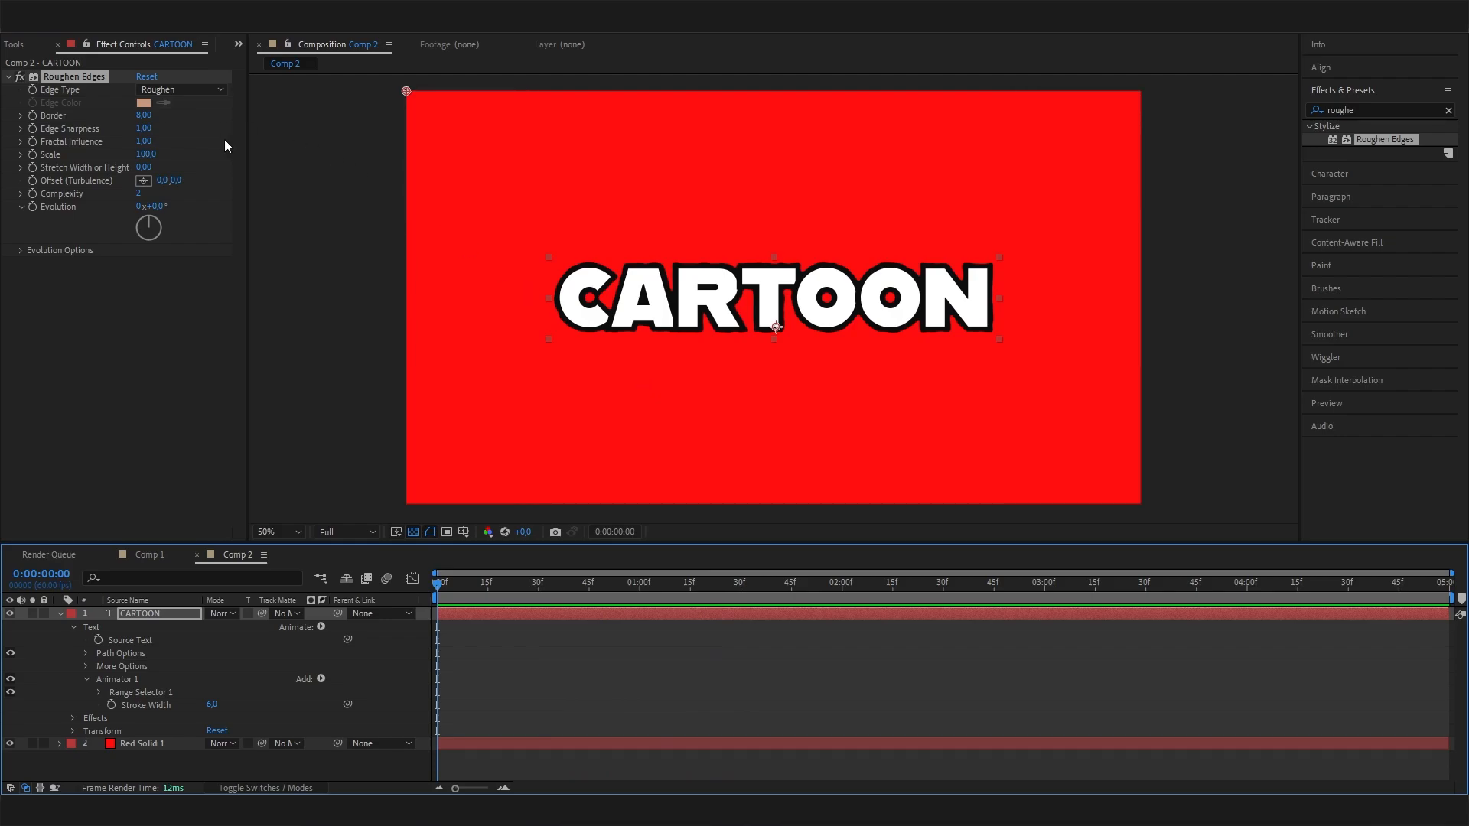
{"action": "left_click", "coordinate": [199, 396]}
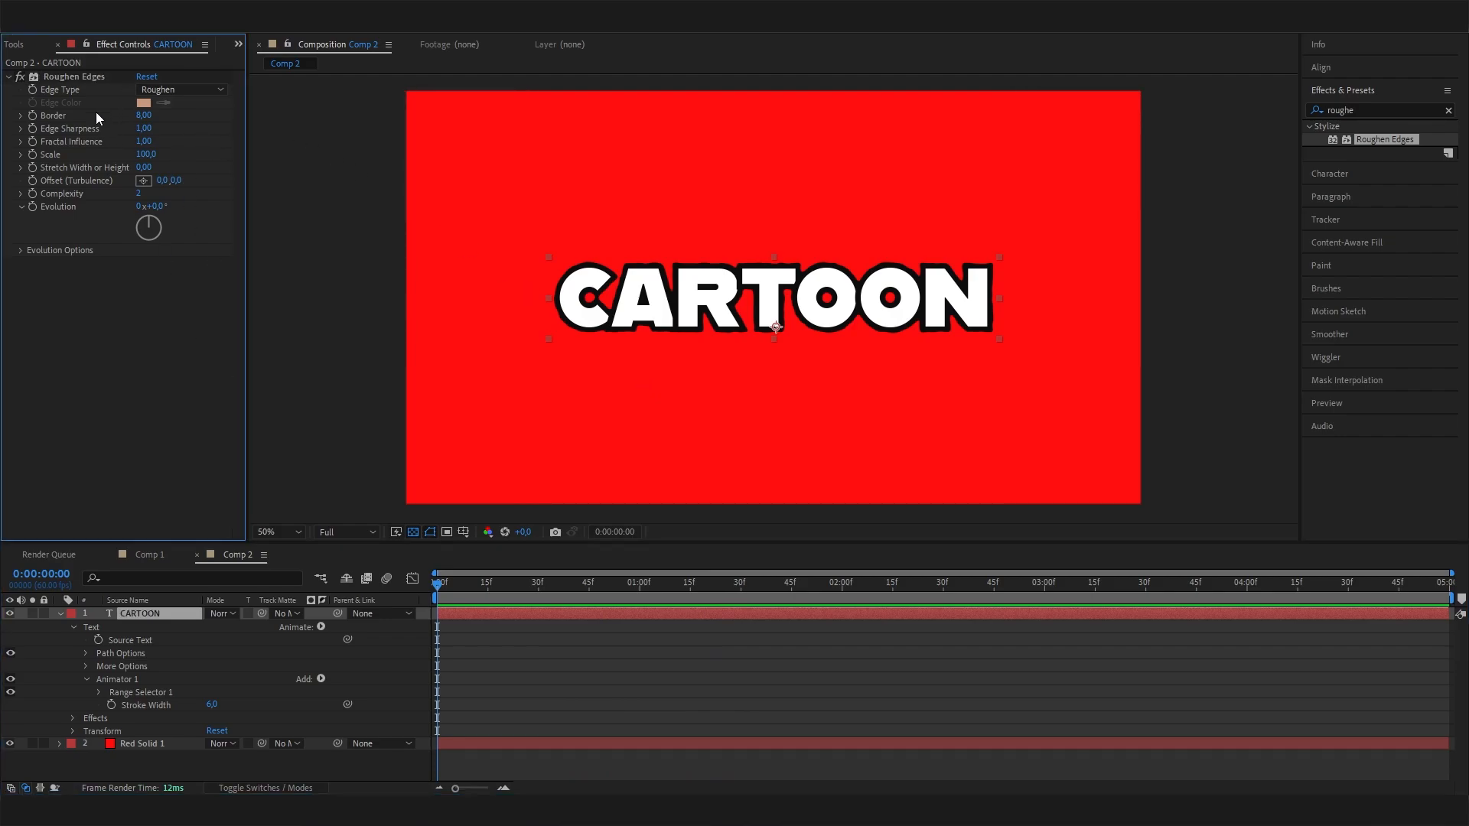
{"action": "left_click", "coordinate": [379, 595]}
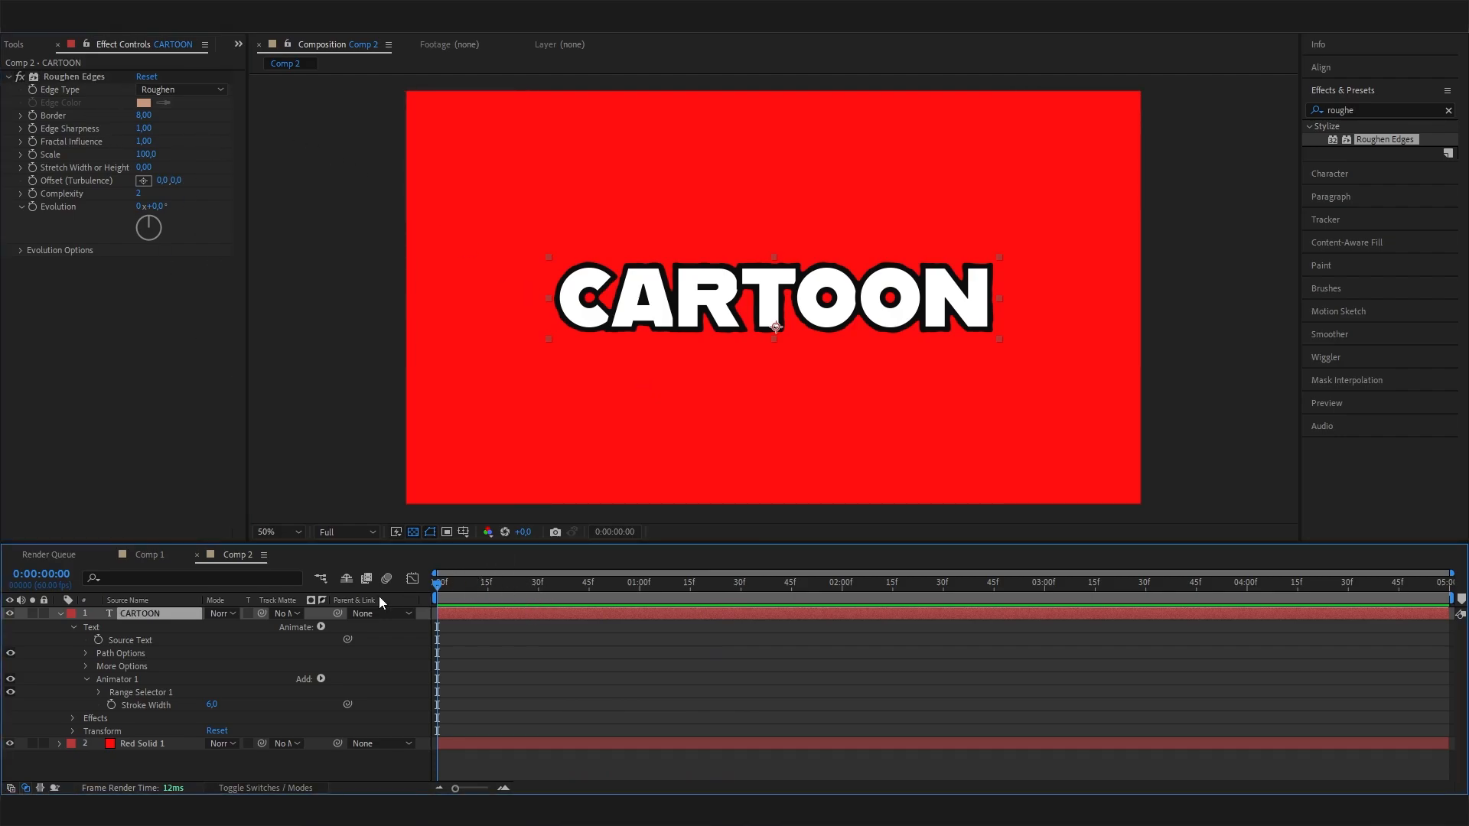
{"action": "left_click", "coordinate": [143, 115]}
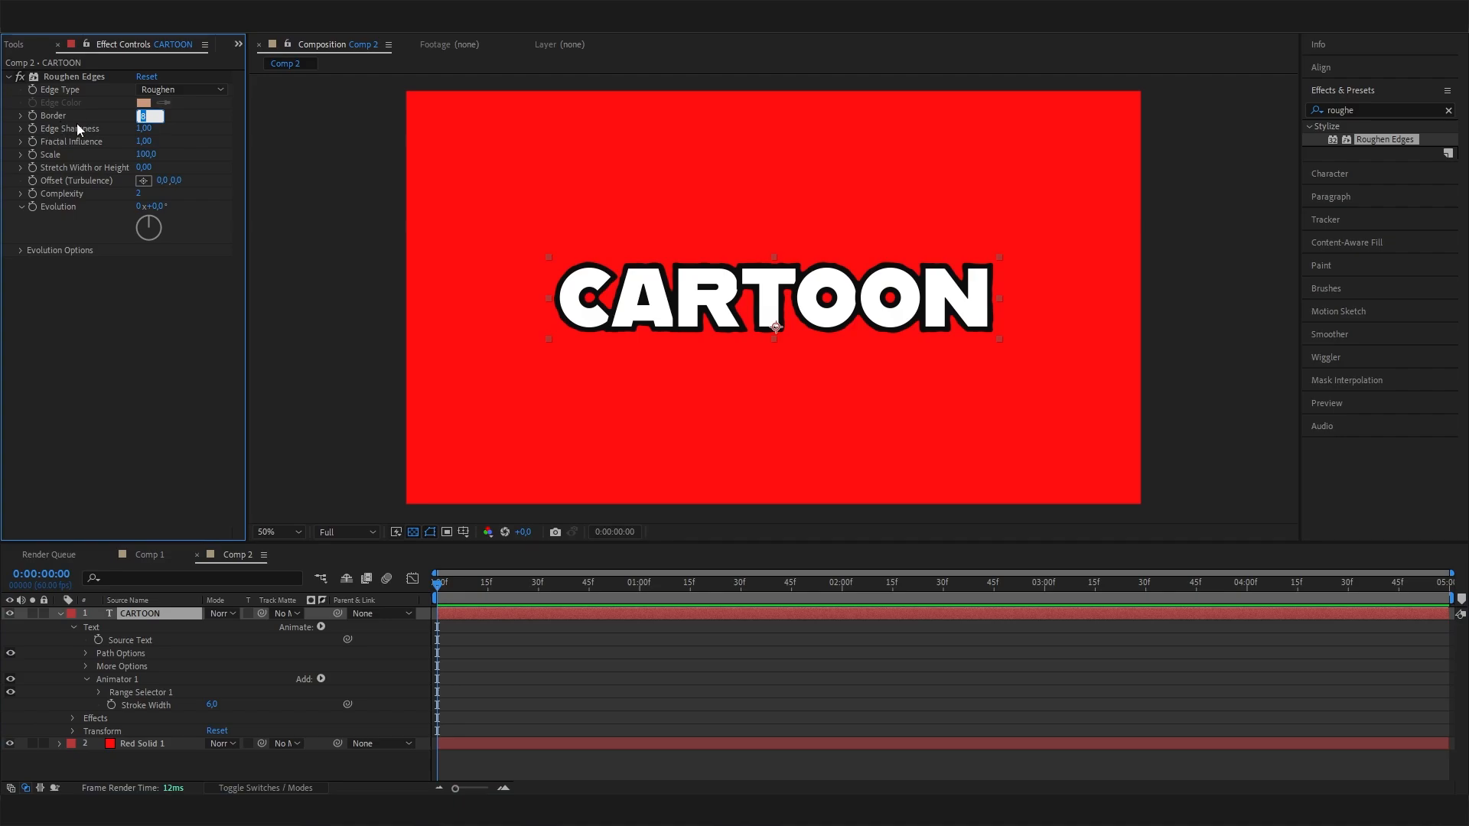
{"action": "type", "text": "15"}
{"action": "key", "text": "Return"}
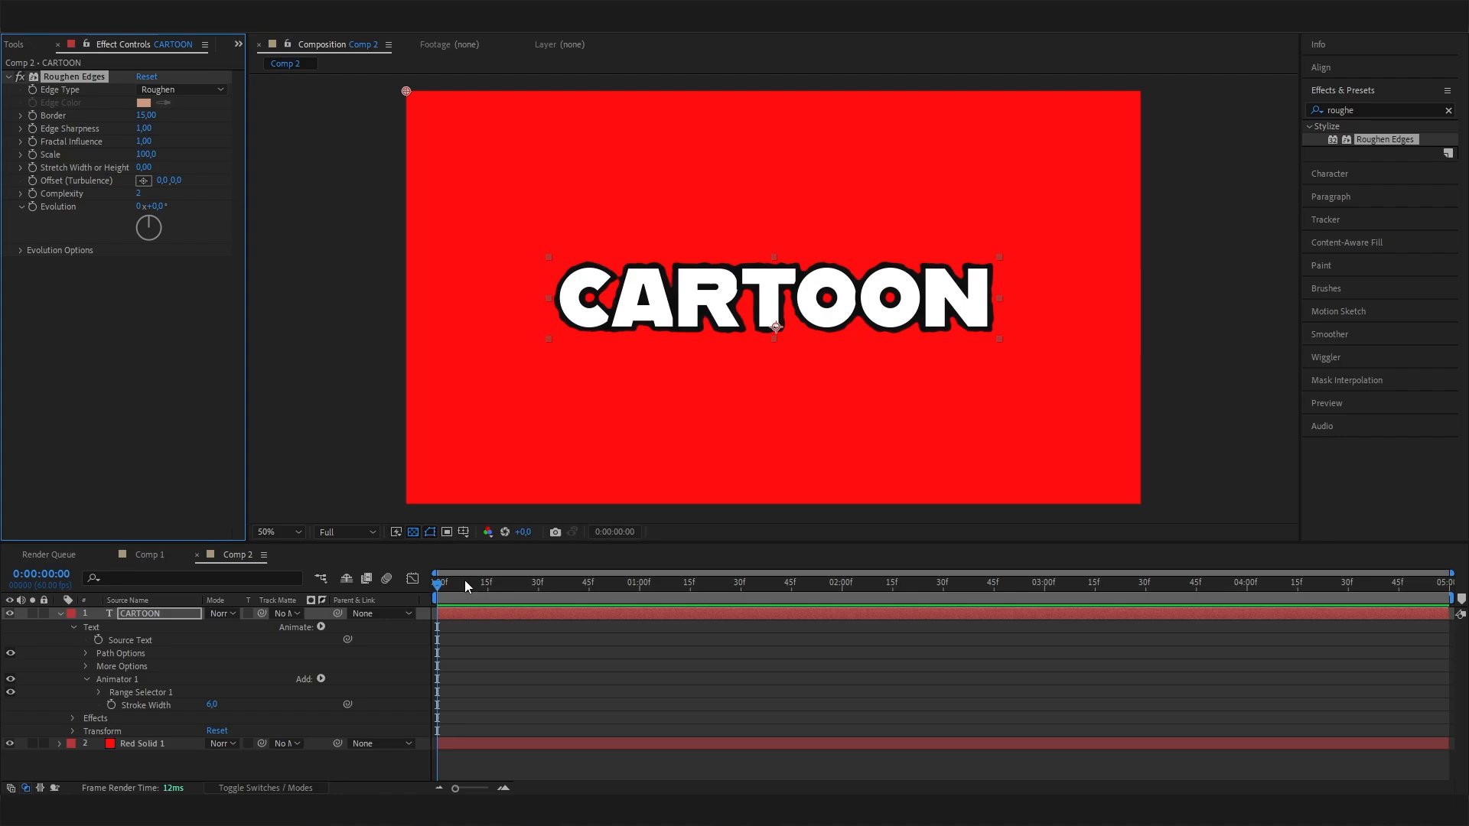
Try a Roughen Edges Scale of 200 on the CARTOON layer
{"action": "left_click_drag", "start_coordinate": [464, 584], "coordinate": [261, 595]}
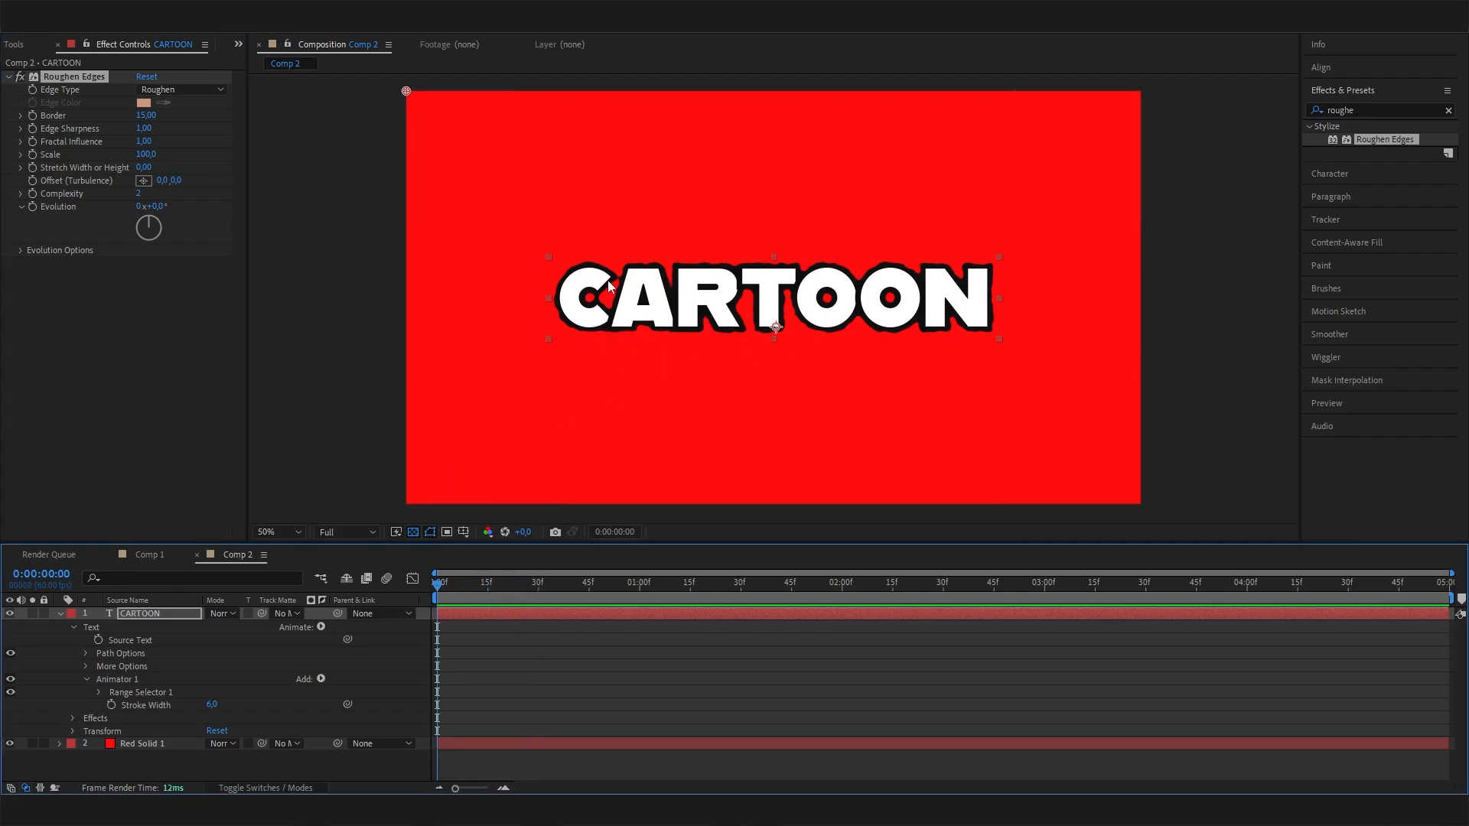
{"action": "left_click", "coordinate": [144, 156]}
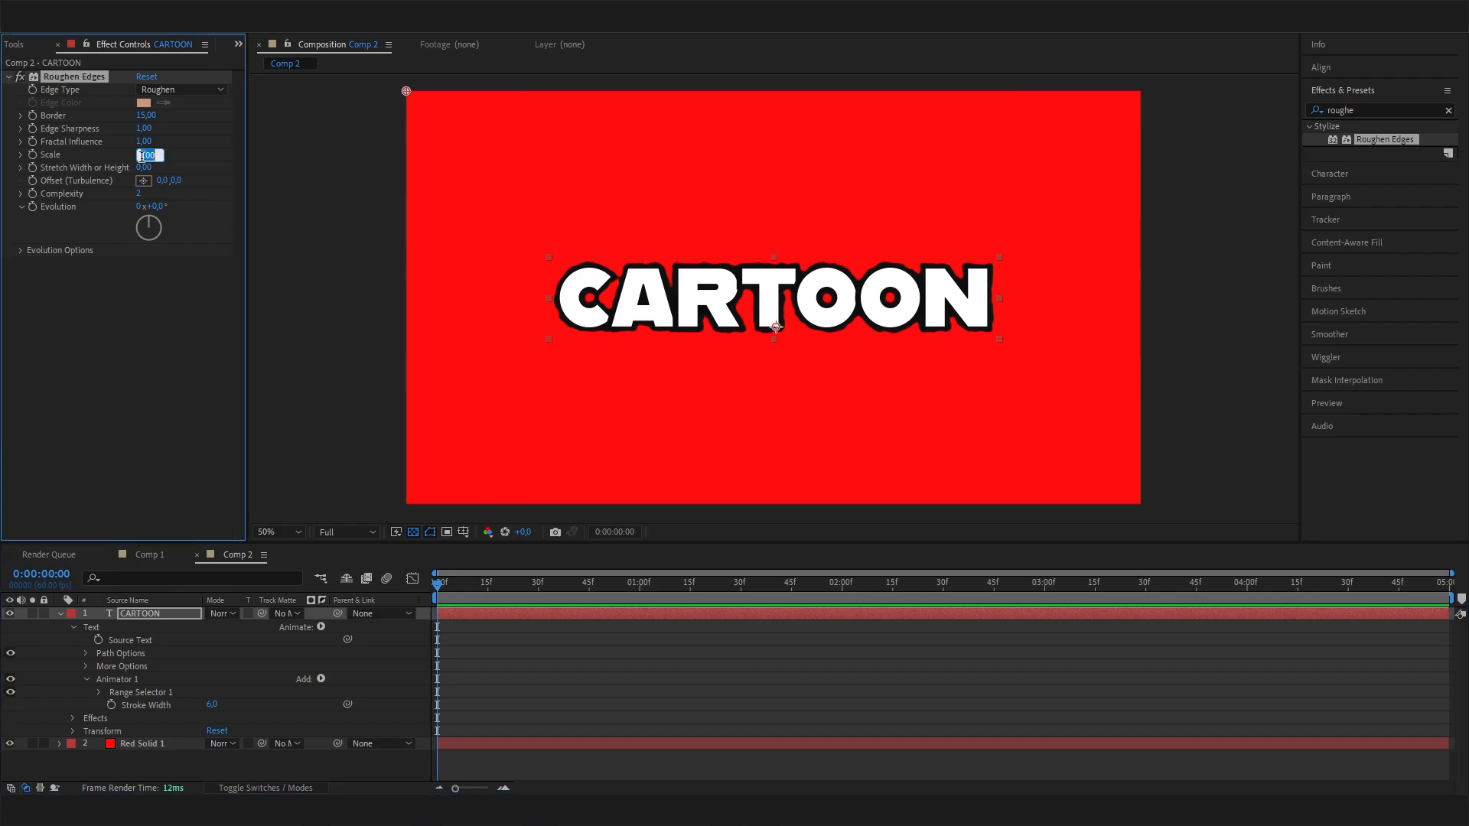
{"action": "type", "text": "200"}
{"action": "key", "text": "Return"}
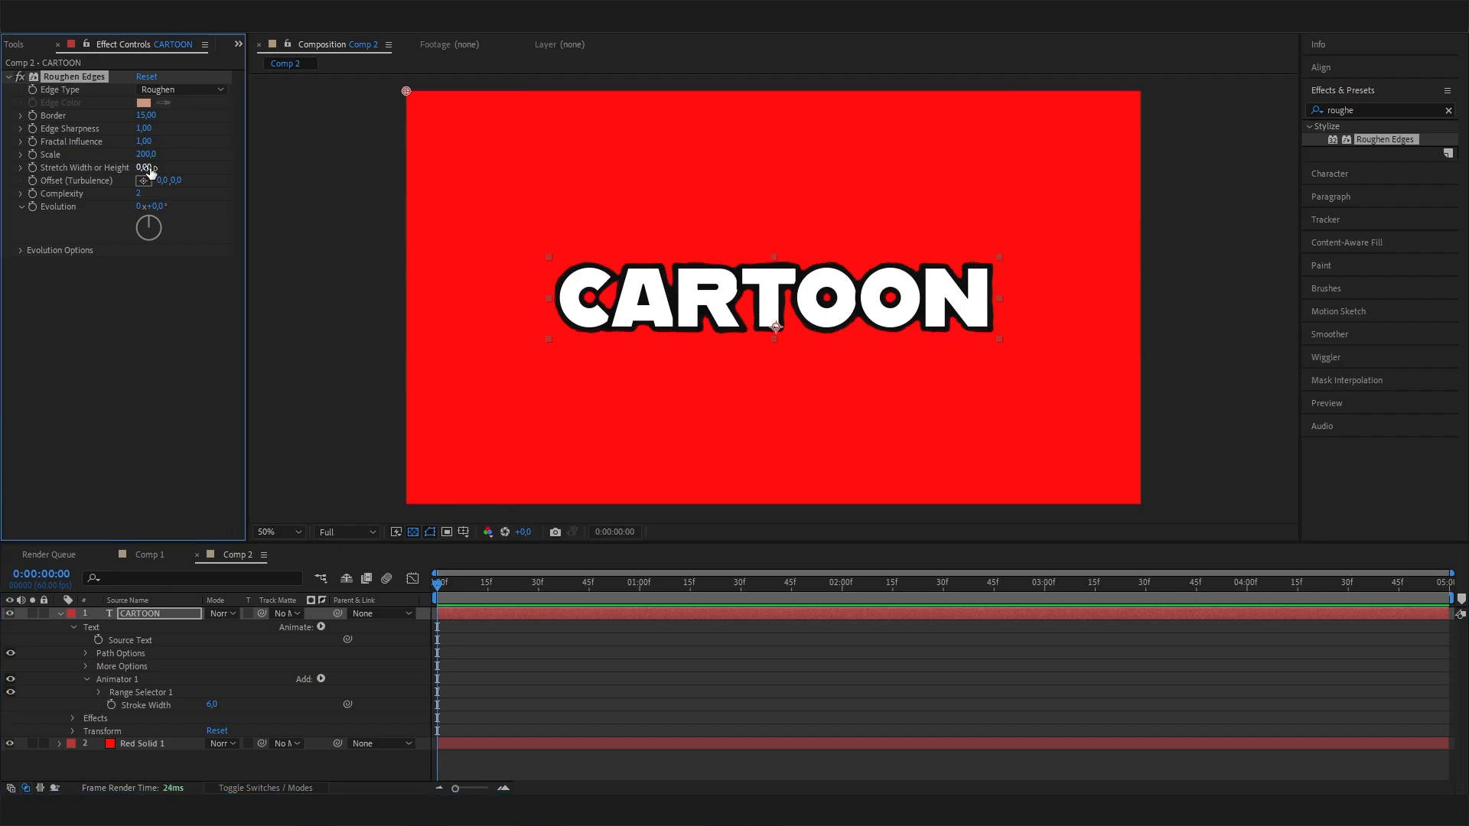
{"action": "left_click", "coordinate": [187, 351]}
{"action": "left_click", "coordinate": [180, 610]}
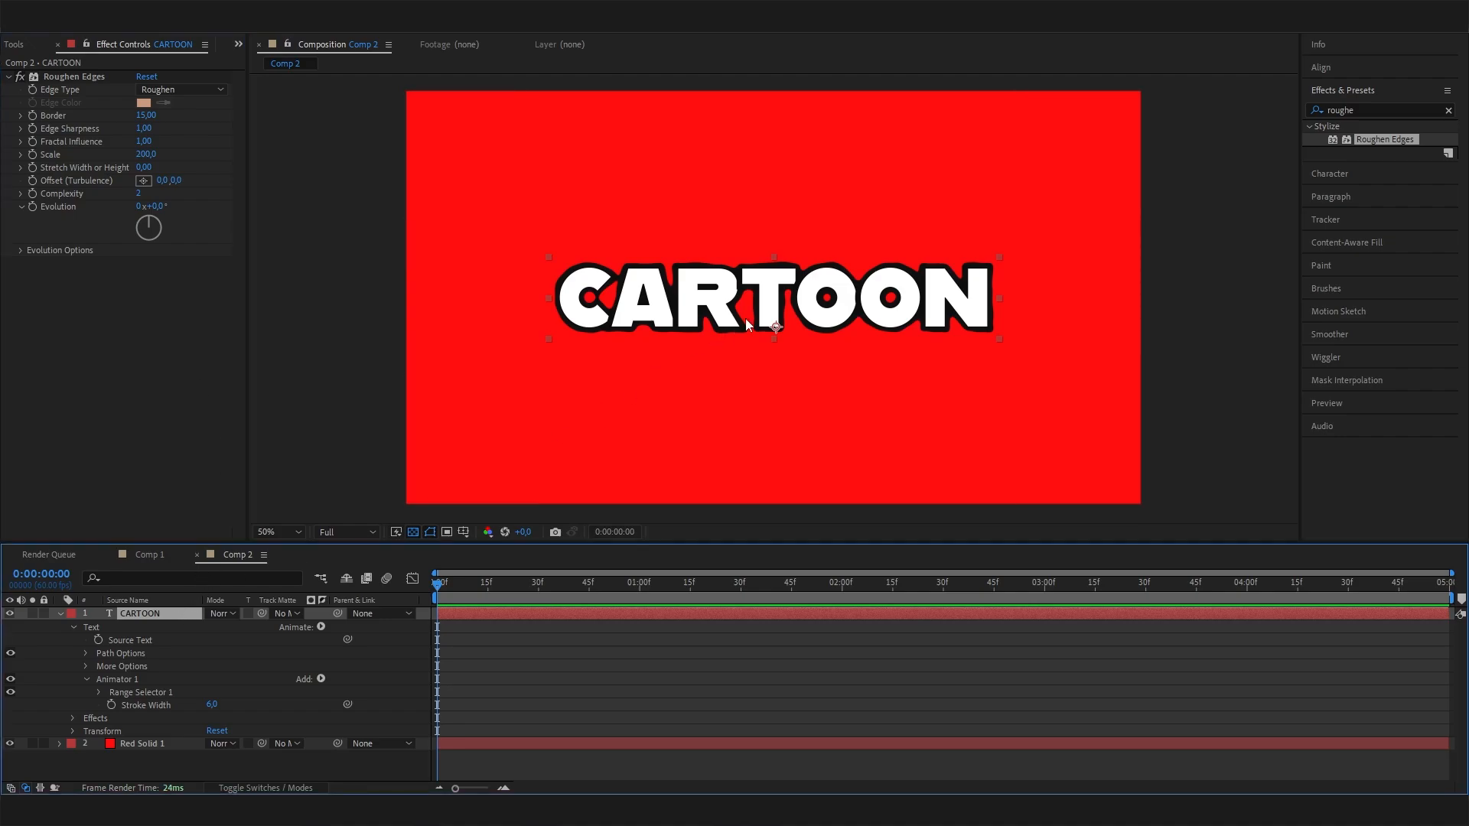
Set the Roughen Edges Scale to 250 and keep the playhead at the first frame
{"action": "left_click", "coordinate": [152, 153]}
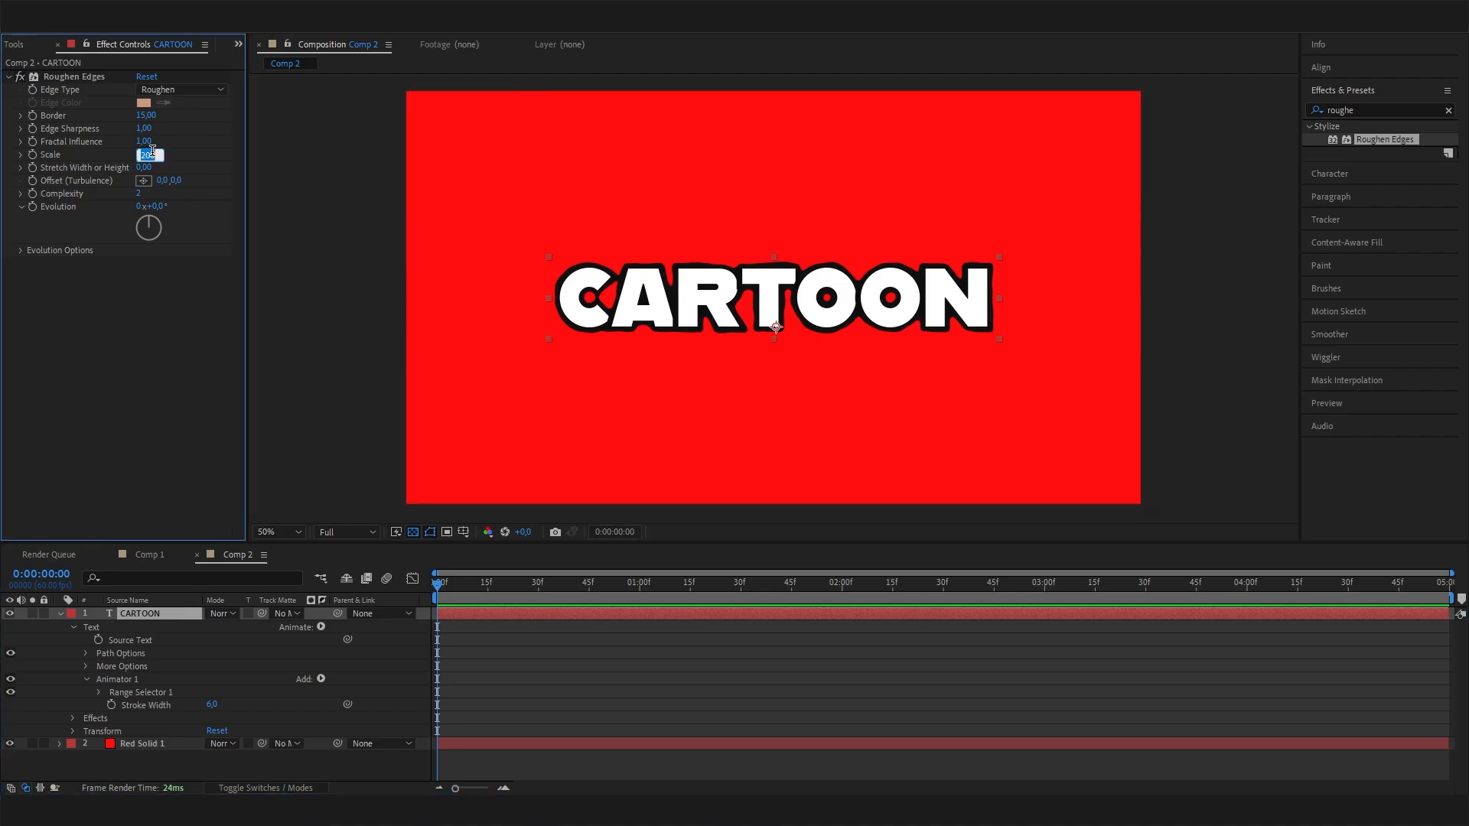
{"action": "type", "text": "250"}
{"action": "key", "text": "Return"}
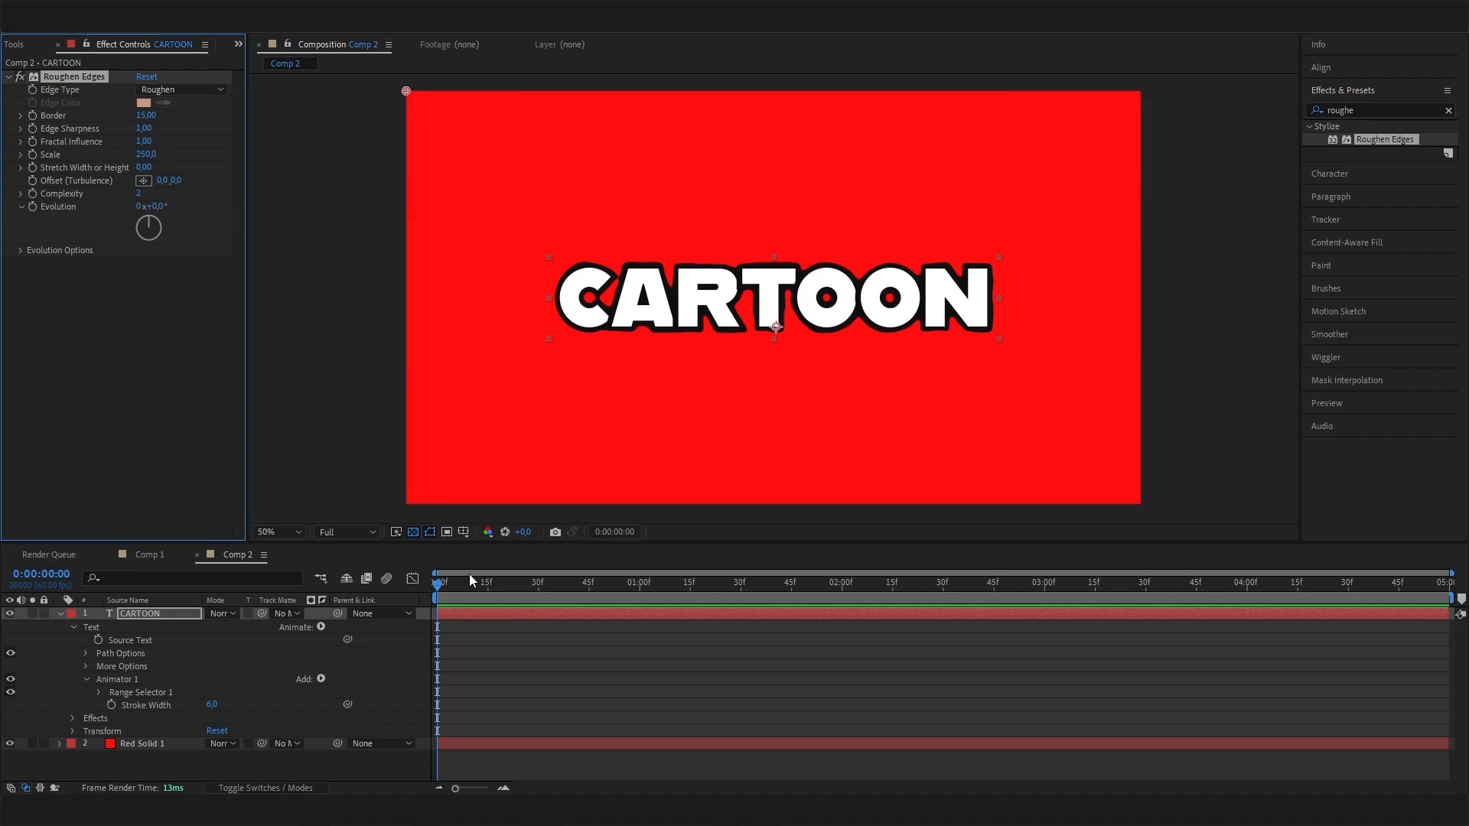
{"action": "left_click_drag", "start_coordinate": [469, 583], "coordinate": [311, 603]}
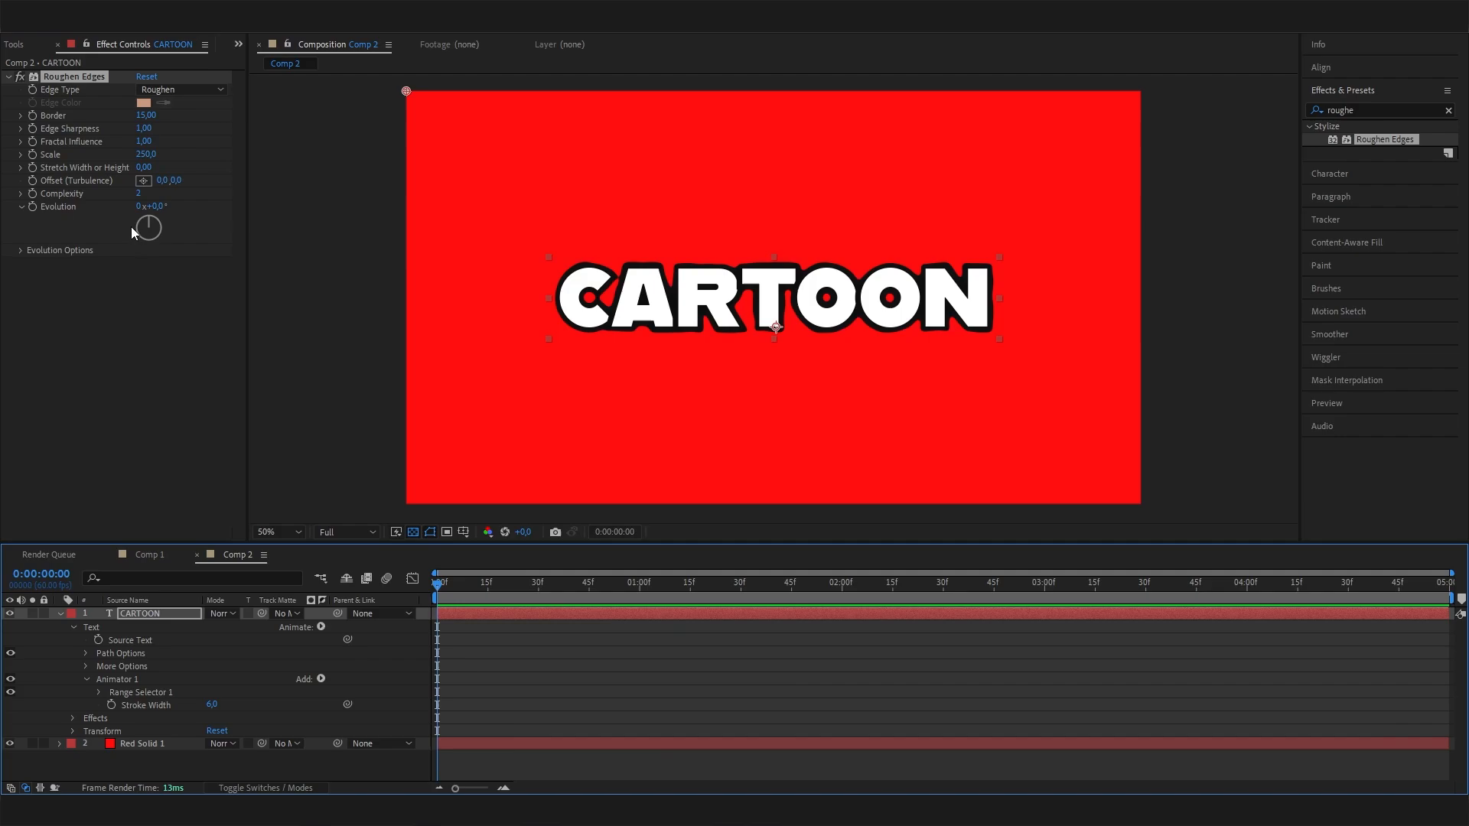
Keyframe the Roughen Edges Evolution from 0x+0° at the first frame to 2x+50° at 0:00:04:59
{"action": "left_click", "coordinate": [213, 260]}
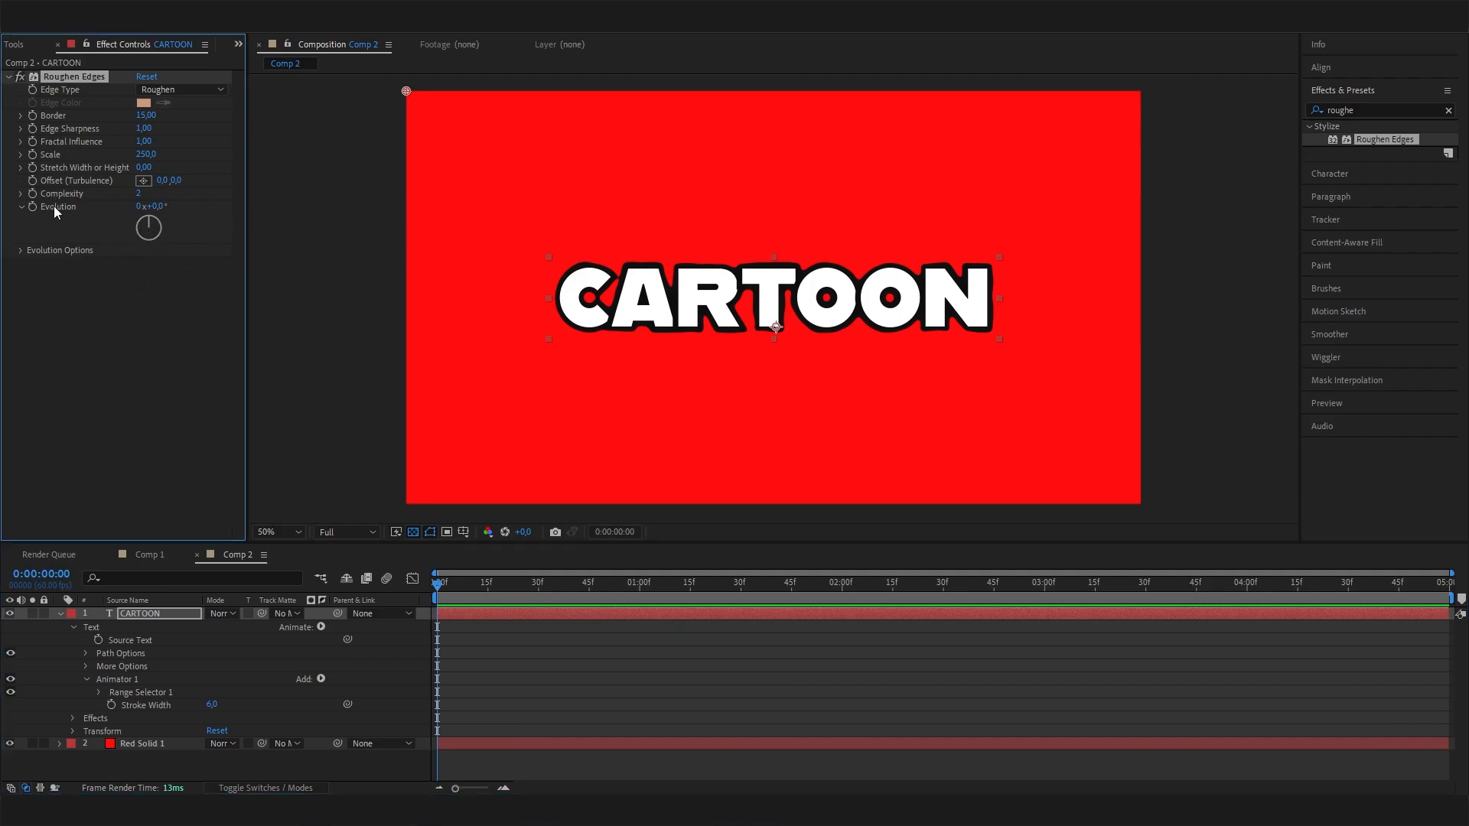
{"action": "left_click", "coordinate": [646, 610]}
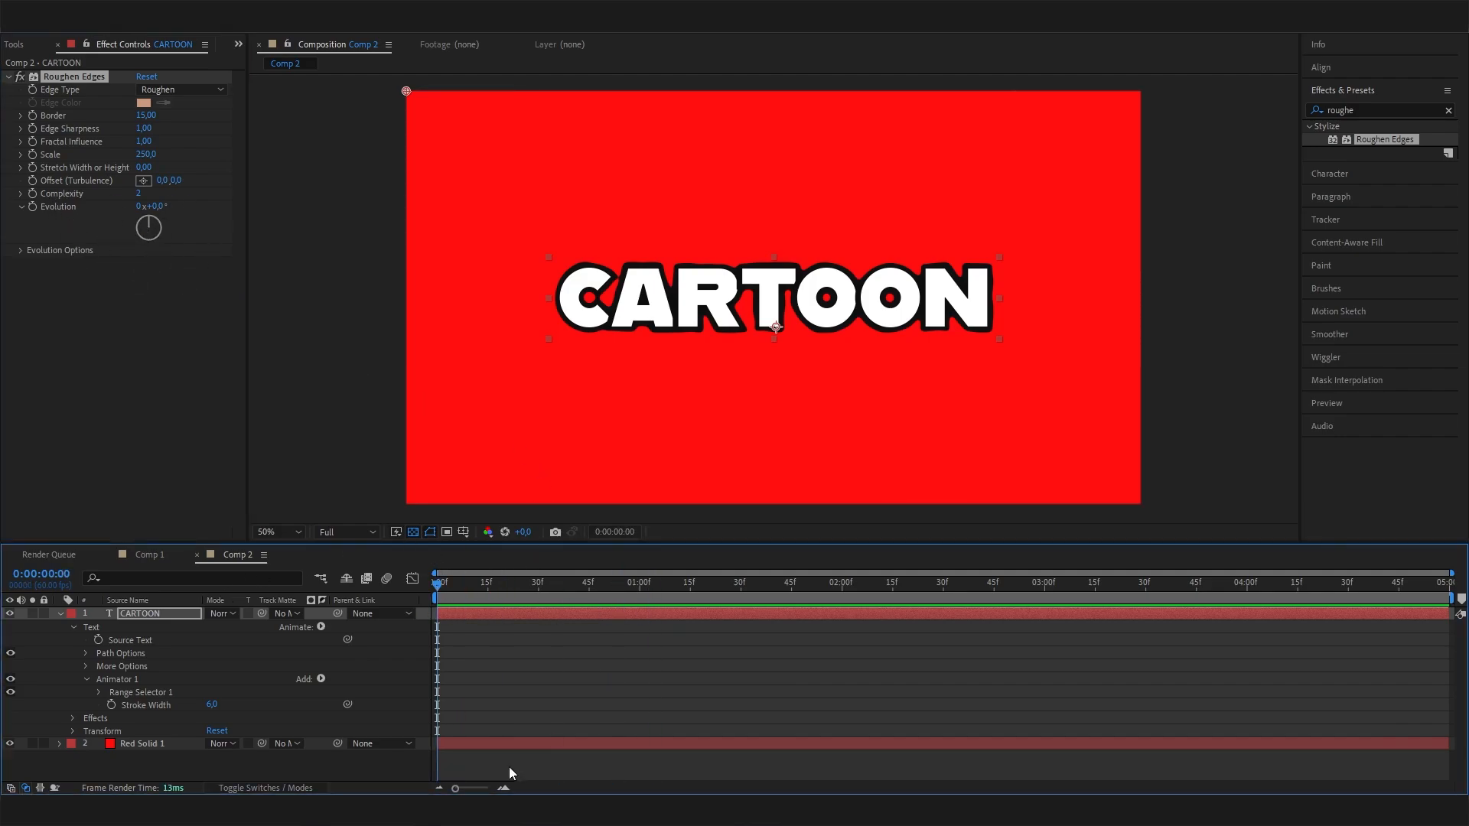
{"action": "left_click_drag", "start_coordinate": [448, 585], "coordinate": [421, 598]}
{"action": "left_click", "coordinate": [31, 205]}
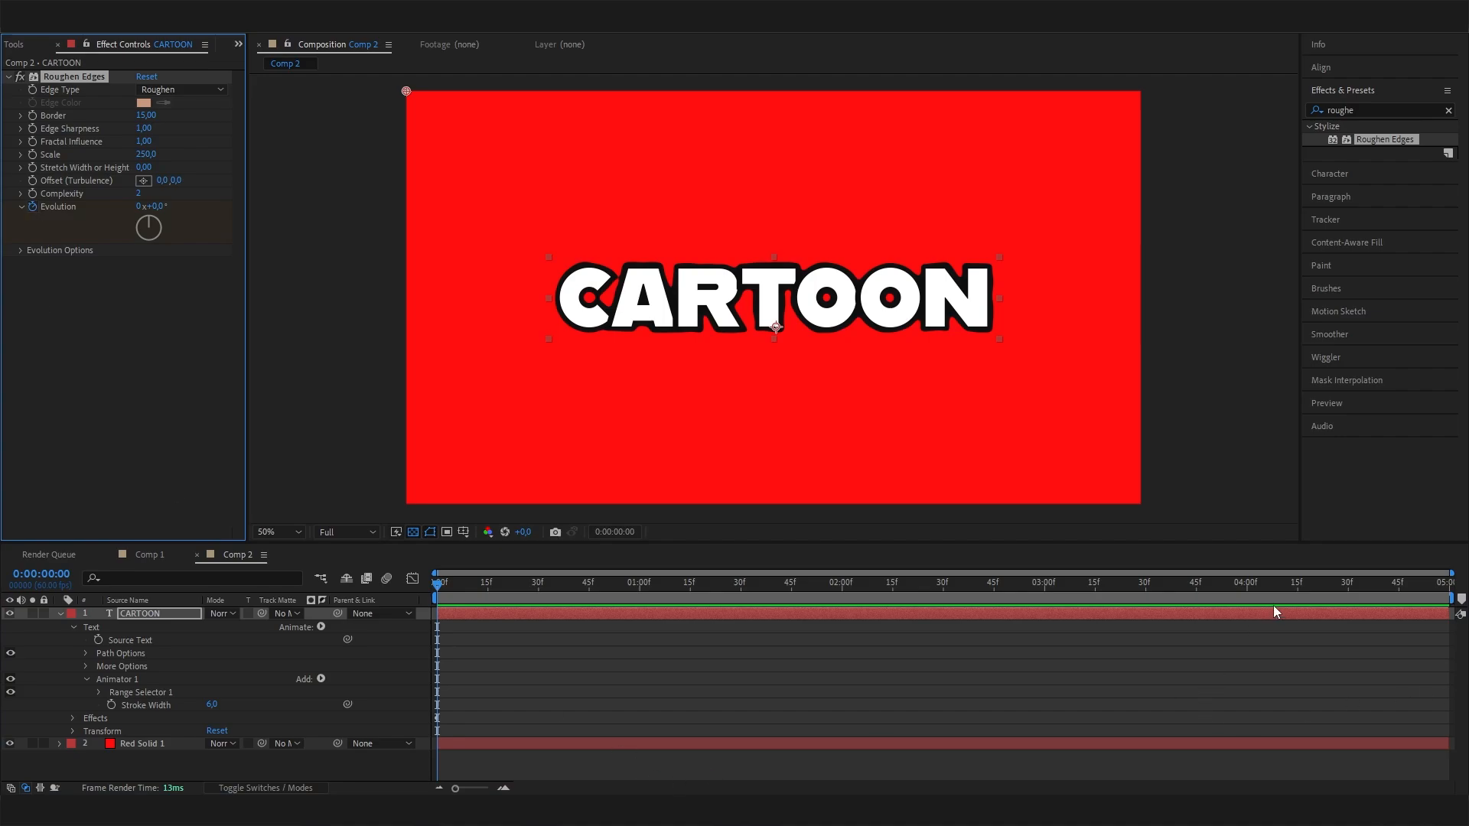
{"action": "left_click_drag", "start_coordinate": [1285, 584], "coordinate": [1450, 585]}
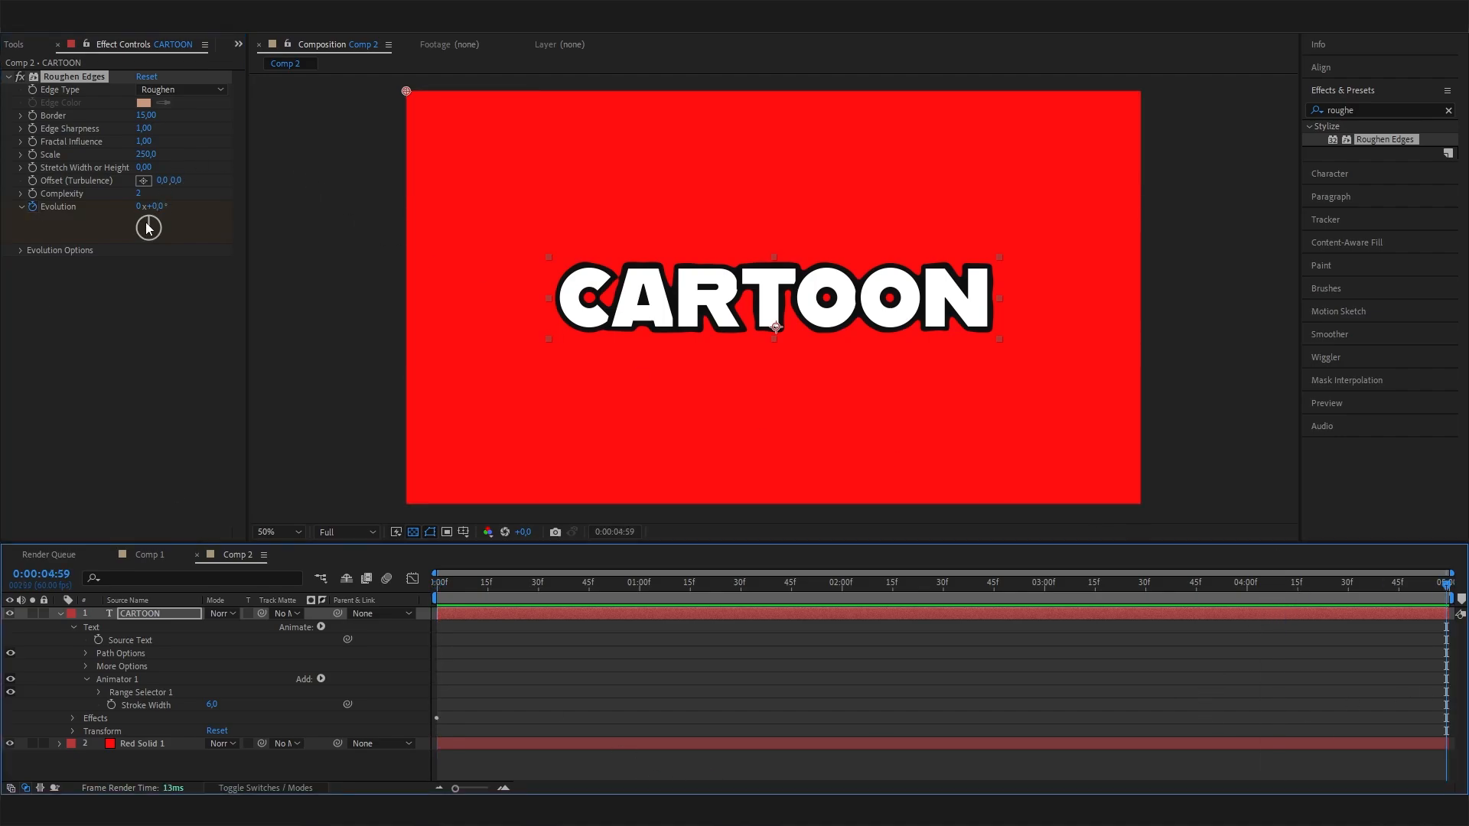
{"action": "left_click_drag", "start_coordinate": [150, 222], "coordinate": [176, 198]}
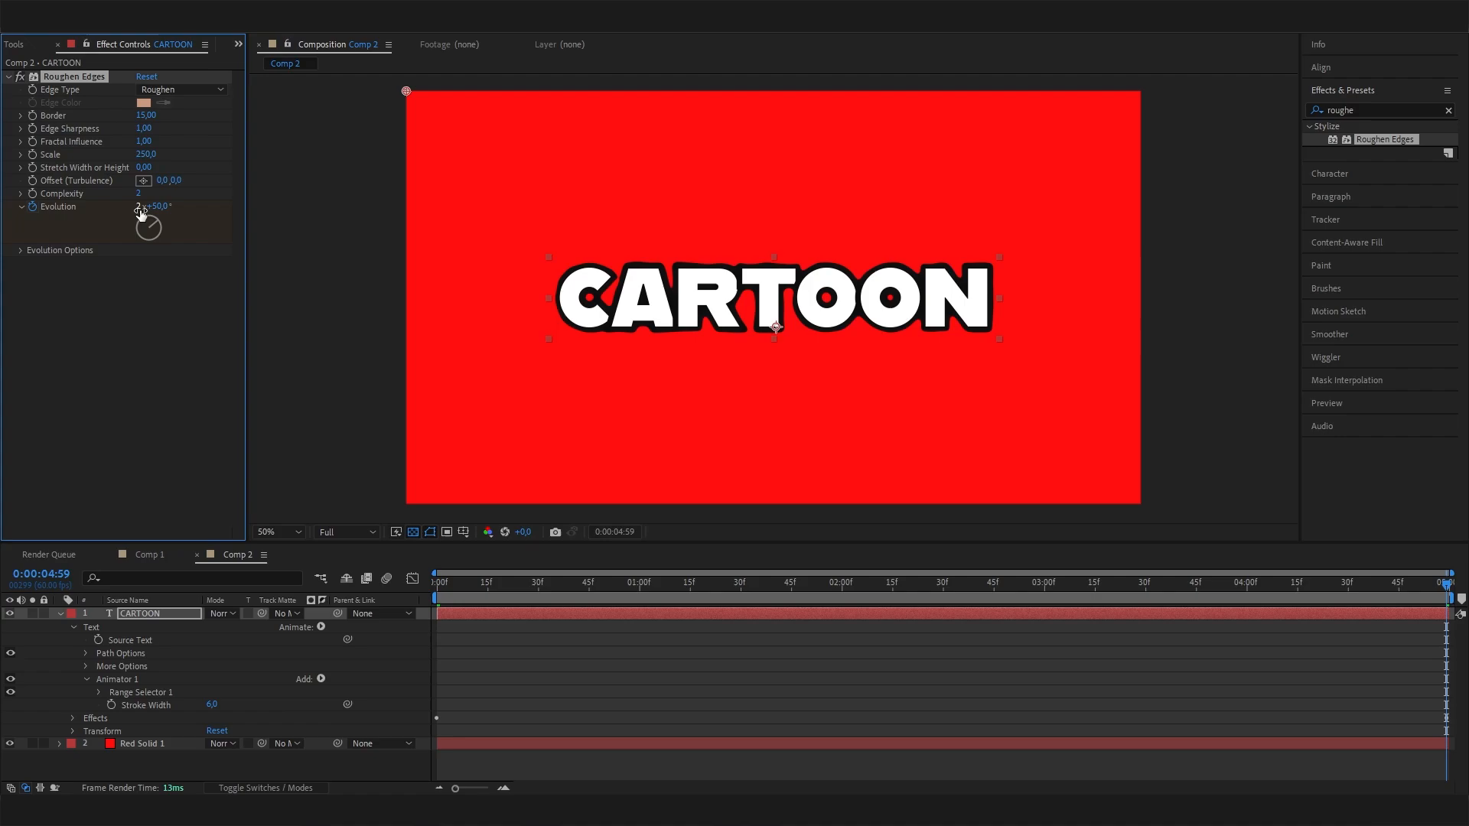
{"action": "left_click", "coordinate": [148, 444]}
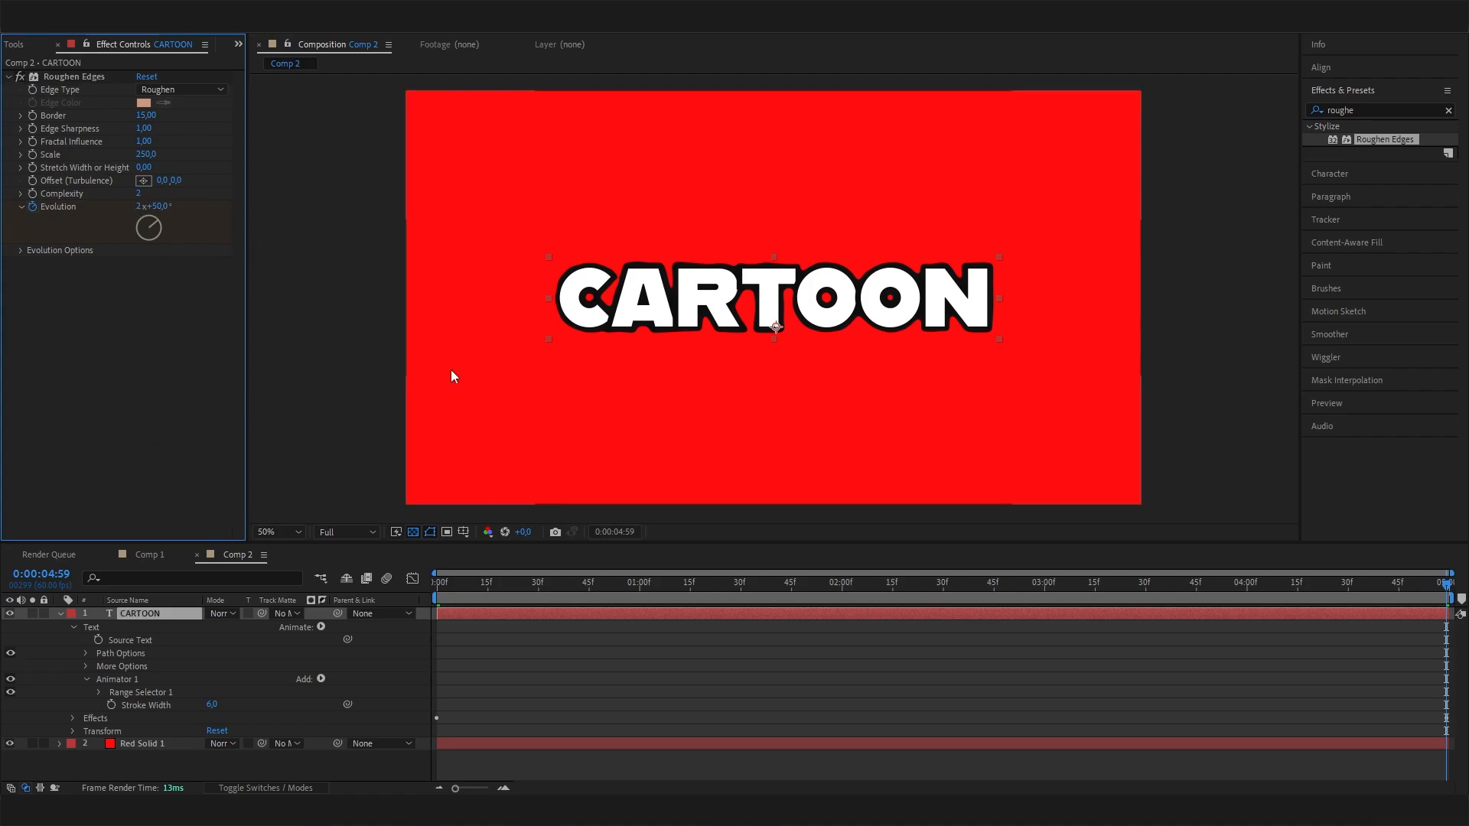
Play the composition from the start to preview the wobbling edges of the CARTOON text
{"action": "left_click_drag", "start_coordinate": [548, 581], "coordinate": [437, 581]}
{"action": "key", "text": "space"}
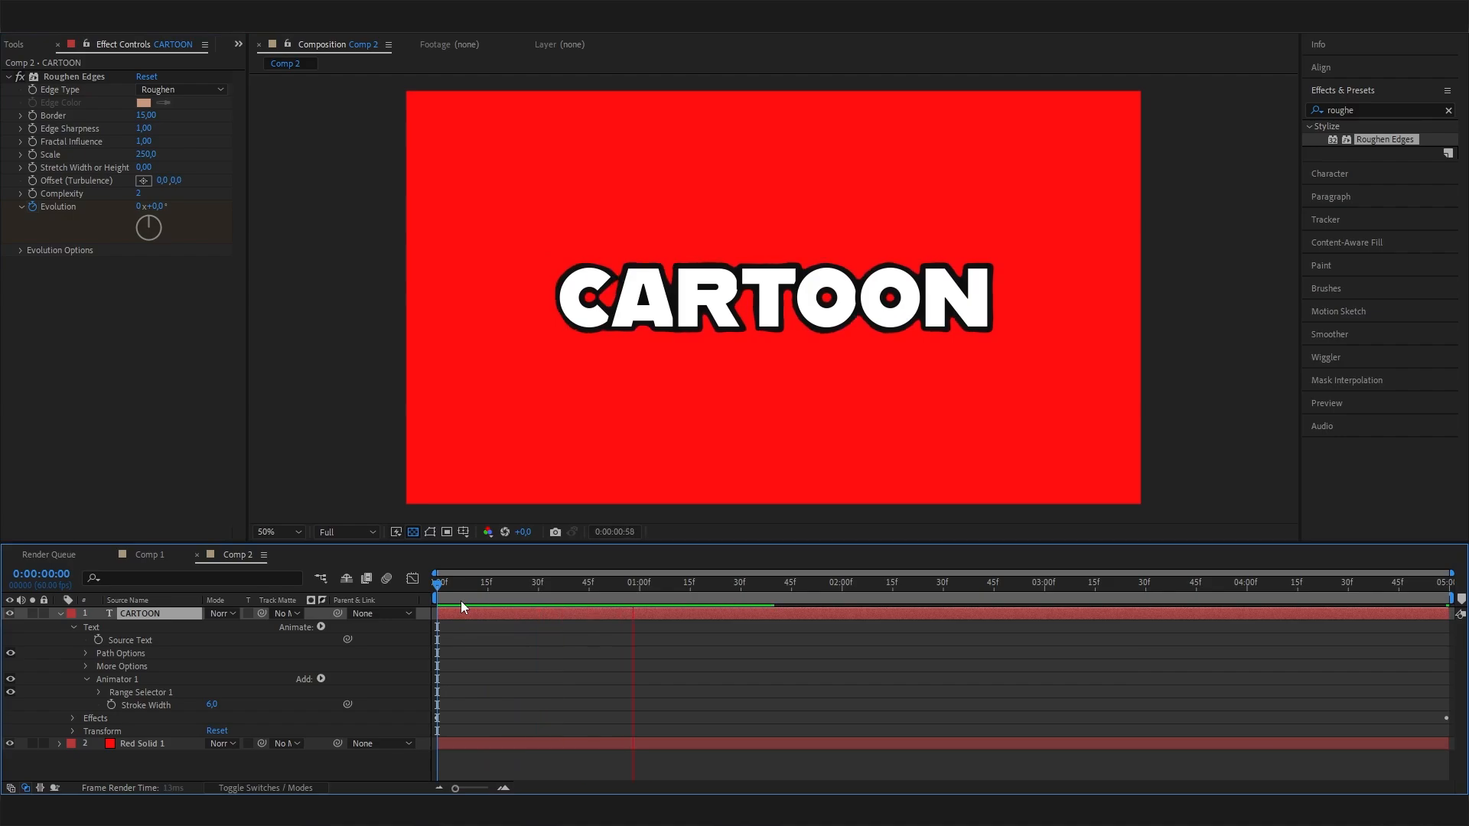
{"action": "left_click", "coordinate": [508, 592]}
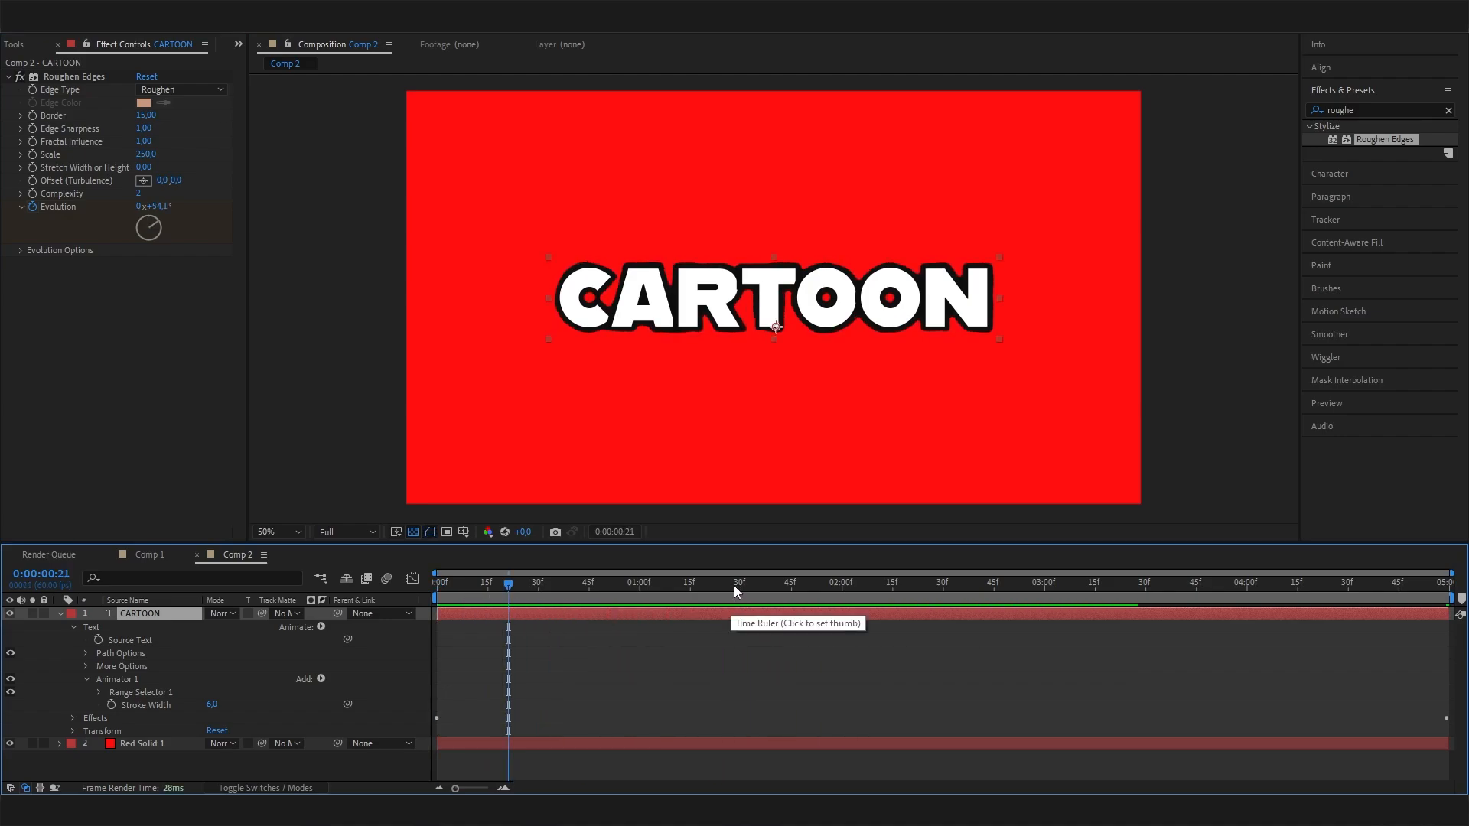
{"action": "left_click", "coordinate": [548, 606]}
{"action": "key", "text": "space"}
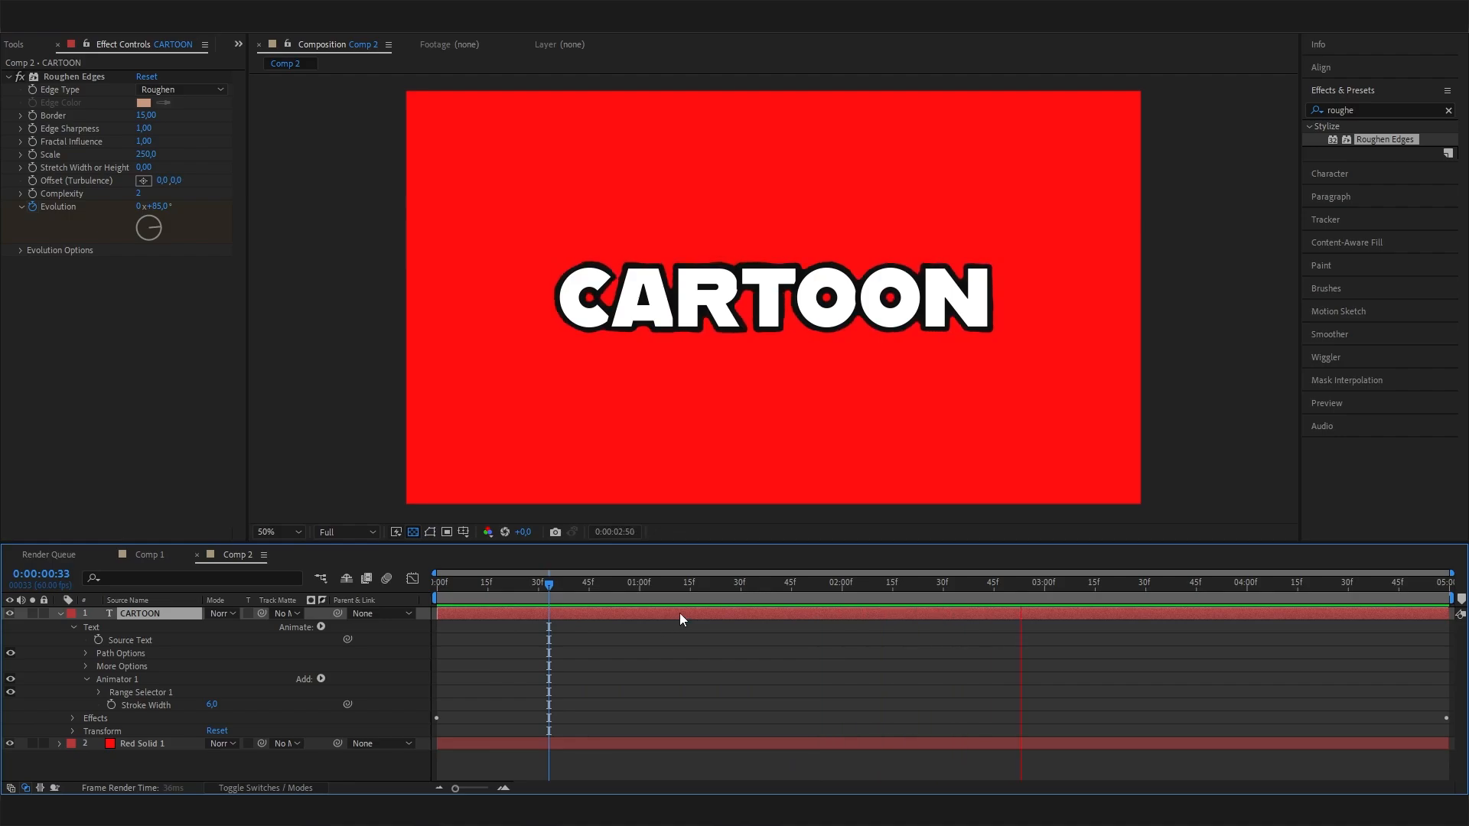
{"action": "key", "text": "space"}
Increase the Evolution revolutions at 0:00:04:59 and scrub the playhead to 0:00:01:58 to check the motion
{"action": "left_click", "coordinate": [1448, 586]}
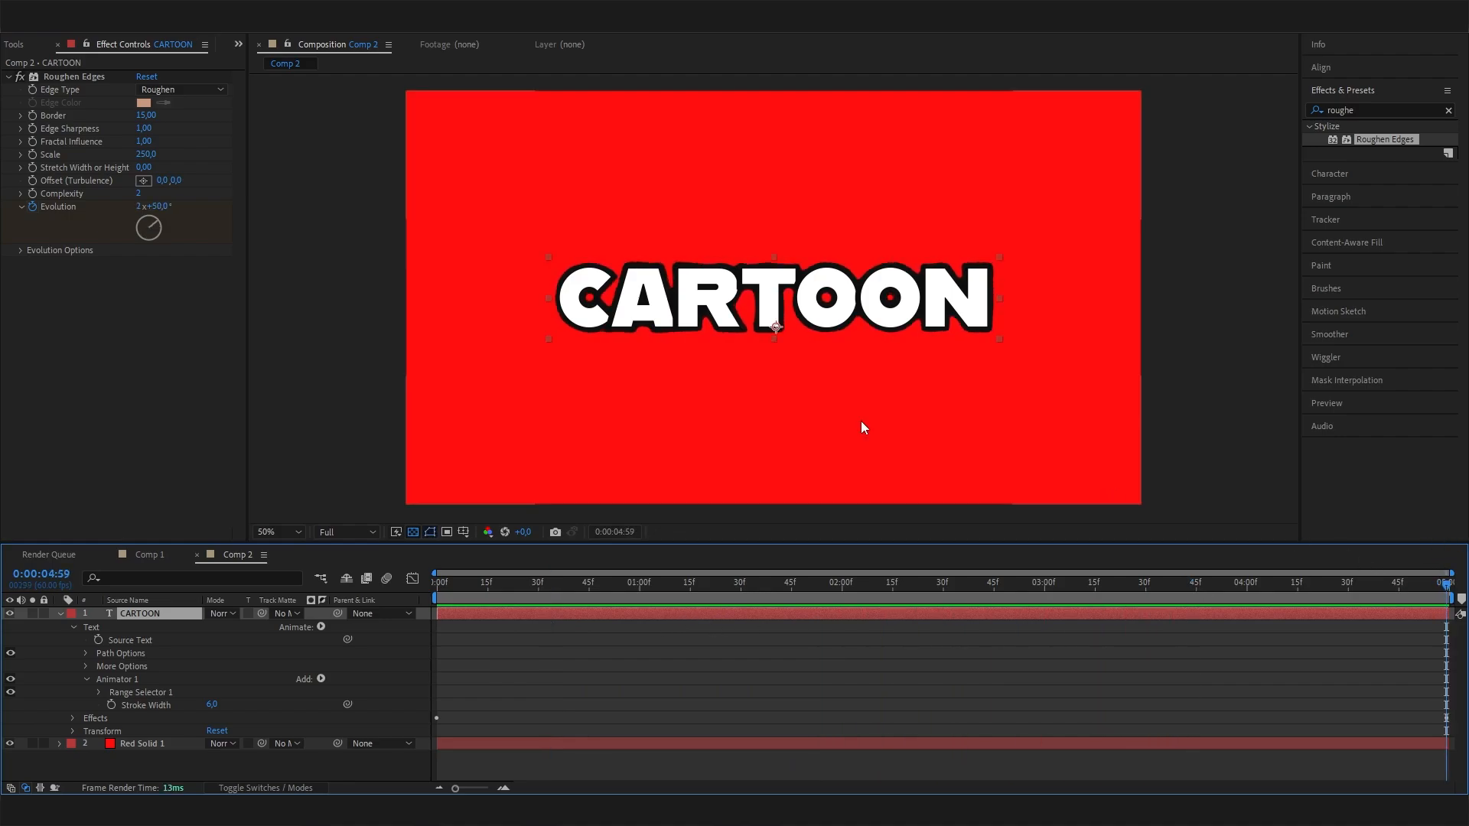
{"action": "left_click", "coordinate": [136, 206]}
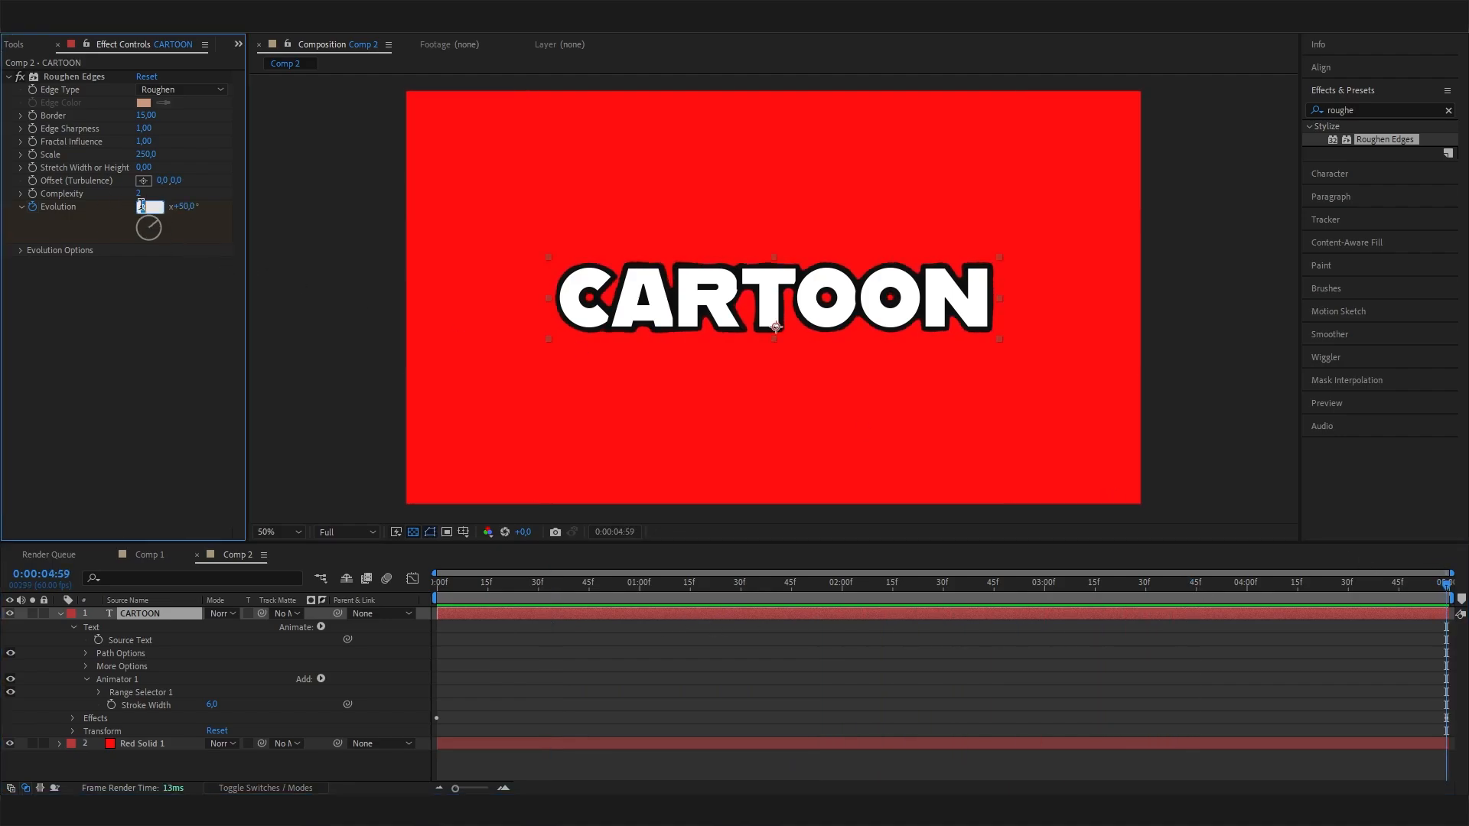
{"action": "left_click_drag", "start_coordinate": [681, 586], "coordinate": [835, 677]}
{"action": "left_click", "coordinate": [88, 372]}
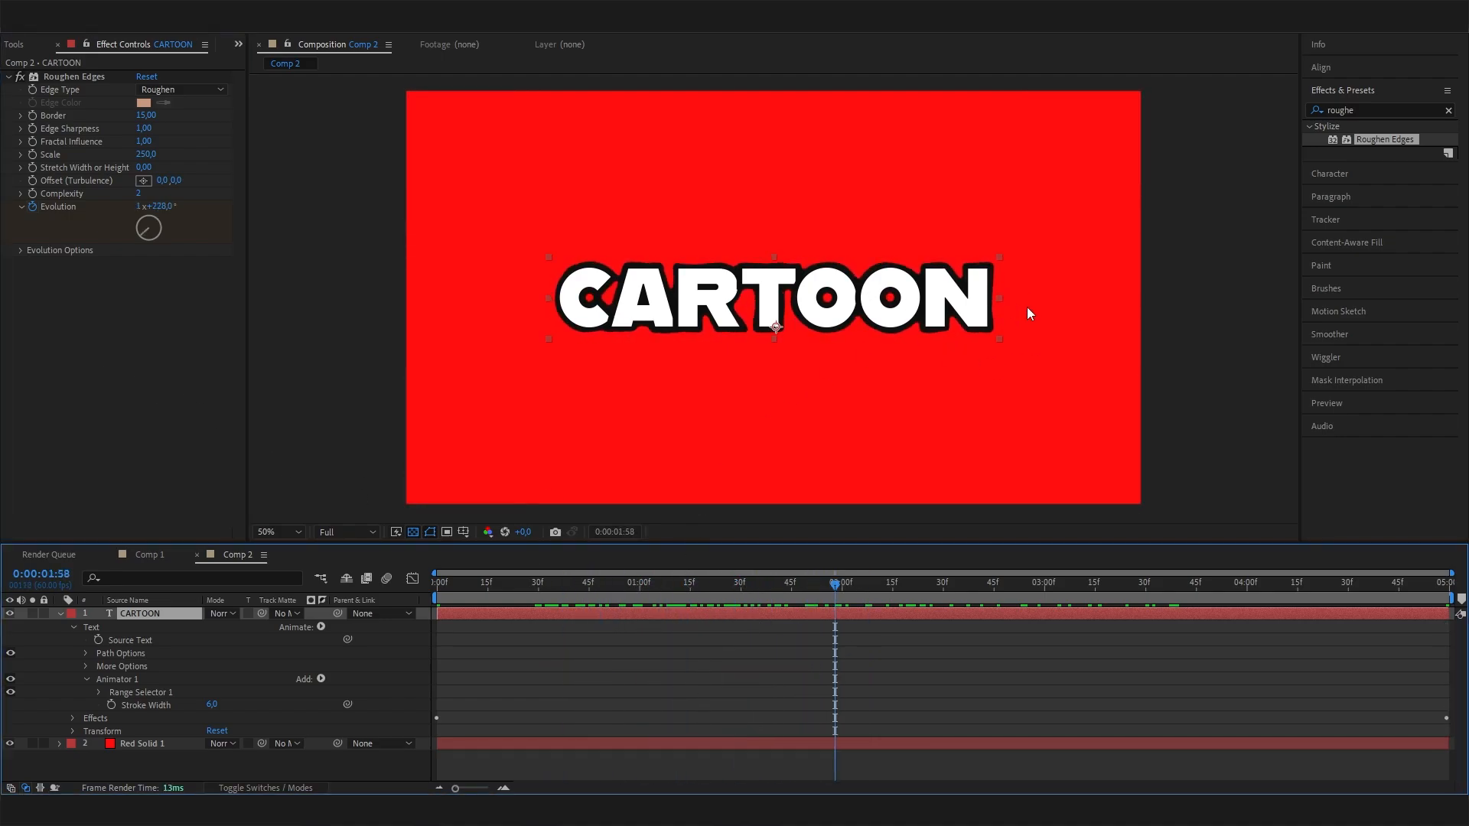
Open Comp 1 and examine the texture and rough outline of its finished CARTOON title up close
{"action": "left_click", "coordinate": [191, 552]}
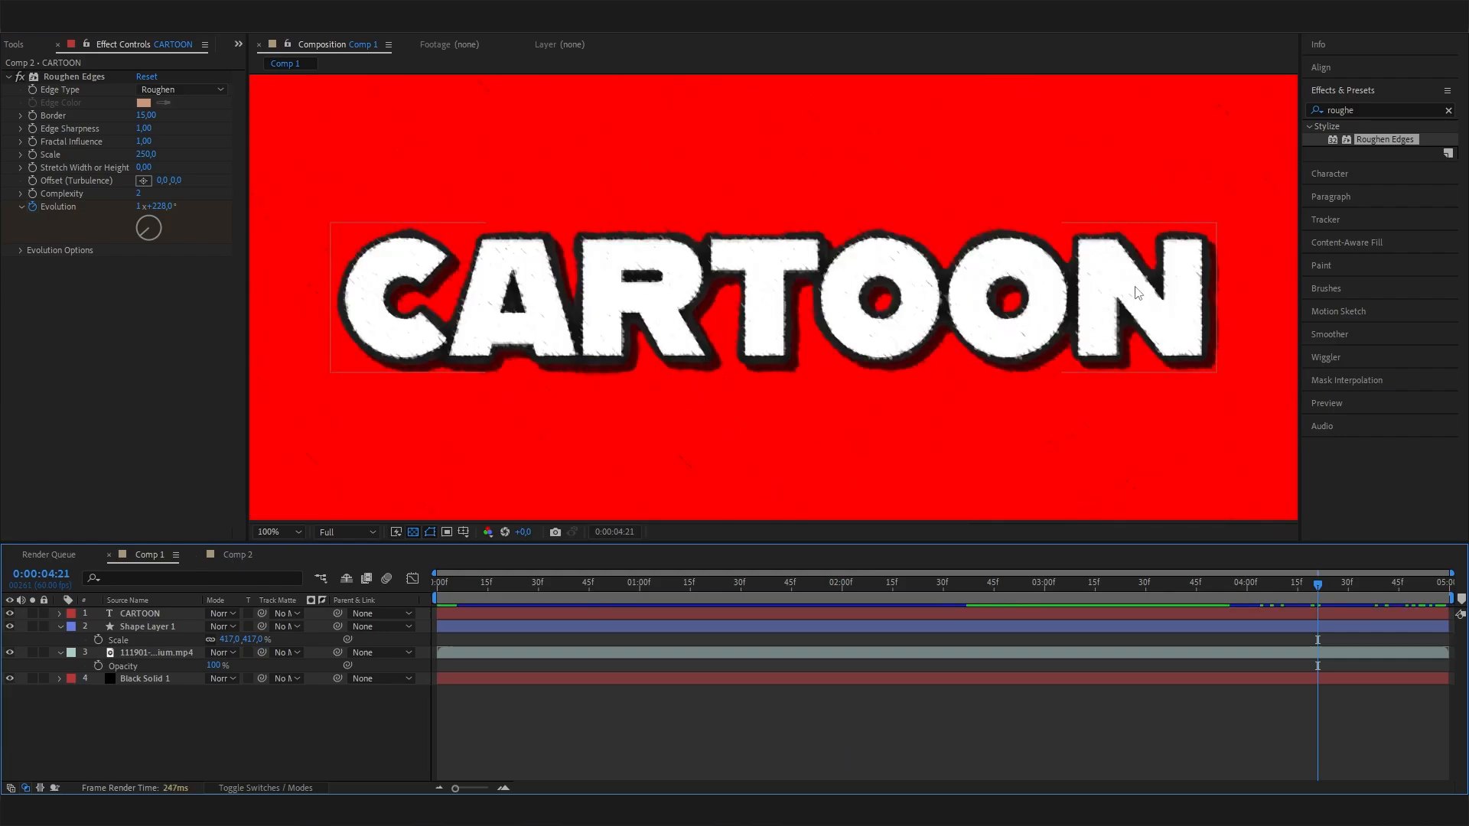
{"action": "key", "text": "period"}
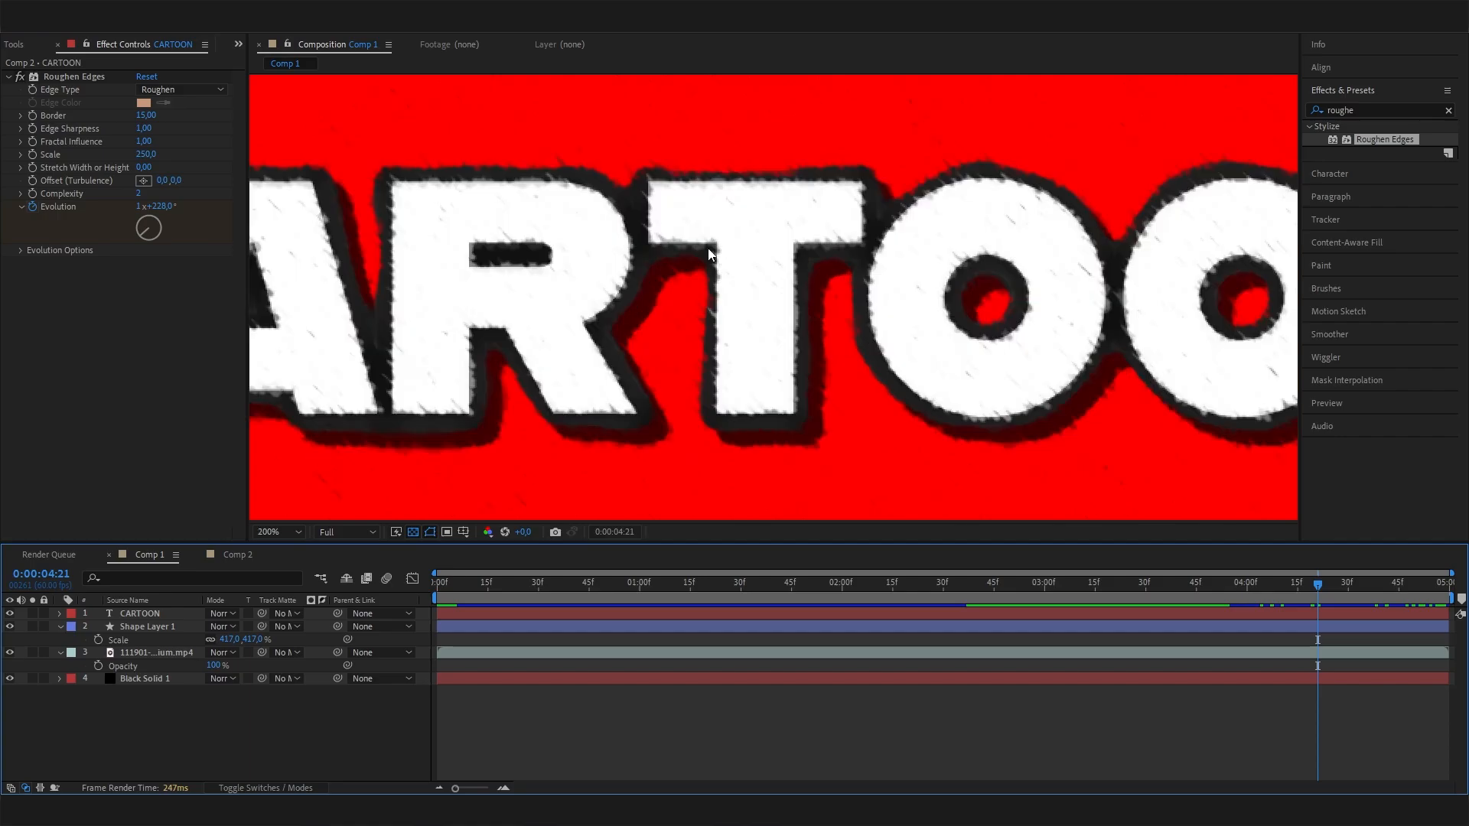
{"action": "key", "text": "comma"}
{"action": "key", "text": "comma"}
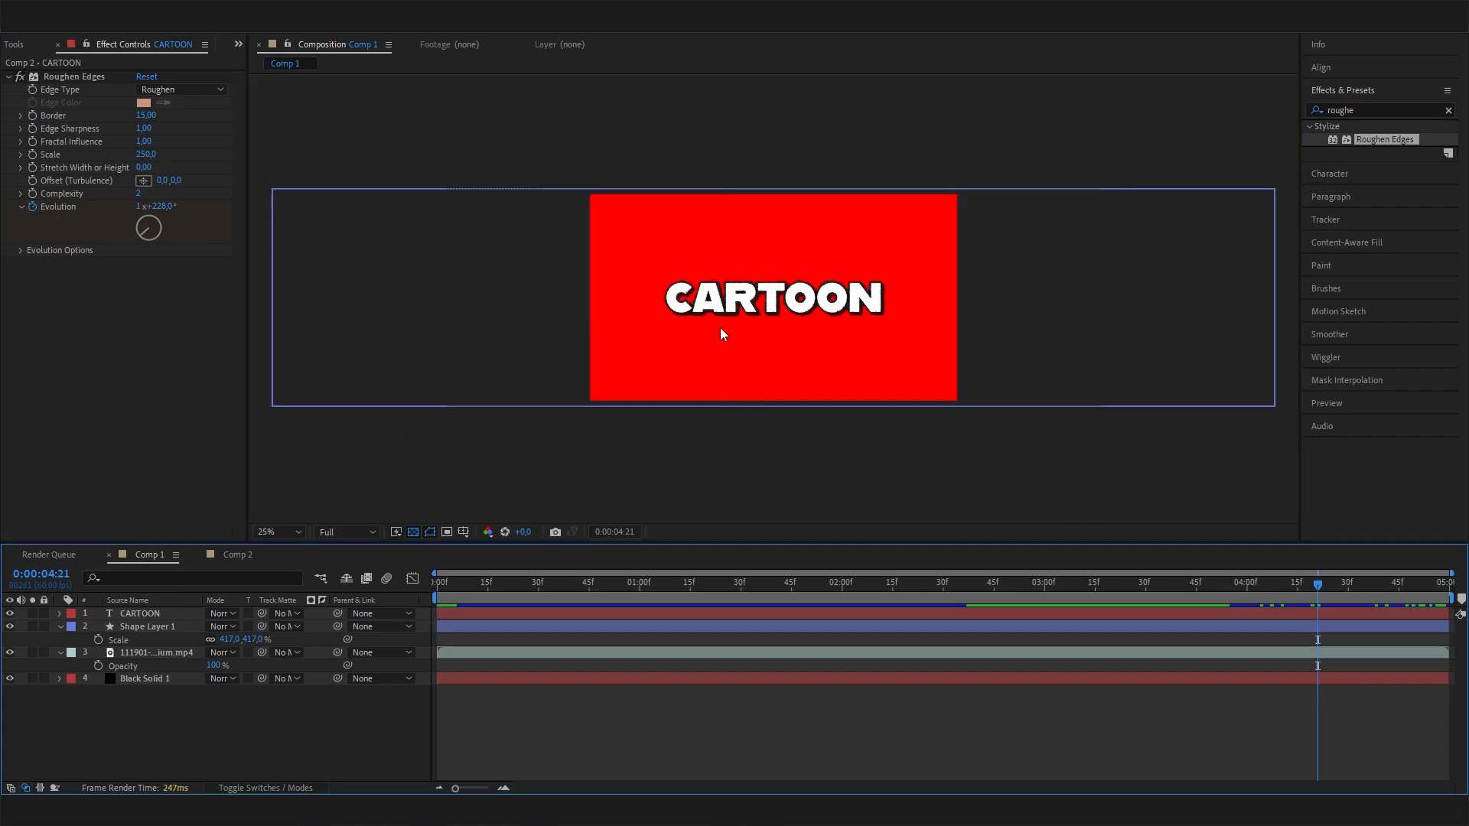
{"action": "scroll", "coordinate": [675, 295], "scroll_direction": "up", "scroll_amount": 5}
{"action": "scroll", "coordinate": [738, 332], "scroll_direction": "down", "scroll_amount": 4}
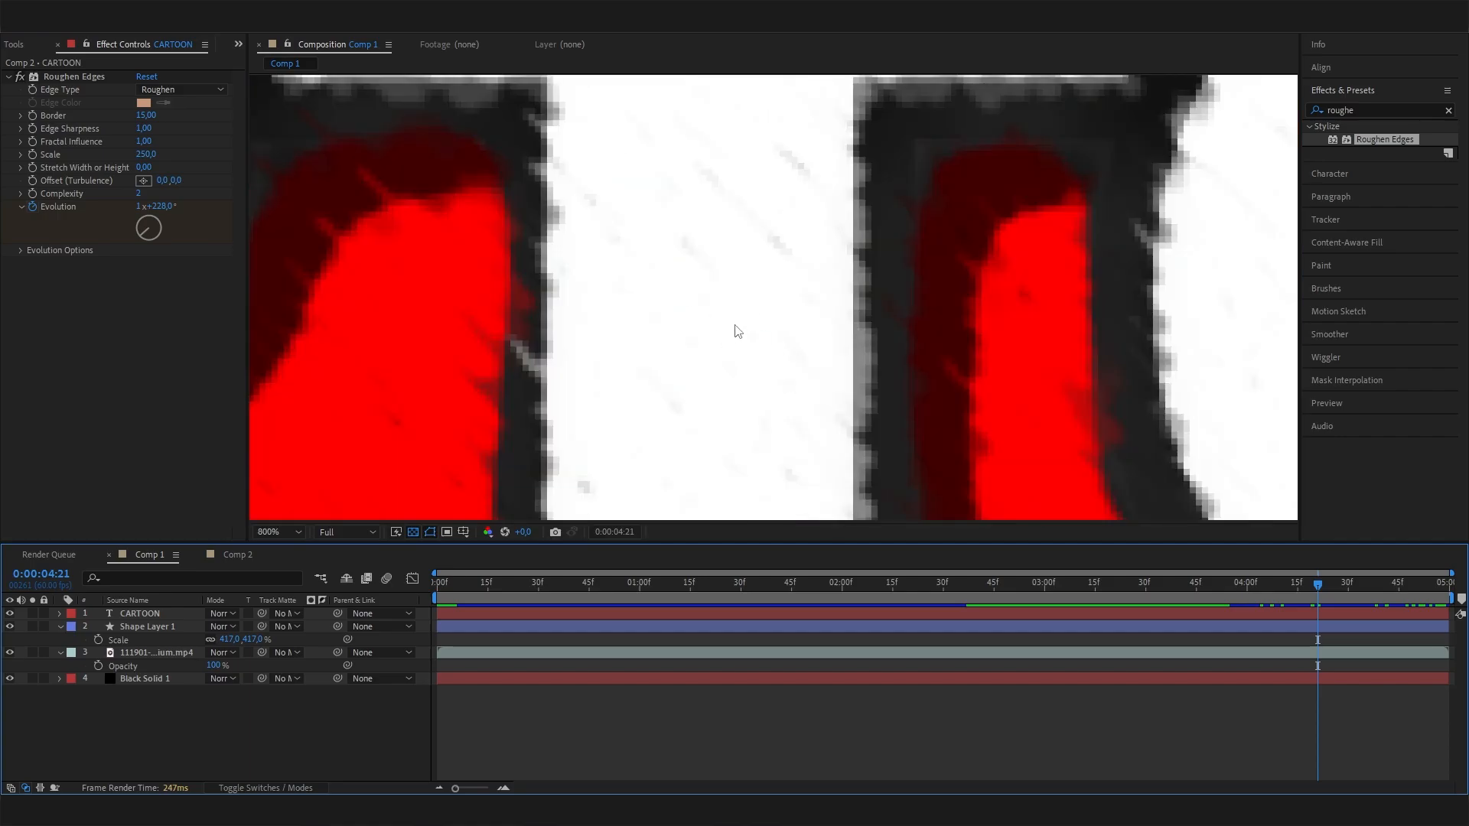
{"action": "scroll", "coordinate": [762, 331], "scroll_direction": "down", "scroll_amount": 2}
Return to Comp 2, search the effects for "brush" and apply Brush Strokes to the CARTOON text layer
{"action": "left_click", "coordinate": [234, 554]}
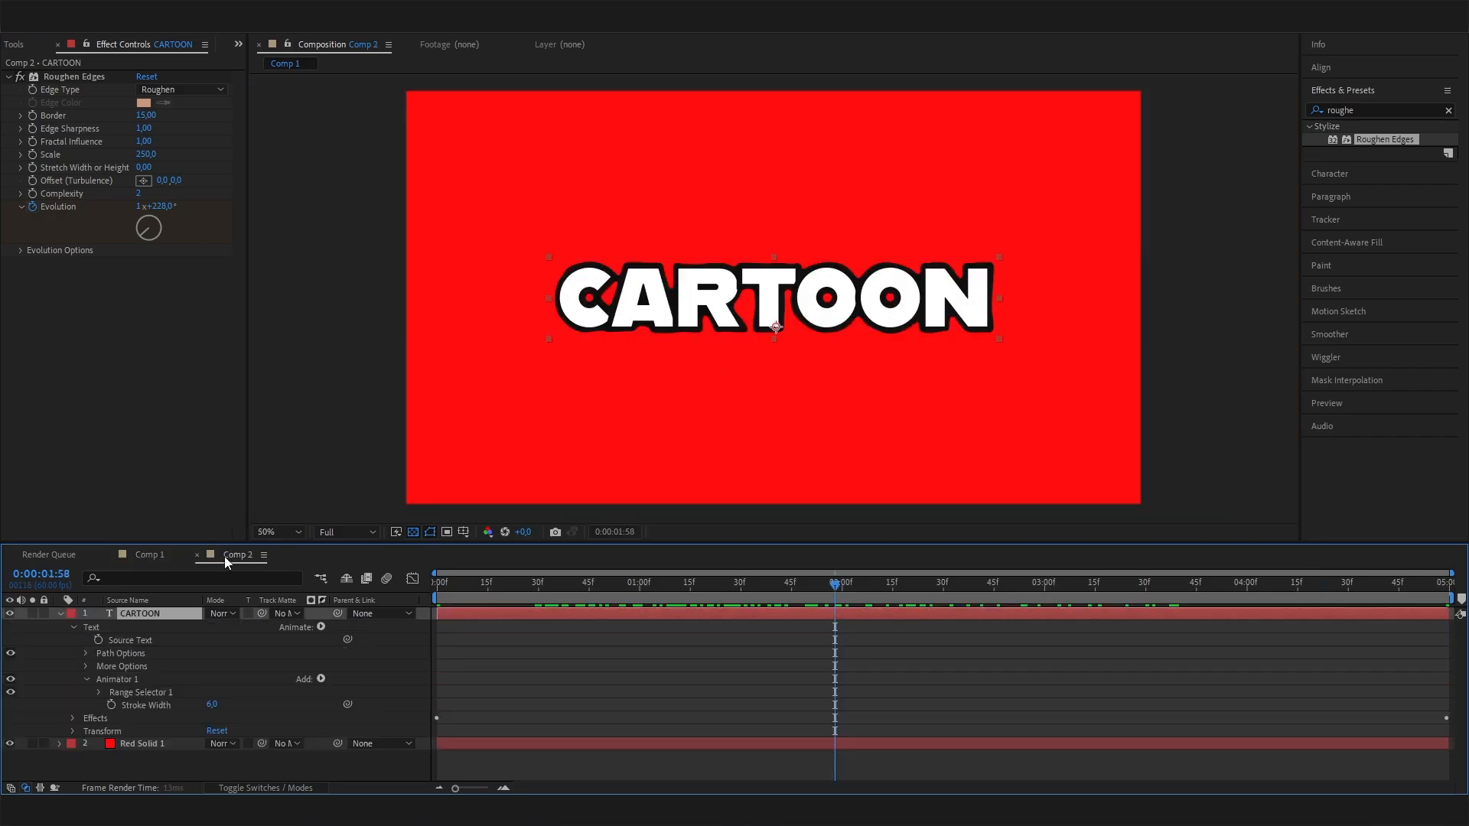
{"action": "left_click", "coordinate": [1360, 111]}
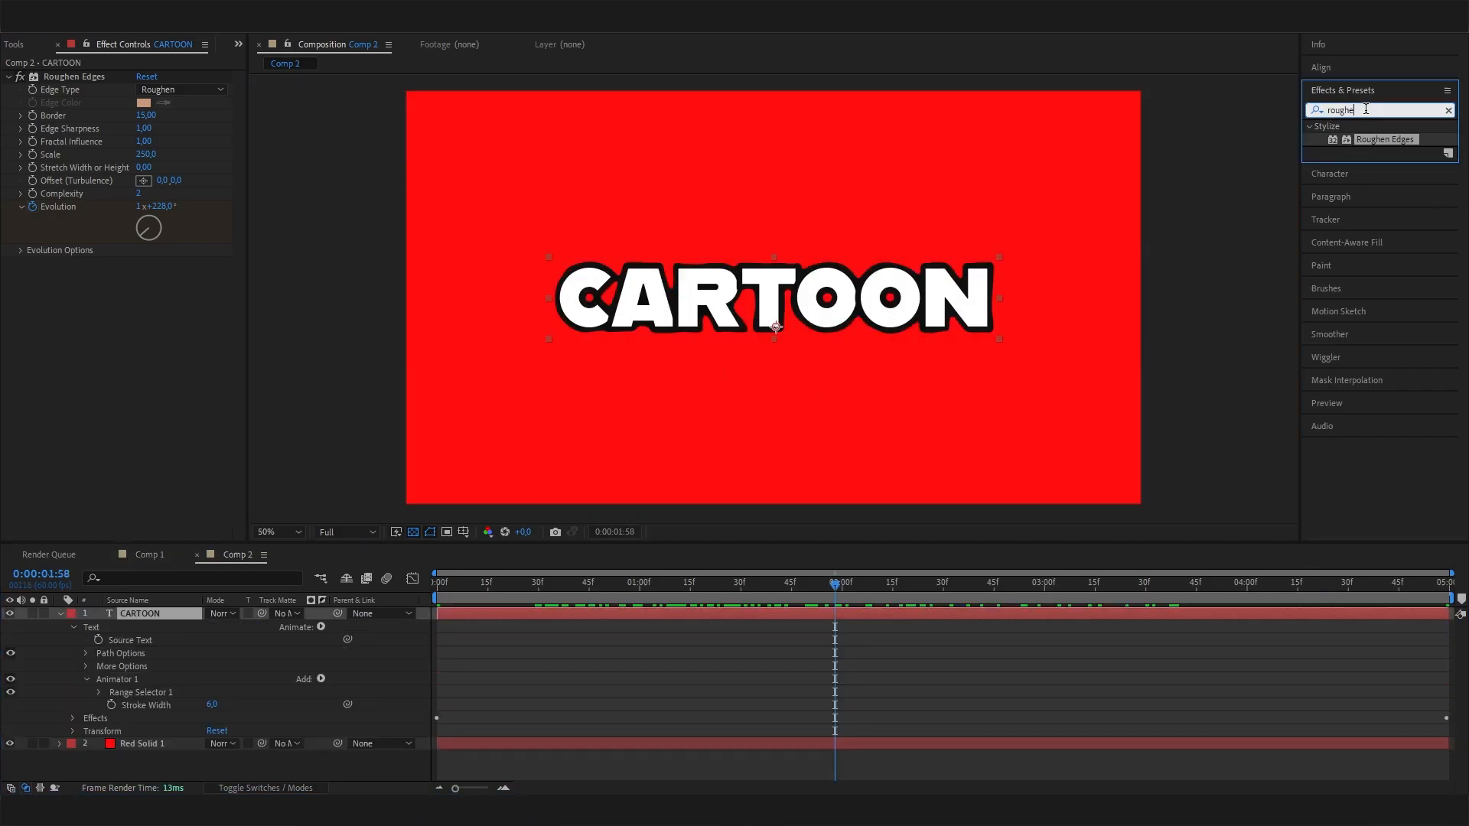
{"action": "key", "text": "BackSpace"}
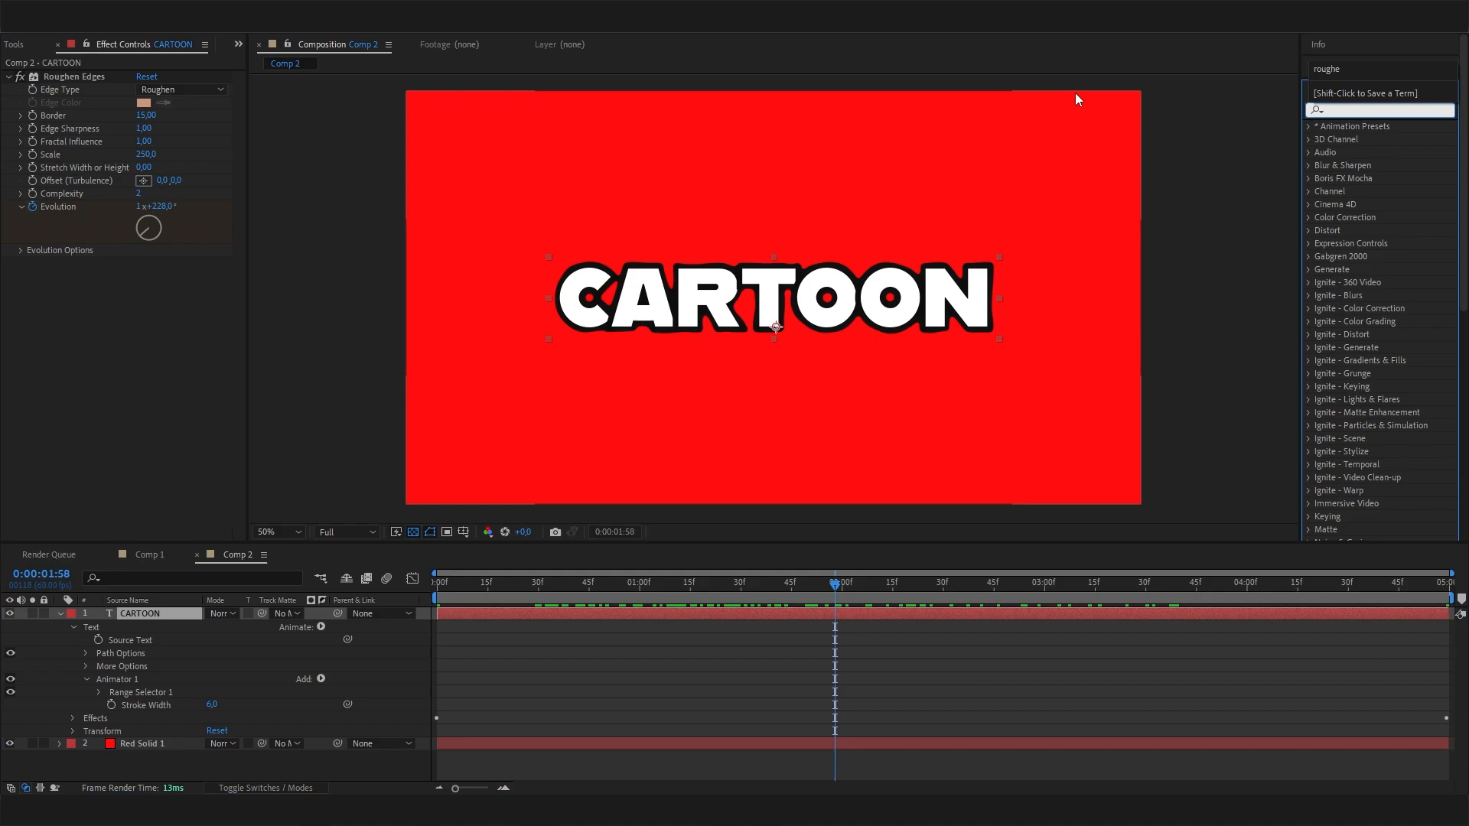
{"action": "type", "text": "brush"}
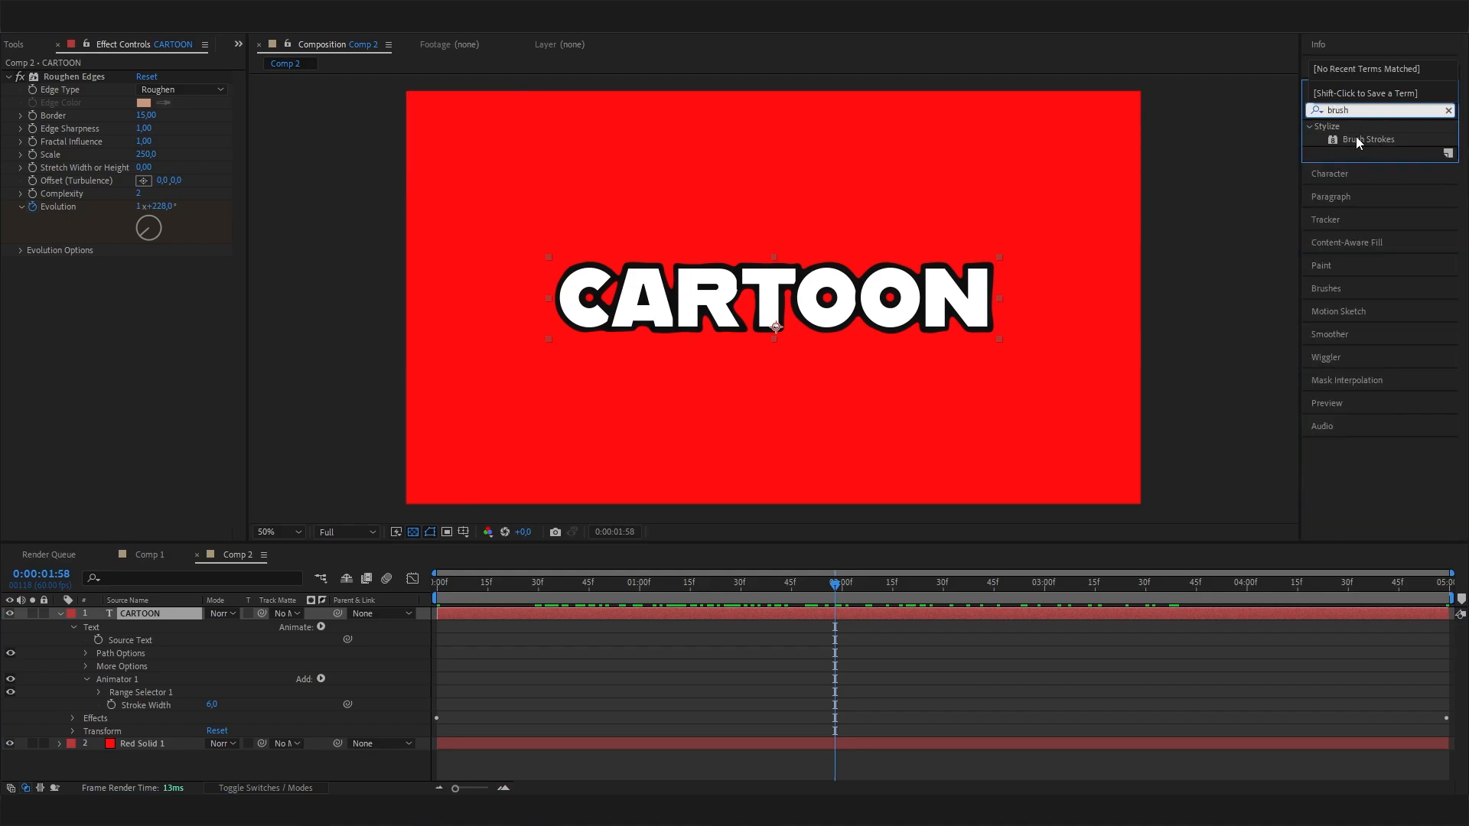
{"action": "left_click", "coordinate": [1377, 139]}
{"action": "mouse_move", "coordinate": [1384, 139]}
{"action": "left_mouse_down"}
{"action": "mouse_move", "coordinate": [223, 585]}
{"action": "mouse_move", "coordinate": [189, 631]}
{"action": "mouse_move", "coordinate": [180, 615]}
{"action": "left_mouse_up"}
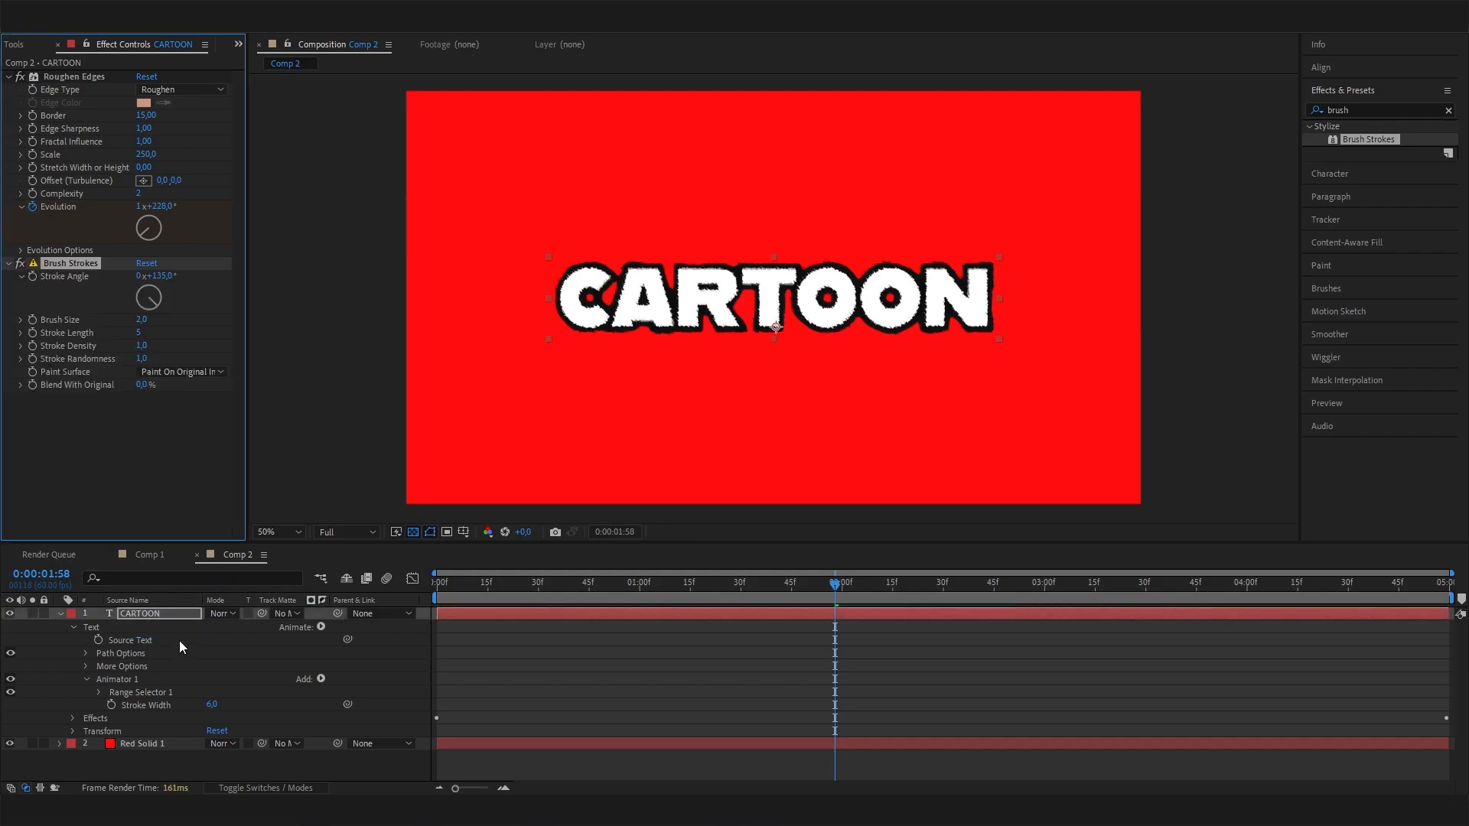
Scrub through the composition and play it from 0:00:00:56 to preview the brush-stroked CARTOON text
{"action": "left_click_drag", "start_coordinate": [520, 594], "coordinate": [883, 563]}
{"action": "left_click_drag", "start_coordinate": [709, 577], "coordinate": [627, 593]}
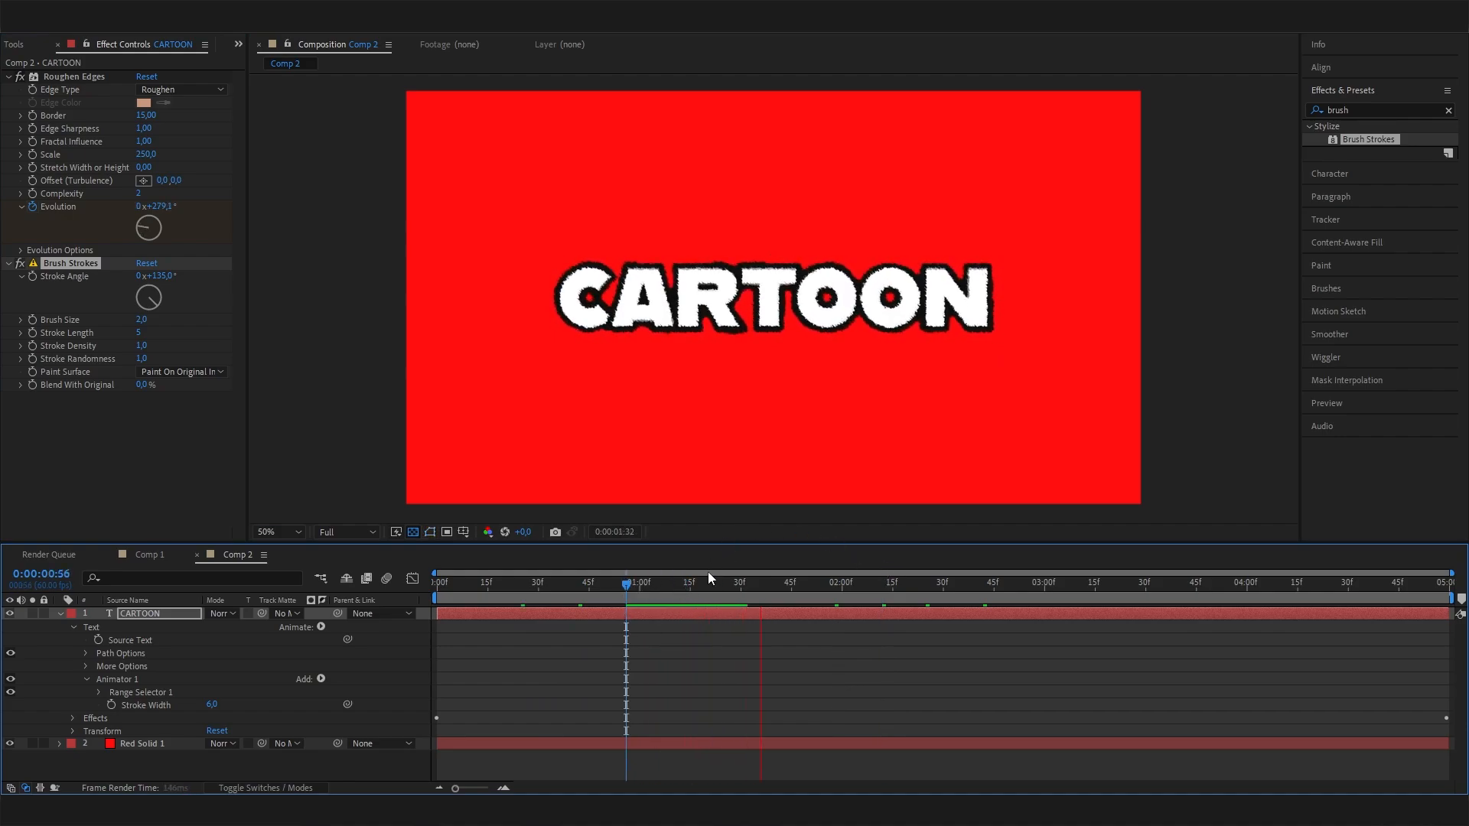
{"action": "key", "text": "space"}
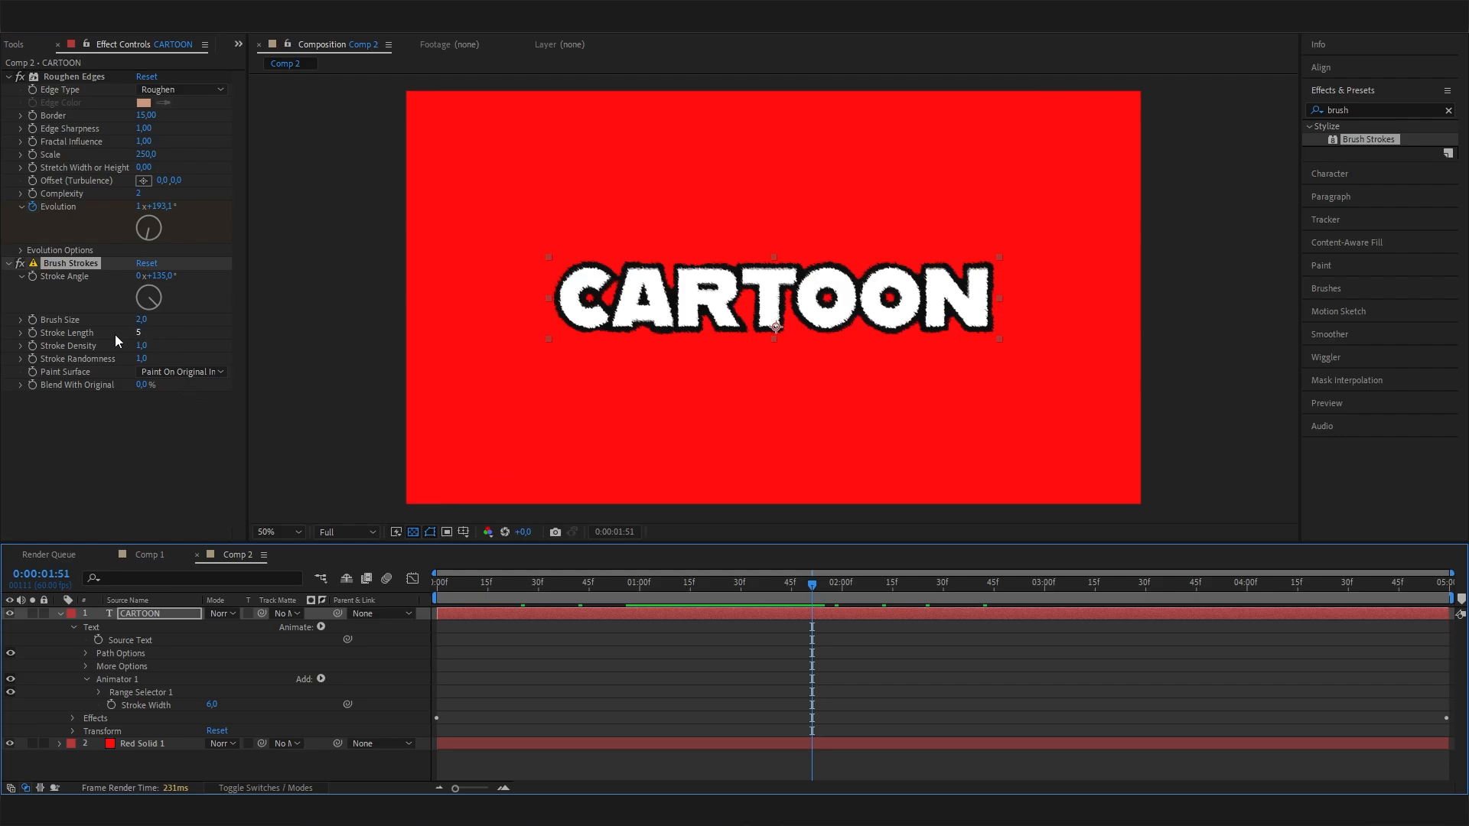
Try a Brush Strokes Blend With Original value of 50% and preview the animation from 0:00:00:13
{"action": "left_click", "coordinate": [147, 390]}
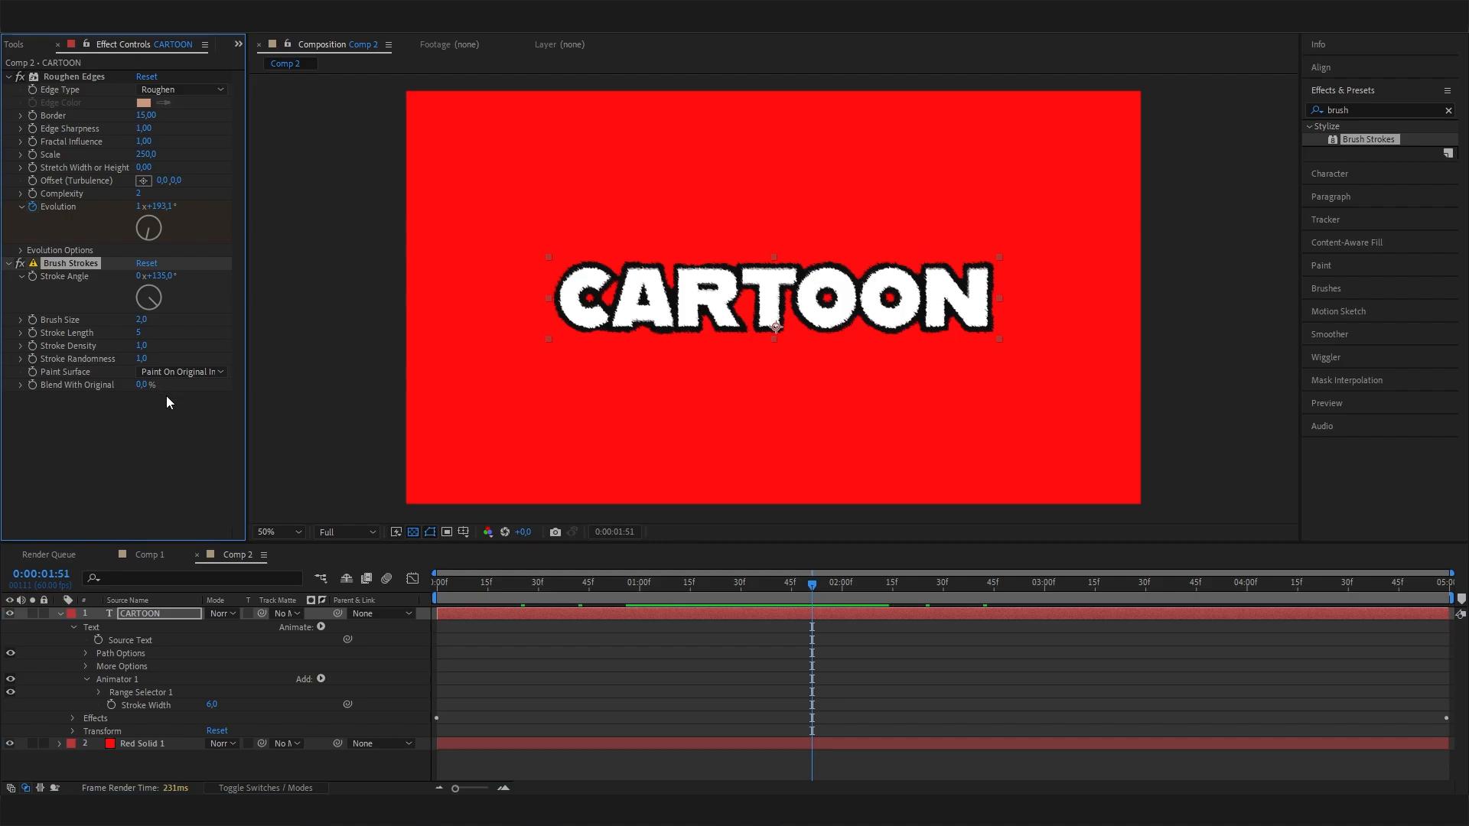
{"action": "left_click", "coordinate": [143, 385]}
{"action": "type", "text": "50"}
{"action": "key", "text": "Return"}
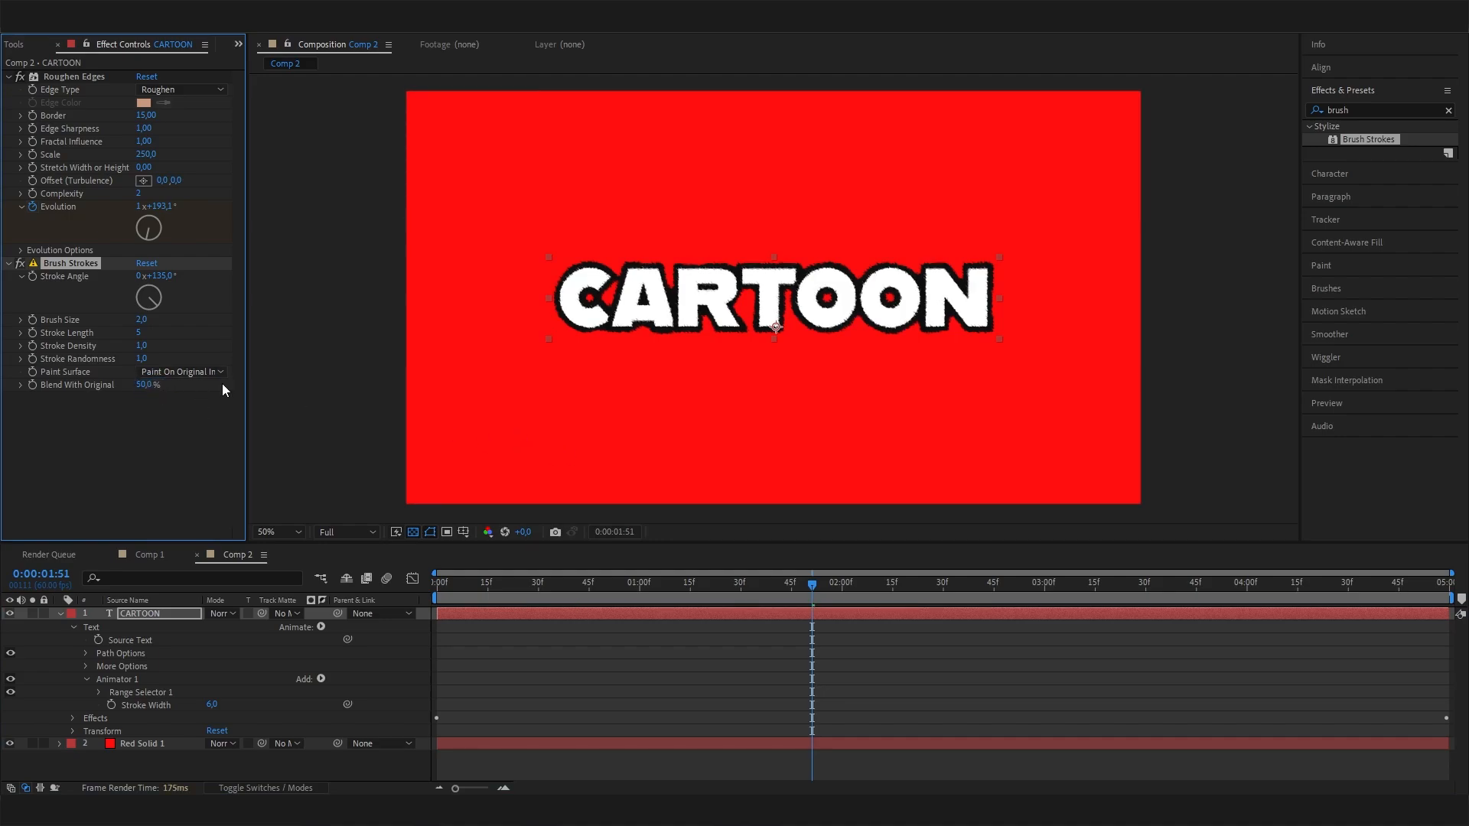
{"action": "left_click_drag", "start_coordinate": [824, 586], "coordinate": [481, 607]}
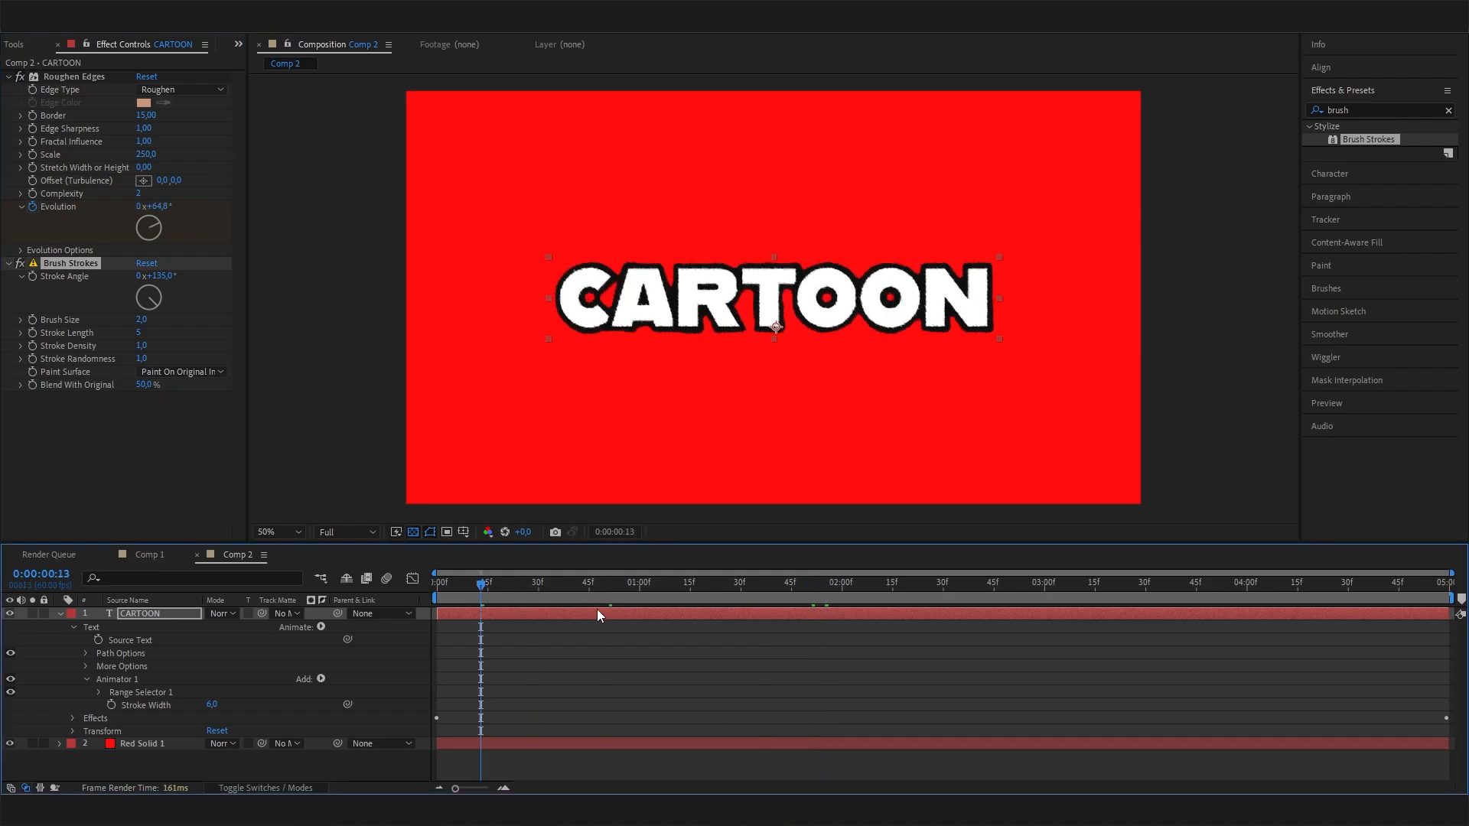
{"action": "key", "text": "space"}
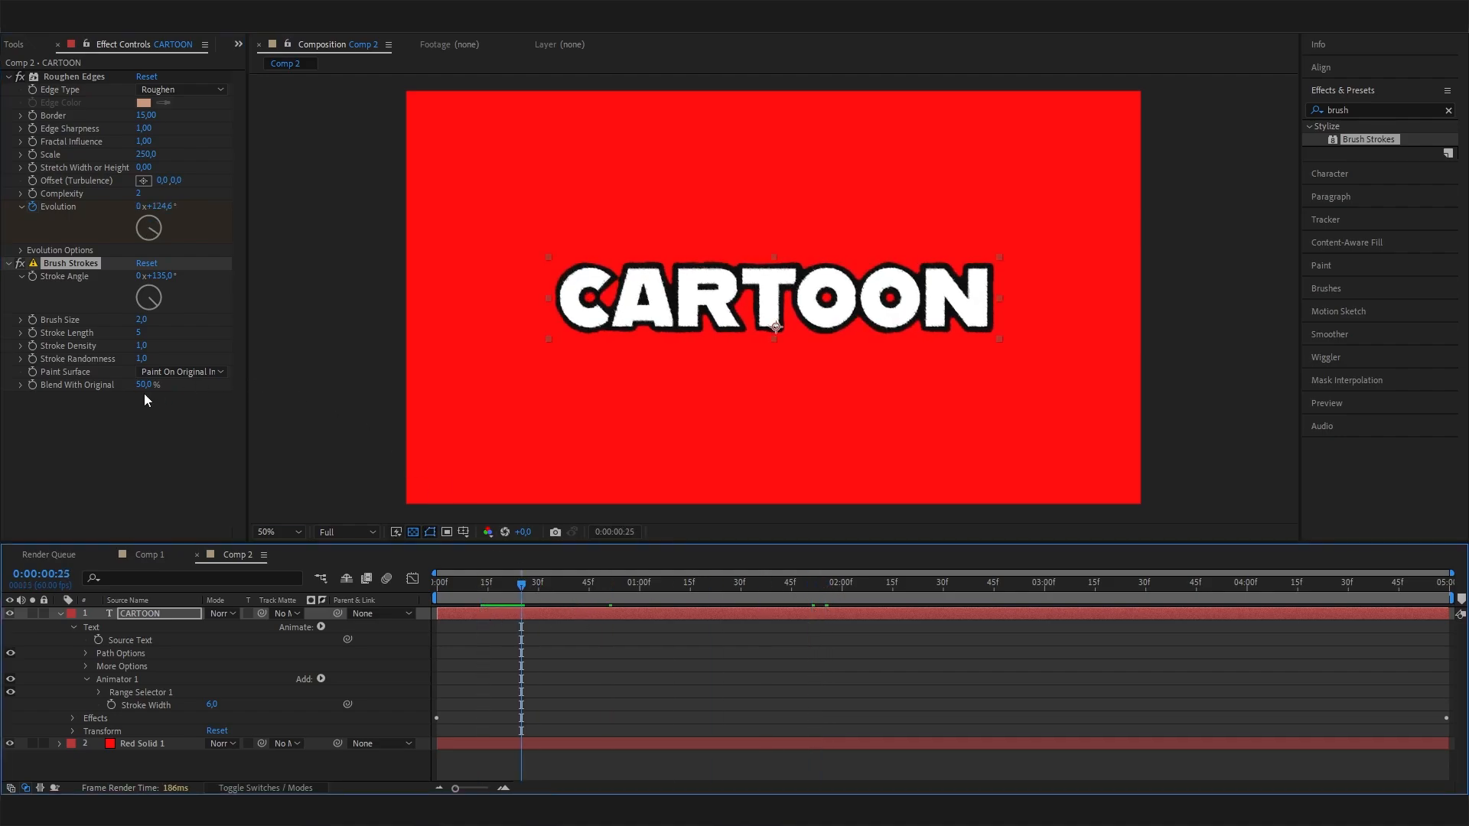
Try Blend With Original values of 25% and 0% for Brush Strokes to compare the edge roughness
{"action": "left_click", "coordinate": [143, 385]}
{"action": "type", "text": "25"}
{"action": "key", "text": "Return"}
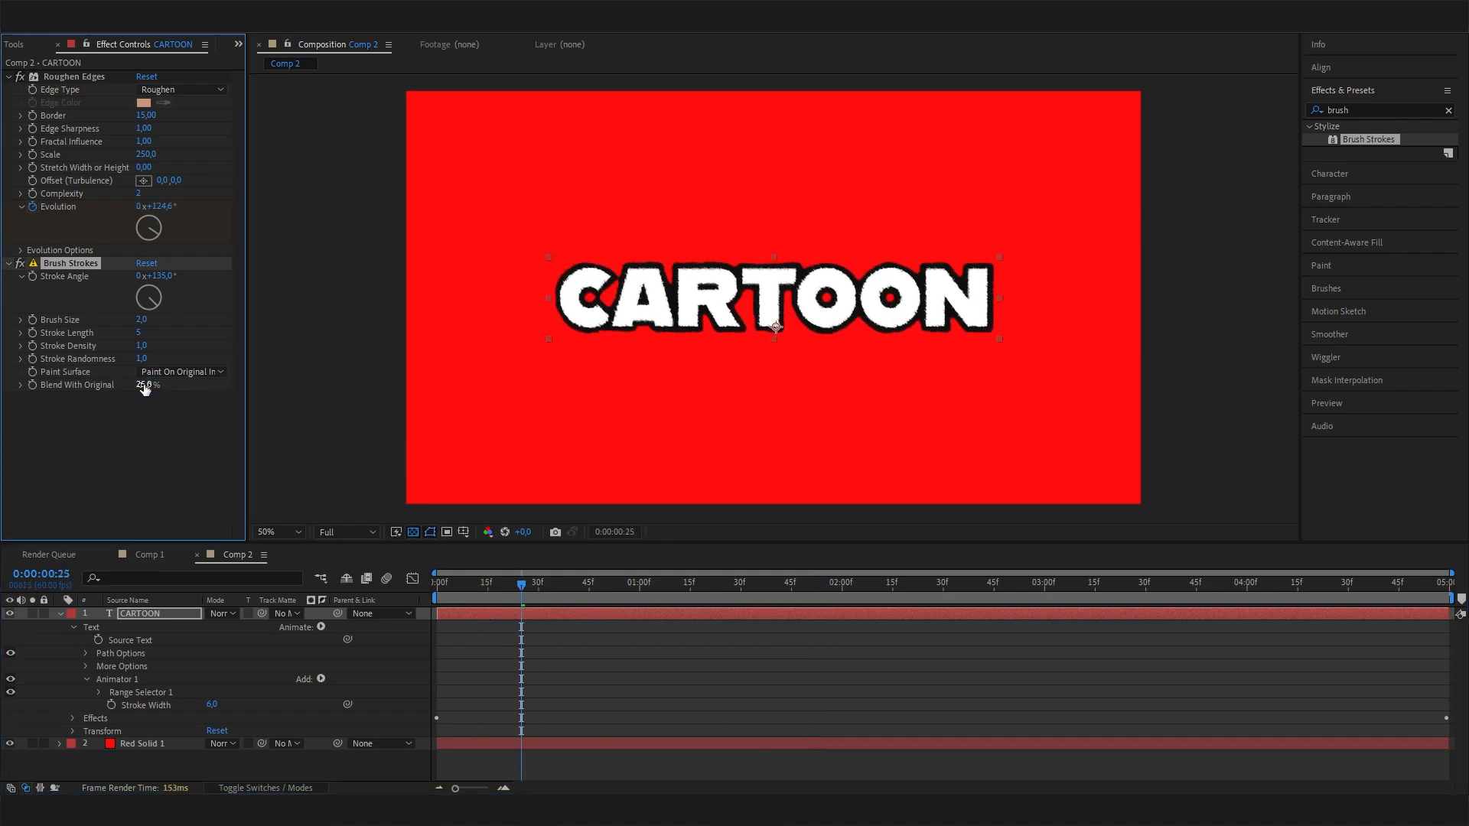
{"action": "left_click", "coordinate": [143, 386]}
{"action": "type", "text": "0"}
{"action": "left_click", "coordinate": [214, 490]}
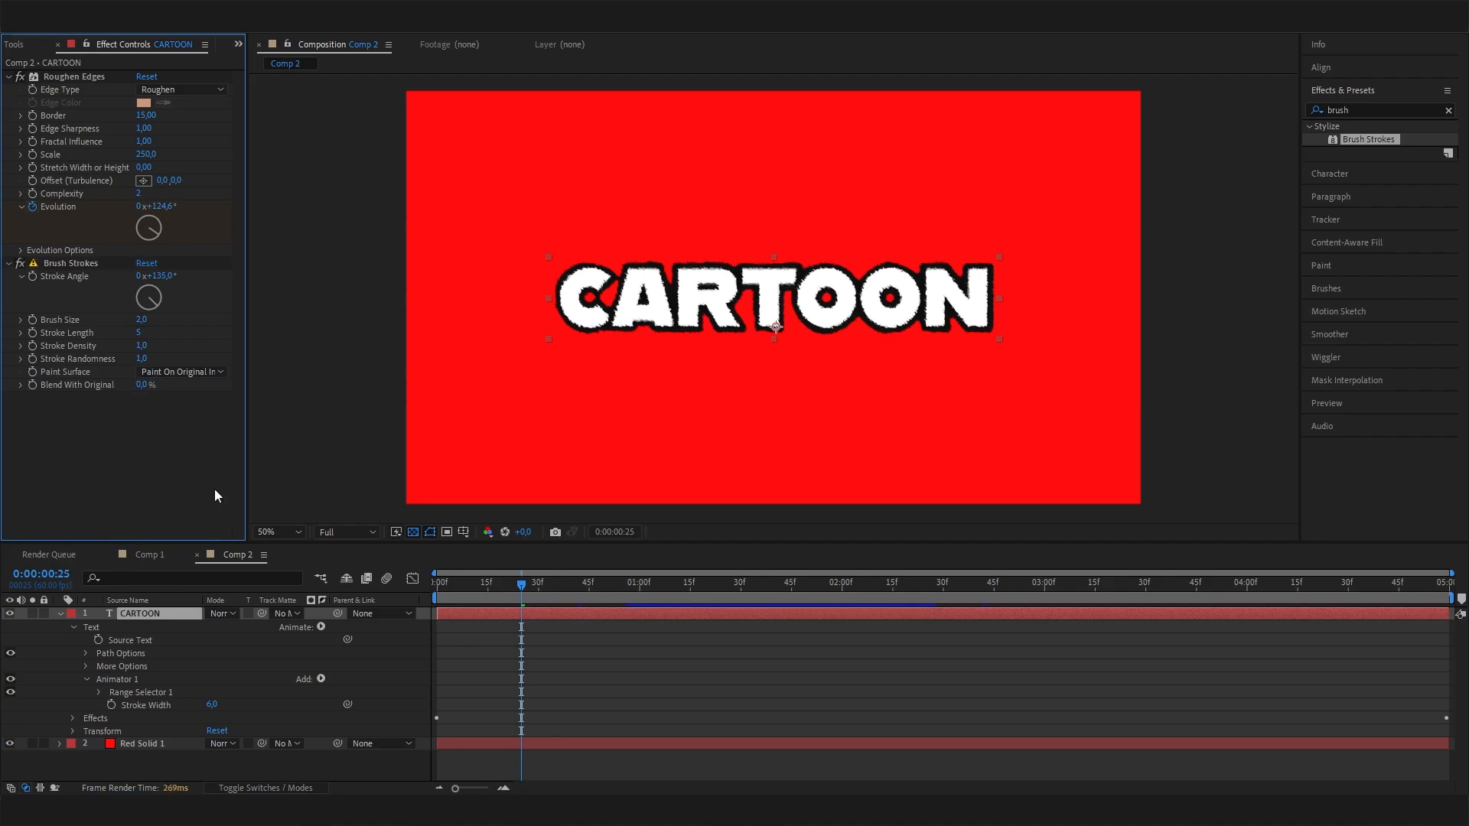
Set the Brush Strokes Blend With Original to 50% and scrub to 0:00:01:29 to check the text
{"action": "left_click", "coordinate": [144, 385]}
{"action": "type", "text": "50"}
{"action": "key", "text": "Return"}
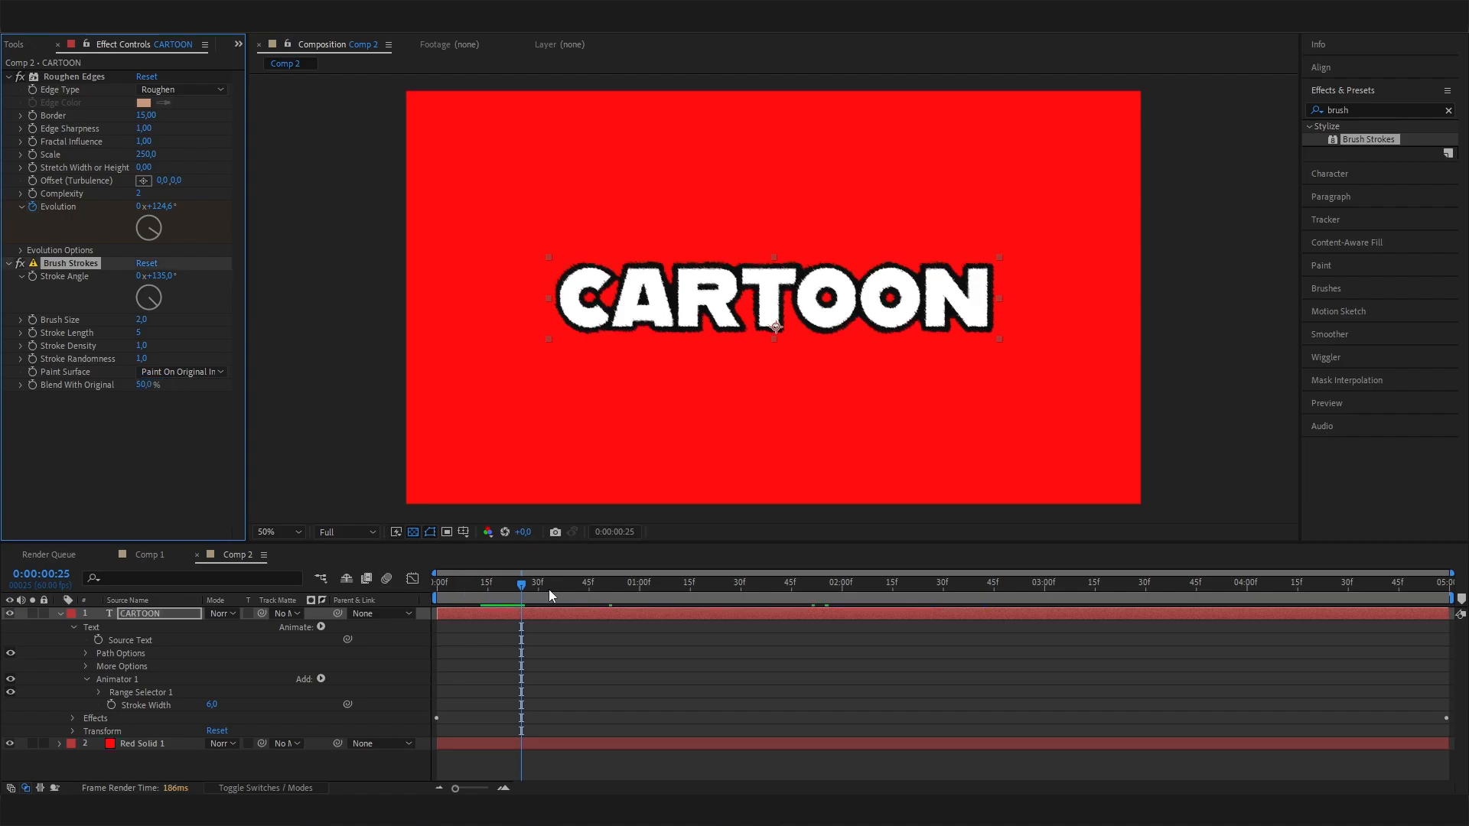
{"action": "left_click_drag", "start_coordinate": [550, 585], "coordinate": [738, 598]}
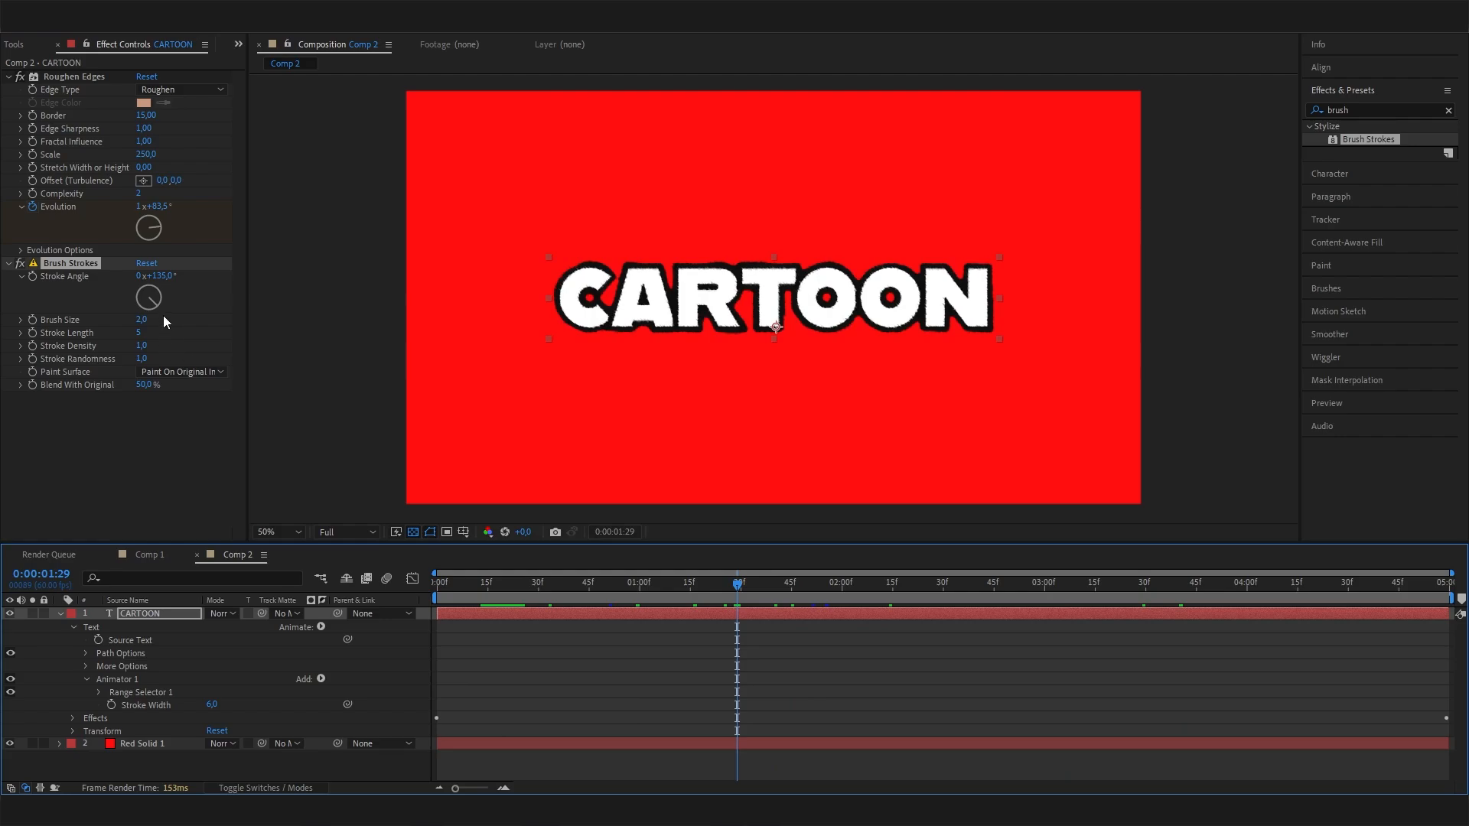
{"action": "left_click", "coordinate": [209, 454]}
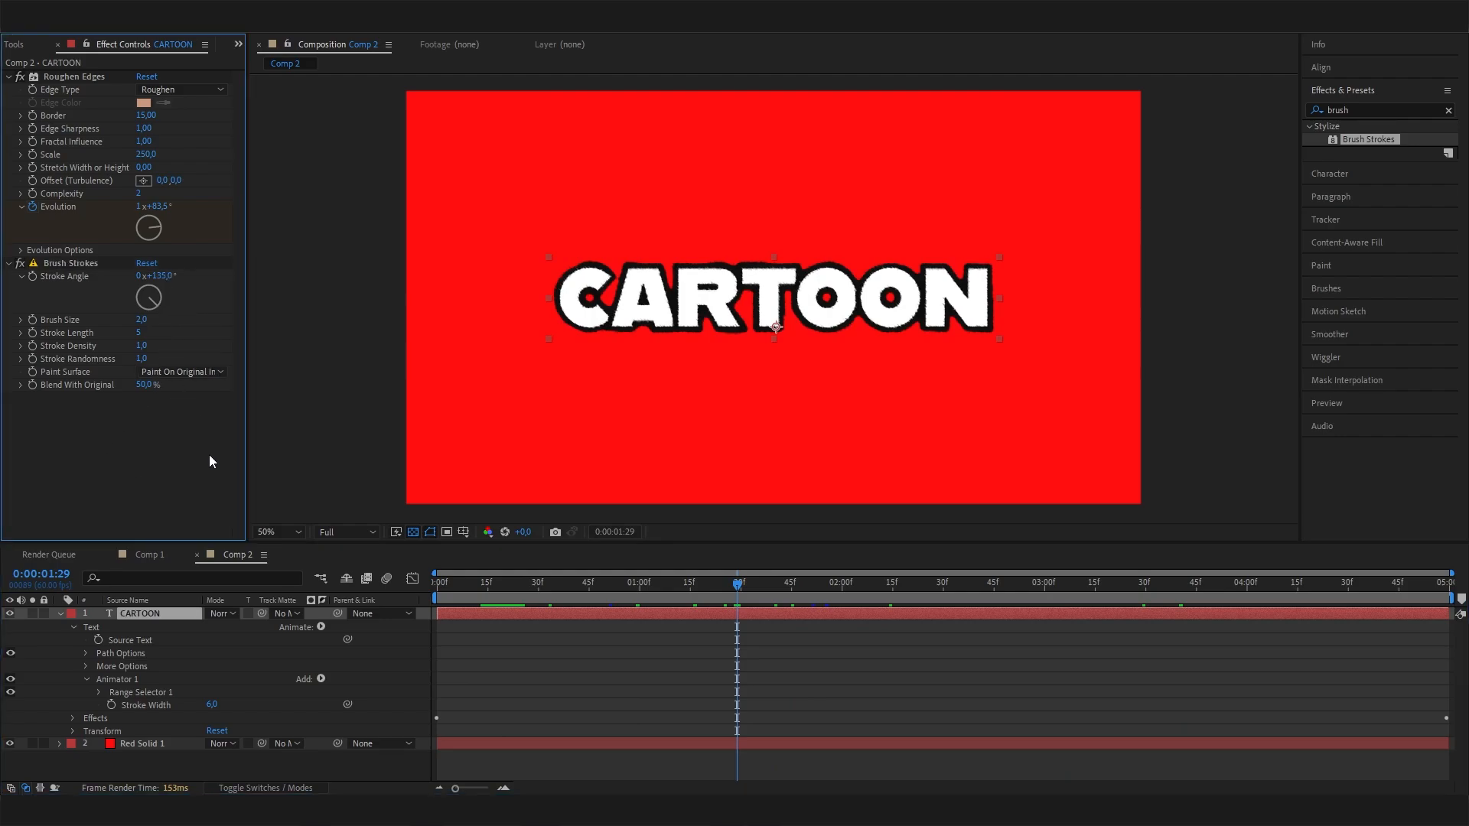
Compare the Brush Strokes Paint Surface options Paint On Transparent, Paint On White, Paint On Black and Paint On Original Image
{"action": "left_click", "coordinate": [184, 371]}
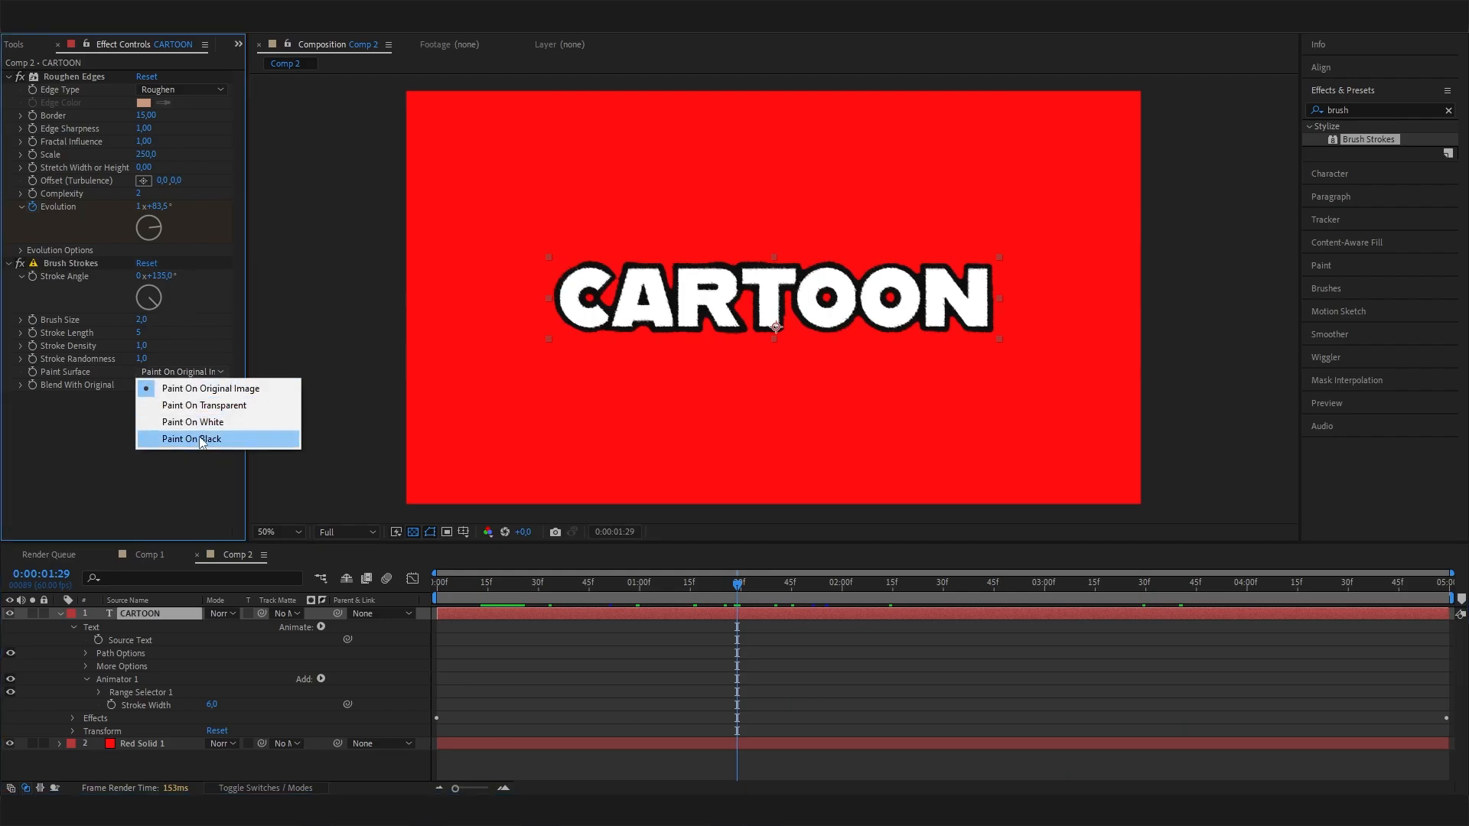
{"action": "left_click", "coordinate": [118, 426]}
{"action": "left_click", "coordinate": [186, 374]}
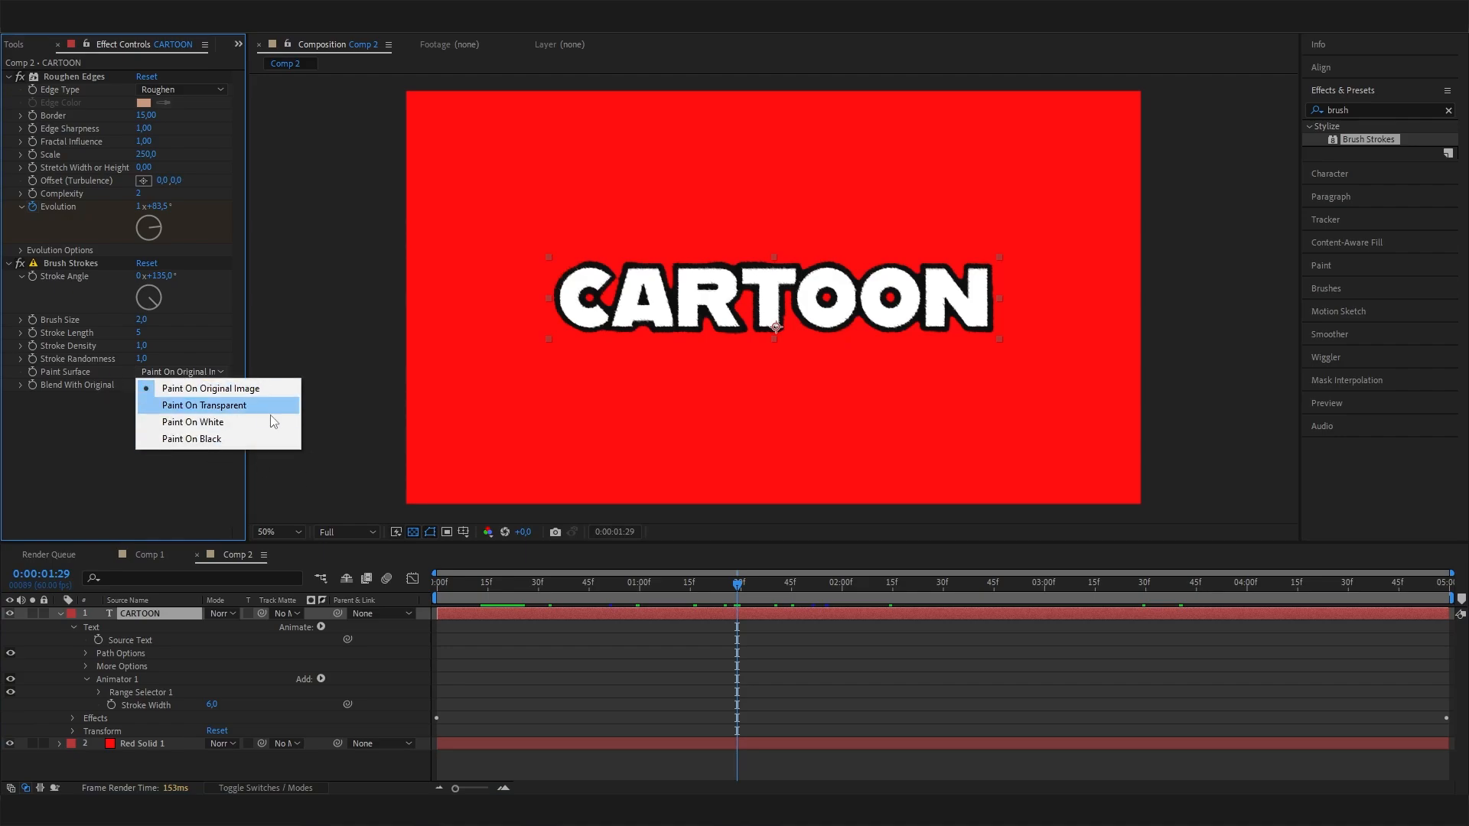
{"action": "left_click", "coordinate": [209, 405]}
{"action": "left_click", "coordinate": [183, 371]}
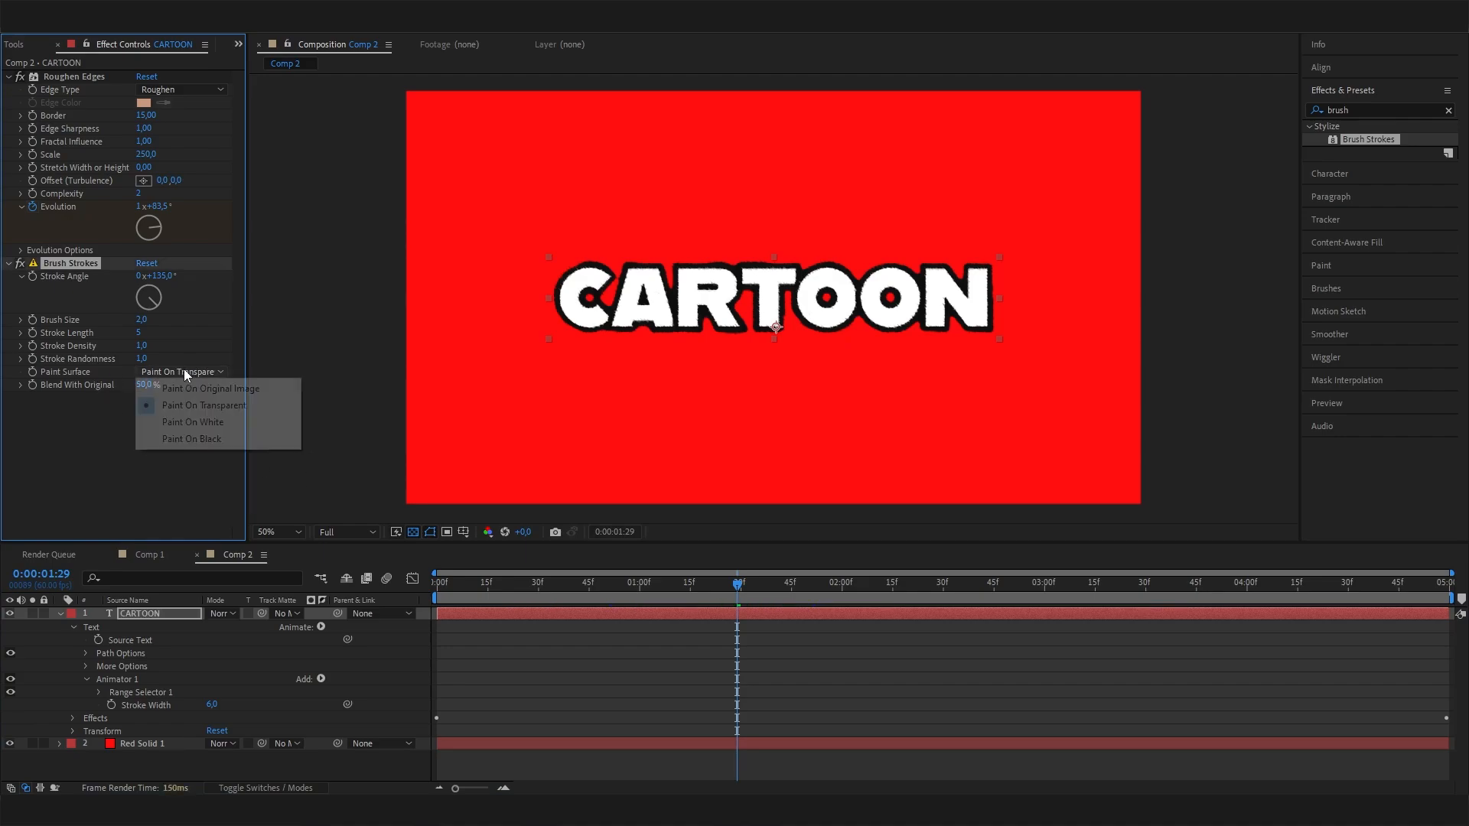
{"action": "left_click", "coordinate": [195, 421]}
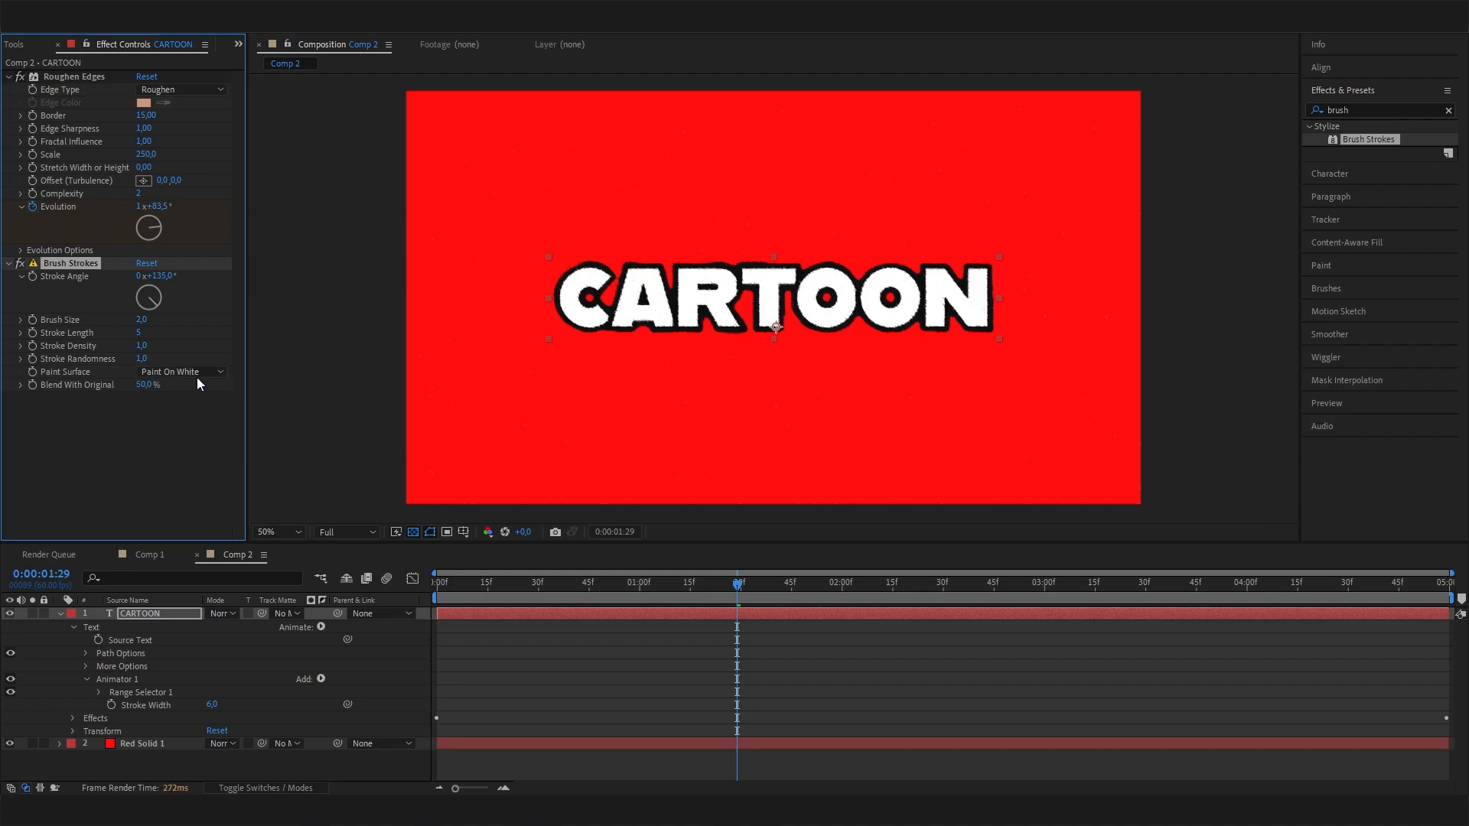
{"action": "left_click", "coordinate": [196, 376]}
{"action": "left_click", "coordinate": [201, 434]}
{"action": "left_click", "coordinate": [196, 374]}
{"action": "left_click", "coordinate": [199, 388]}
Set the Brush Strokes Paint Surface to Paint On Black and preview the animation from 0:00:00:27
{"action": "left_click", "coordinate": [203, 376]}
{"action": "left_click", "coordinate": [192, 438]}
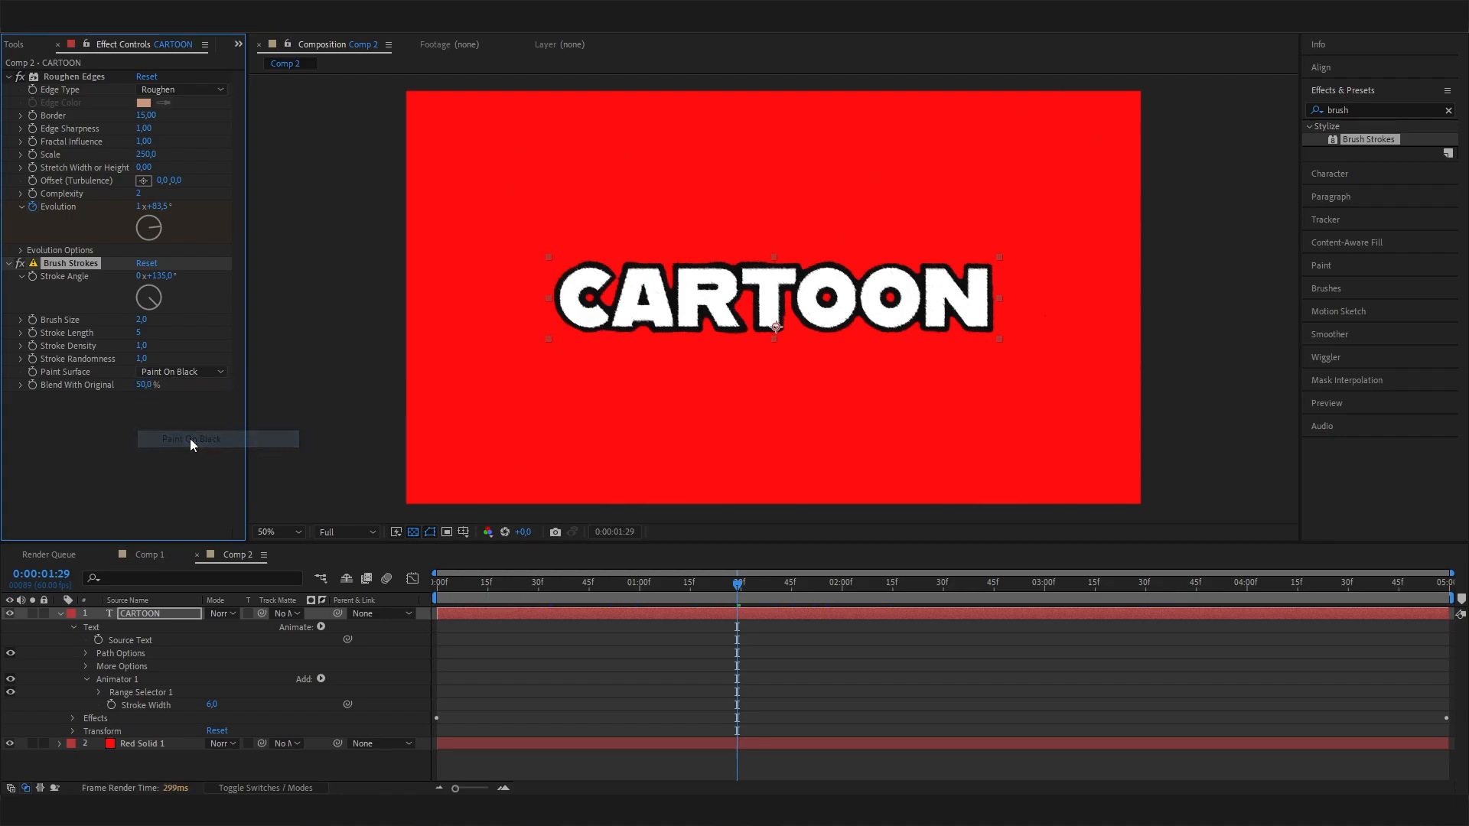
{"action": "key", "text": "period"}
{"action": "key", "text": "comma"}
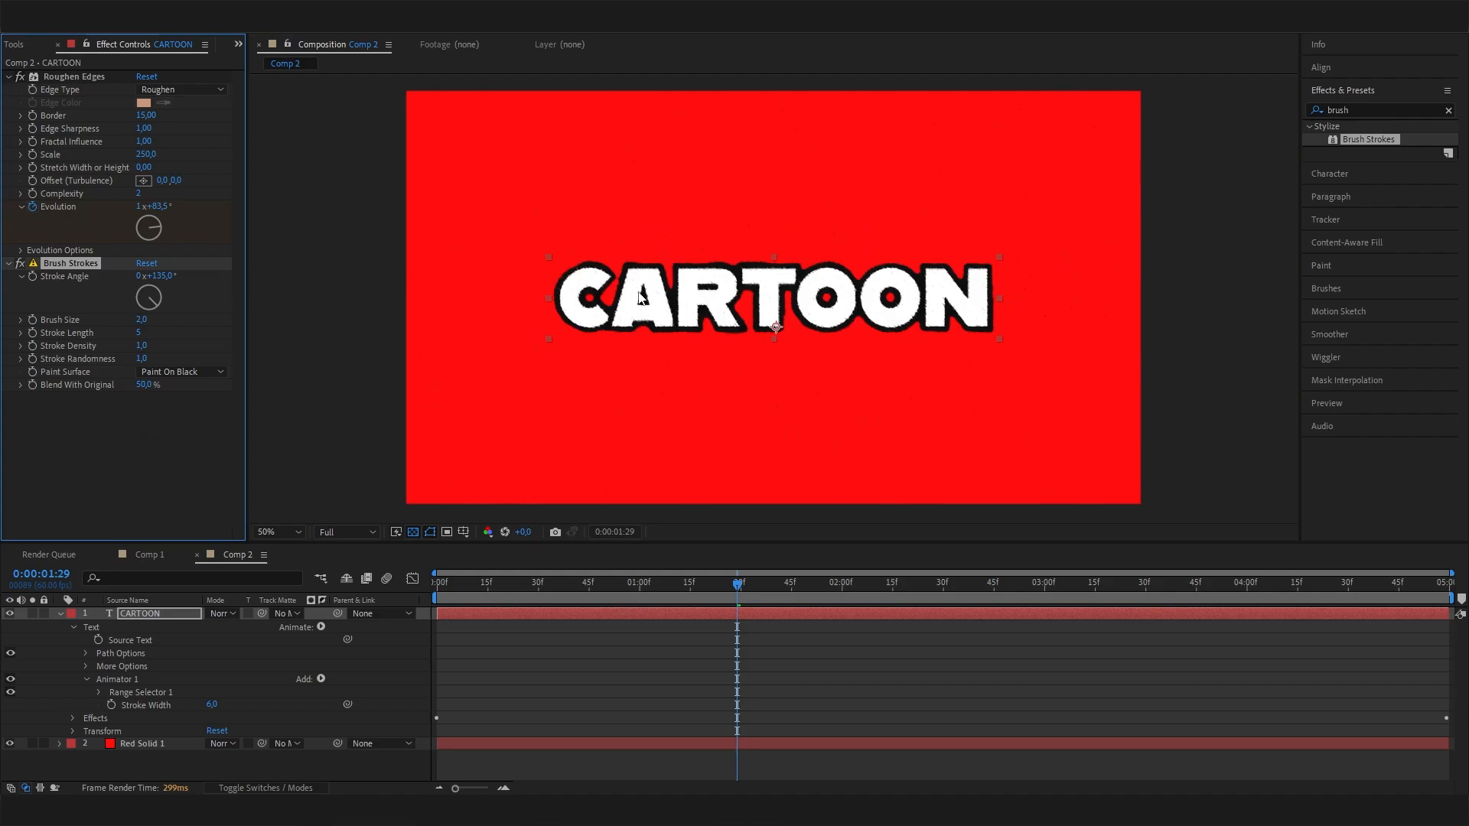
{"action": "left_click_drag", "start_coordinate": [737, 584], "coordinate": [526, 604]}
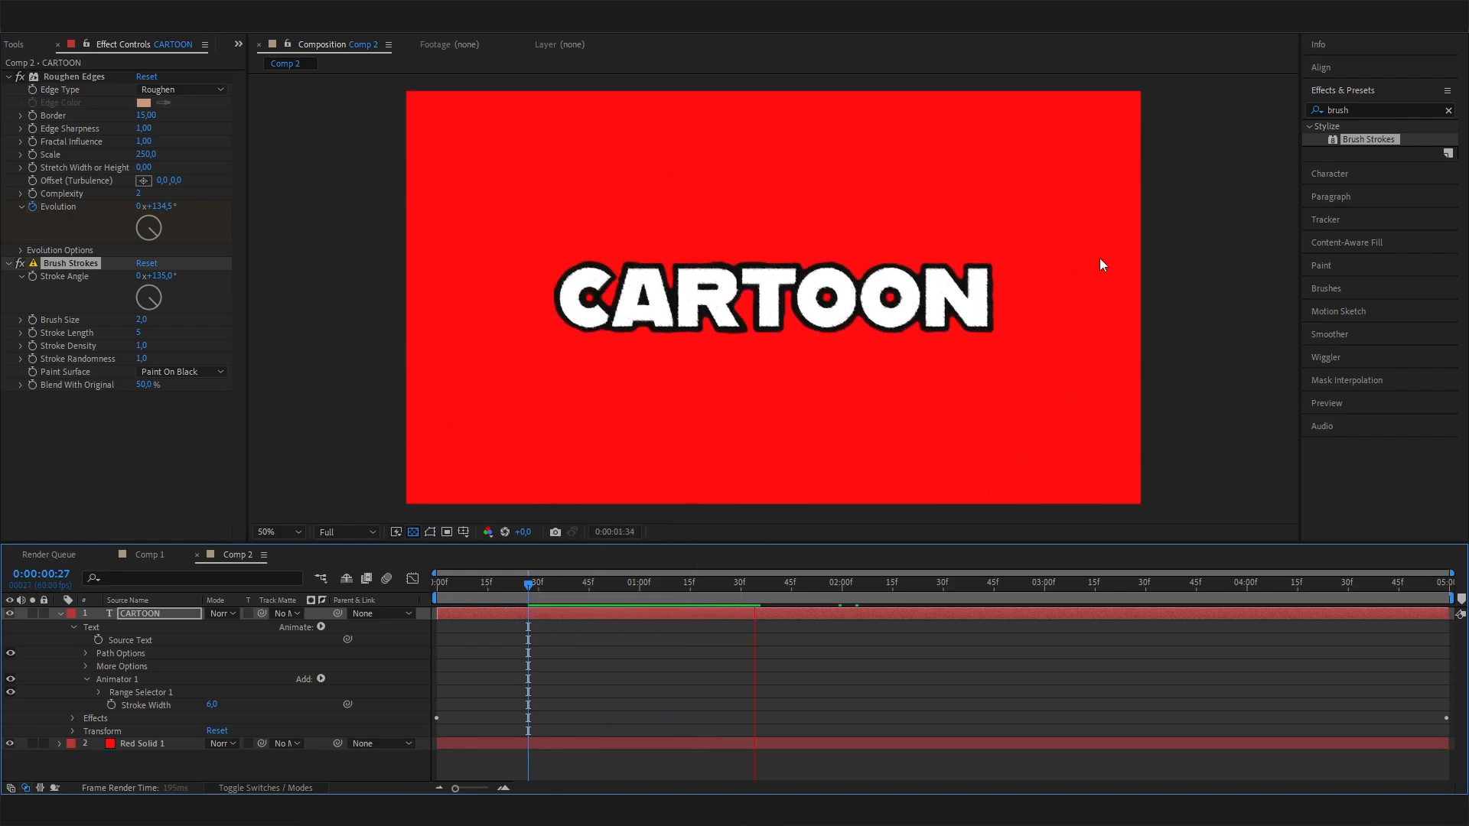
{"action": "key", "text": "space"}
Search the effects for "drop" and apply the Perspective Drop Shadow to the CARTOON text after Brush Strokes
{"action": "left_click", "coordinate": [1369, 109]}
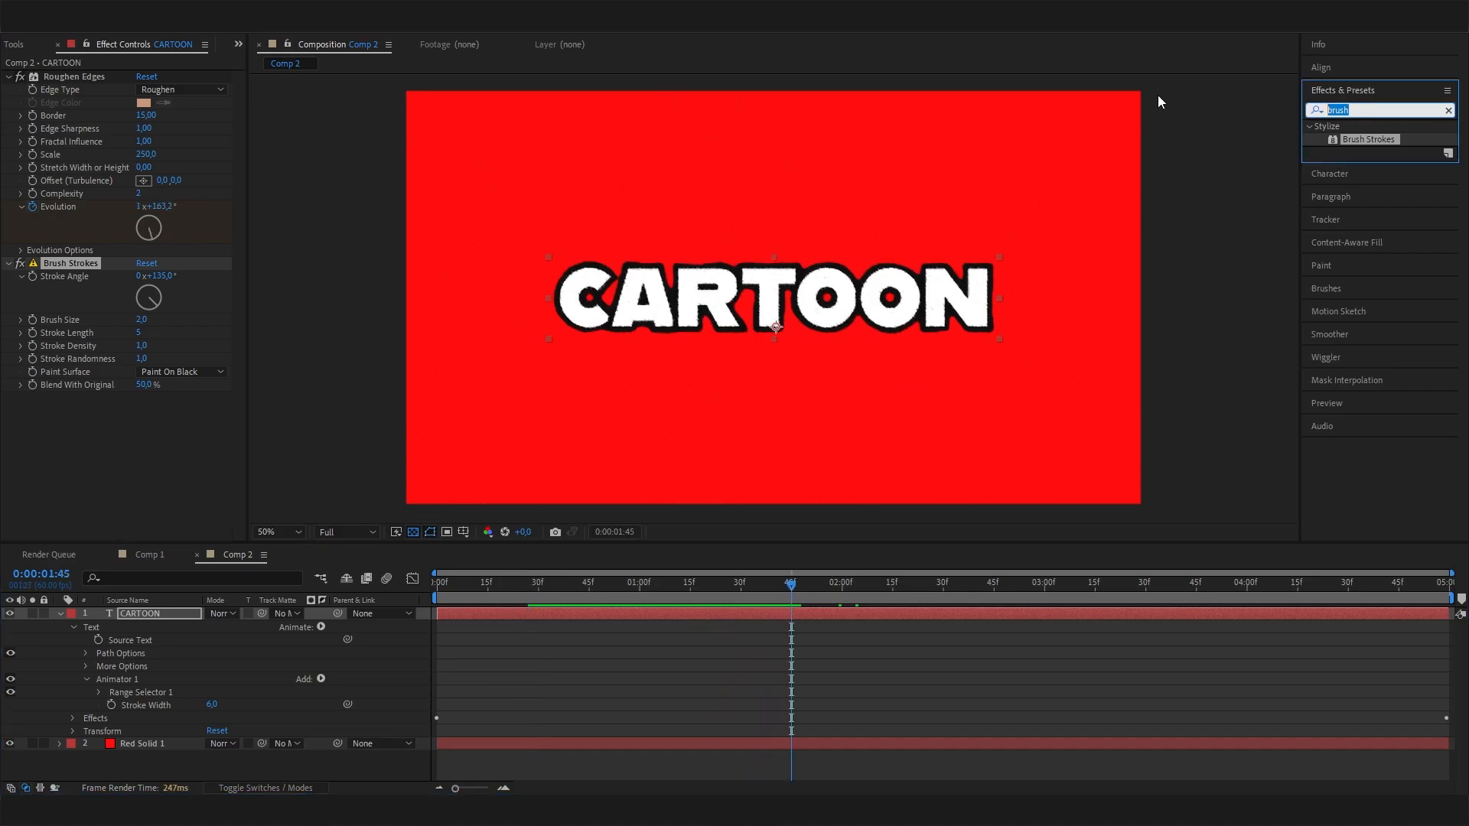
{"action": "type", "text": "drop"}
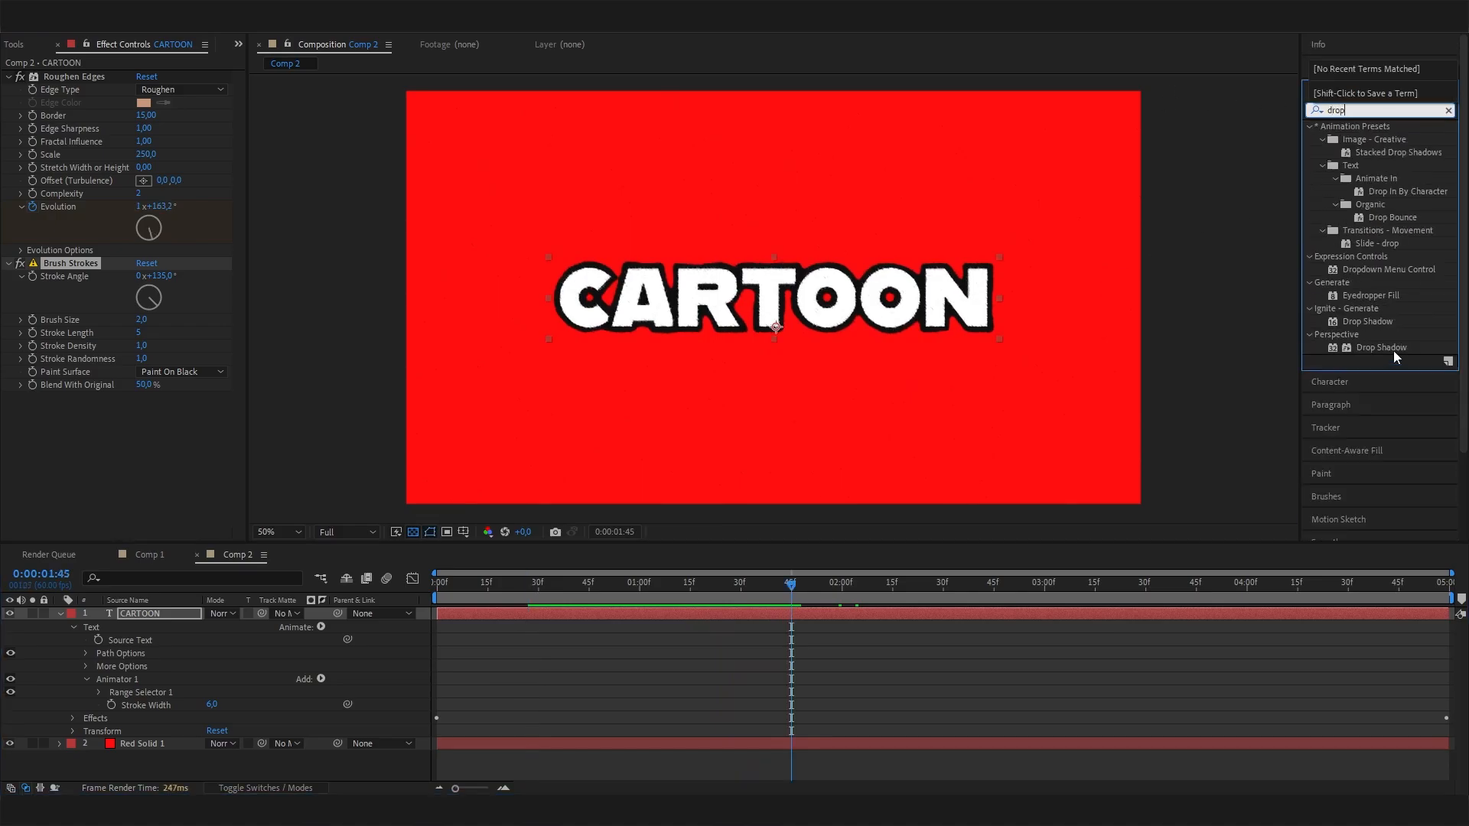
{"action": "mouse_move", "coordinate": [1393, 351]}
{"action": "left_mouse_down"}
{"action": "mouse_move", "coordinate": [241, 452]}
{"action": "mouse_move", "coordinate": [107, 409]}
{"action": "left_mouse_up"}
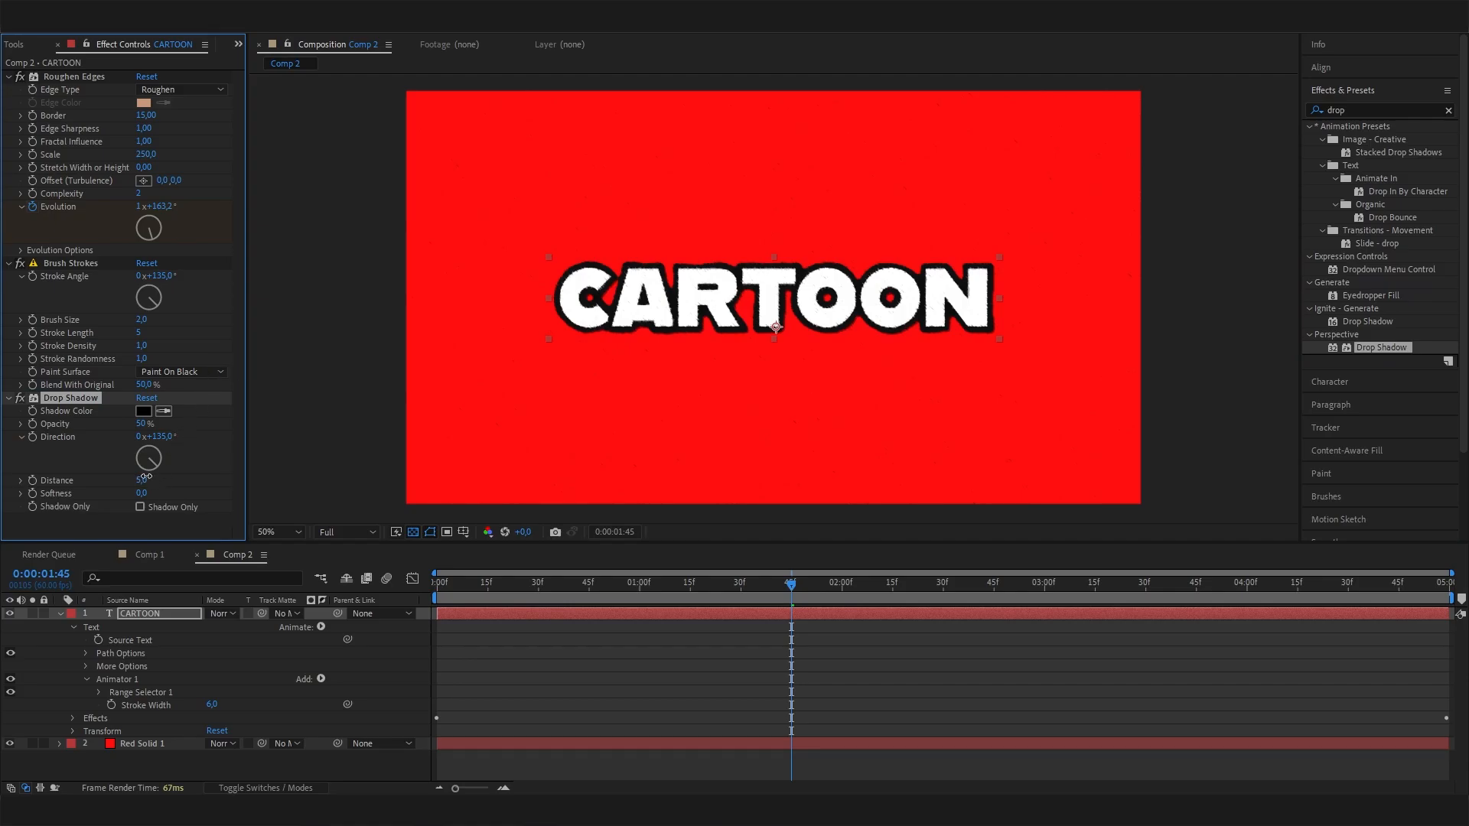
Set the Drop Shadow Distance to 15 and play the composition from the first frame to preview it
{"action": "left_click_drag", "start_coordinate": [143, 481], "coordinate": [151, 476]}
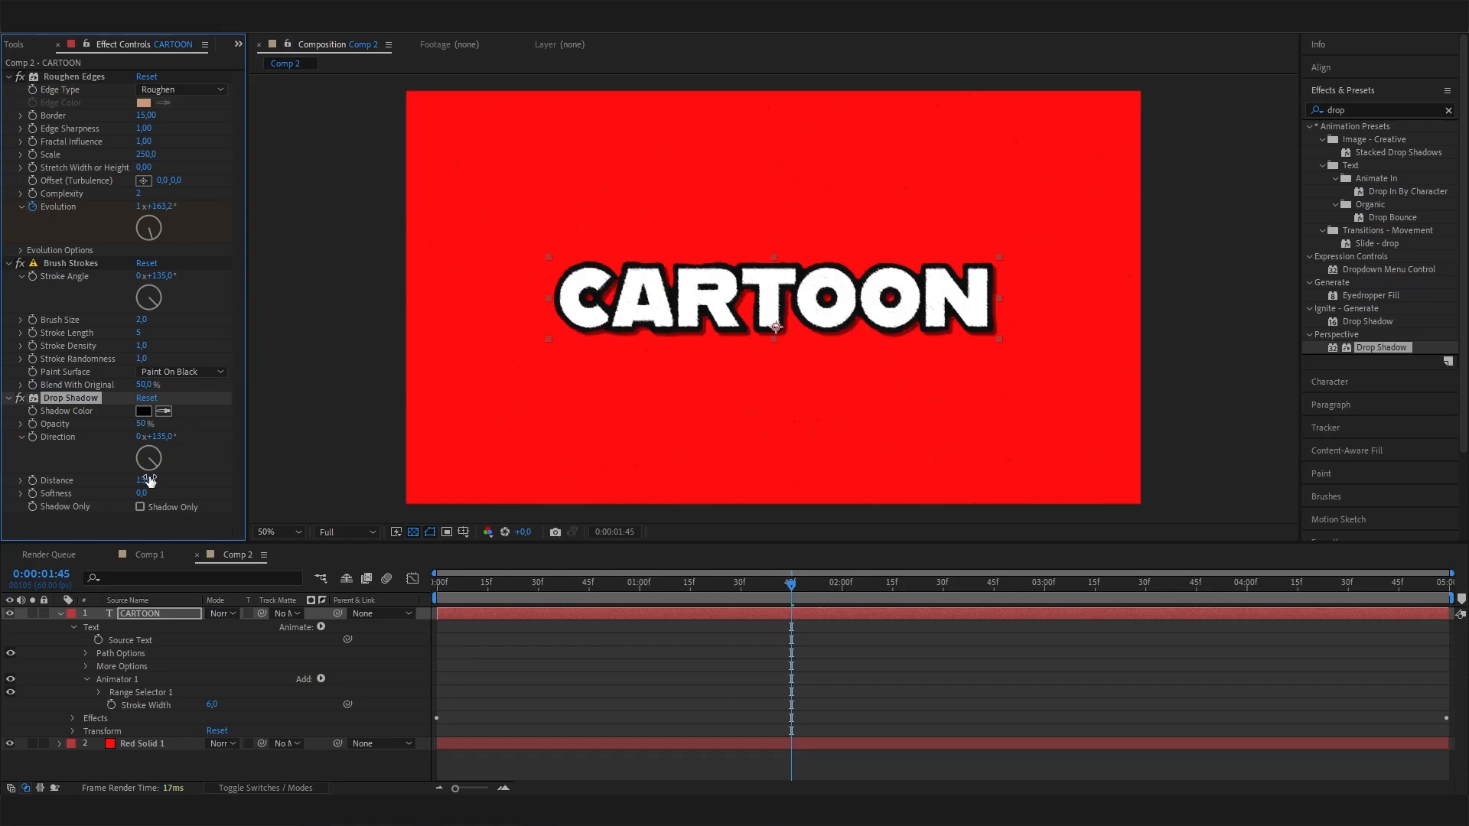
{"action": "left_click", "coordinate": [148, 477]}
{"action": "type", "text": "15"}
{"action": "key", "text": "Return"}
{"action": "left_click_drag", "start_coordinate": [568, 587], "coordinate": [375, 615]}
{"action": "key", "text": "space"}
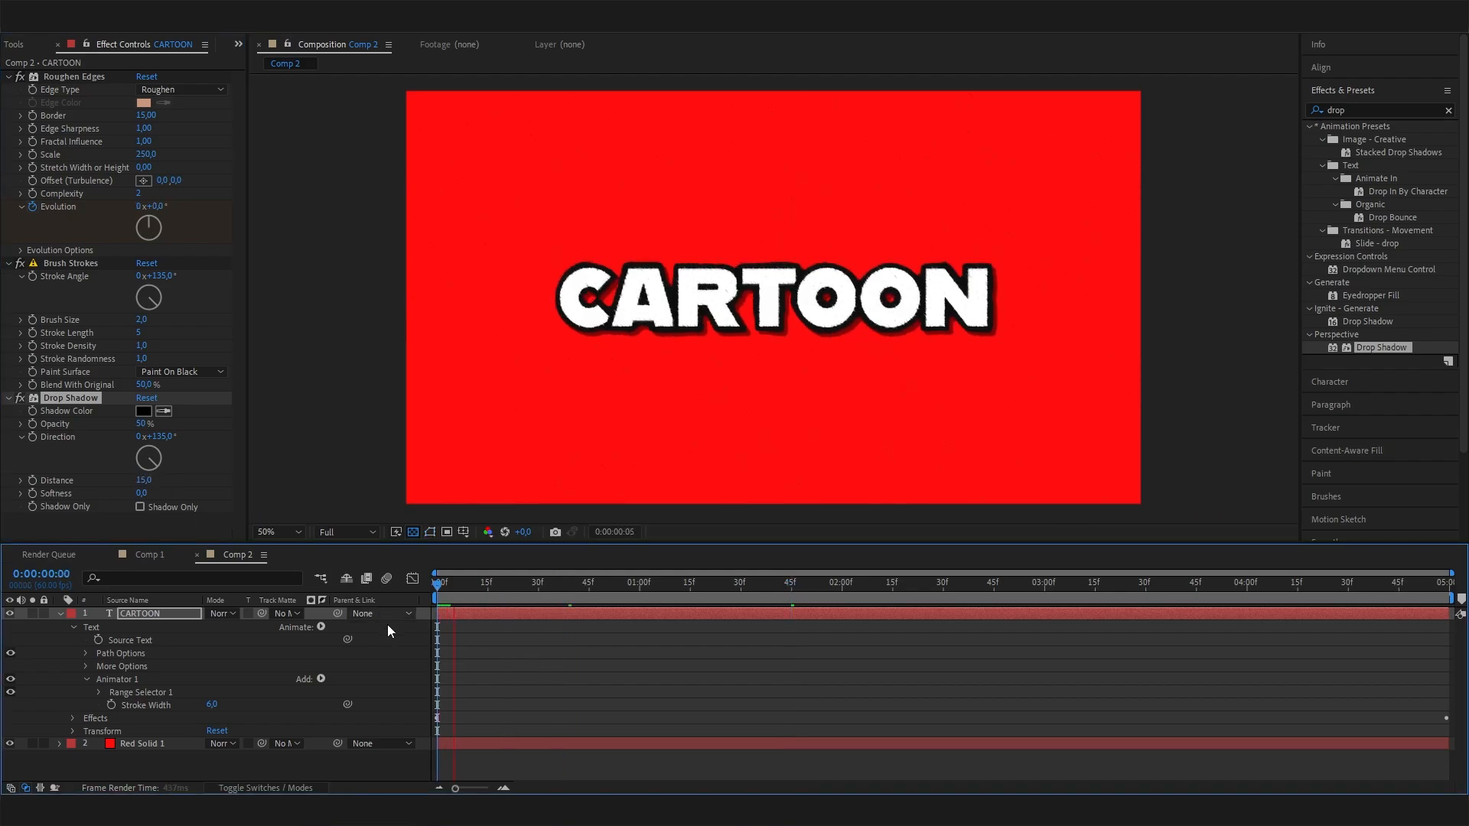